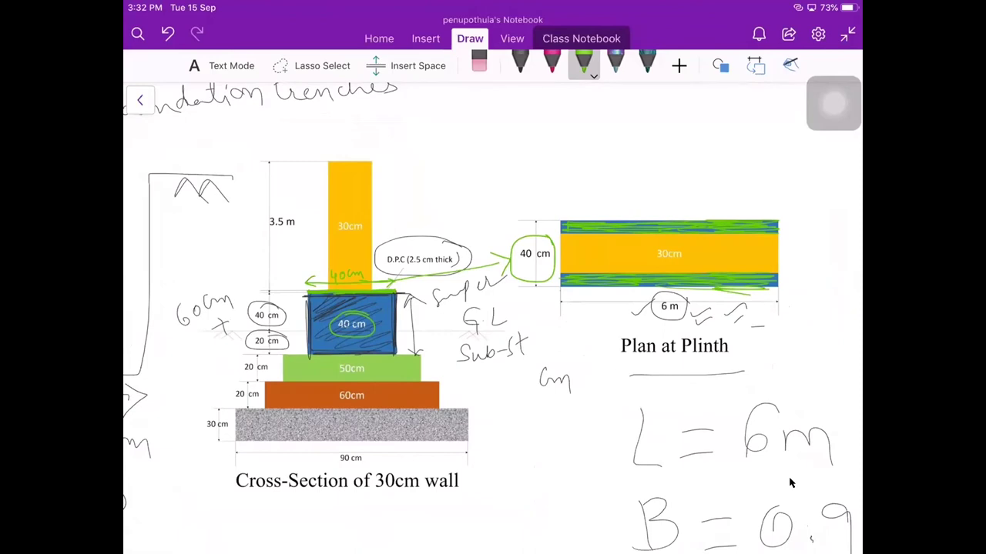
Circle the 6 m length and 3.5 m wall height in green ink and mark the 30cm wall width with a double-headed arrow.
{"action": "mouse_move", "coordinate": [678, 288]}
{"action": "left_mouse_down"}
{"action": "mouse_move", "coordinate": [648, 326]}
{"action": "mouse_move", "coordinate": [651, 306]}
{"action": "mouse_move", "coordinate": [657, 332]}
{"action": "left_mouse_up"}
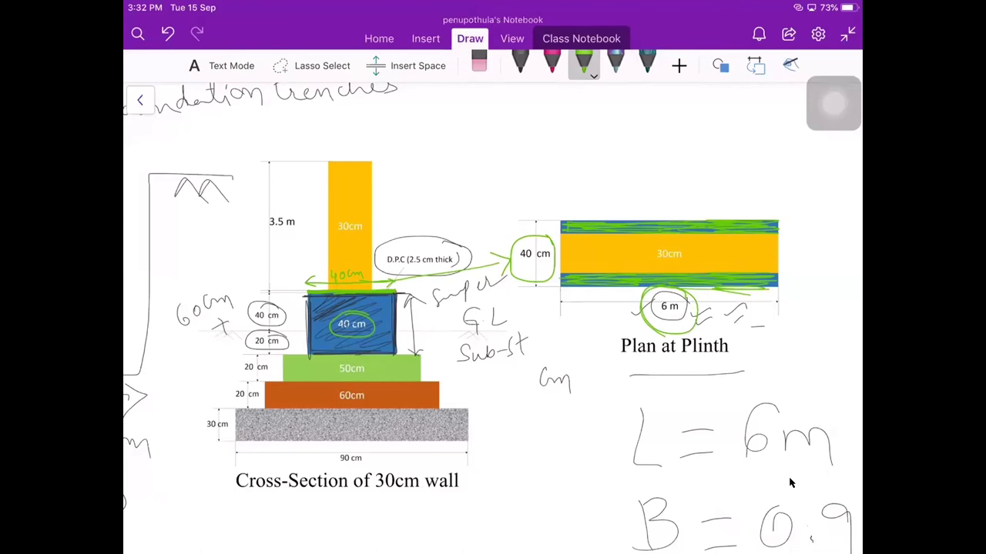
{"action": "scroll", "coordinate": [789, 482], "scroll_direction": "up", "scroll_amount": 5}
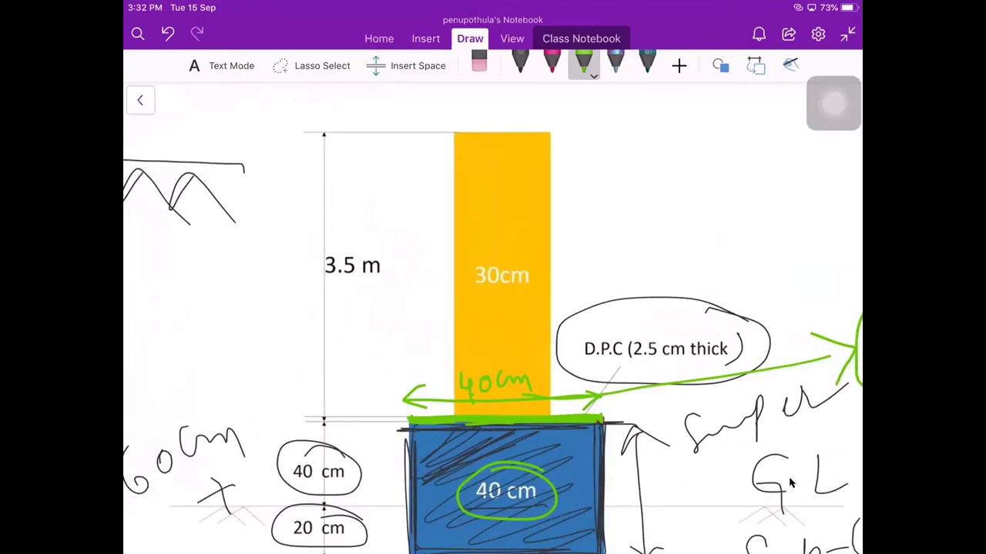
{"action": "mouse_move", "coordinate": [385, 231]}
{"action": "left_mouse_down"}
{"action": "mouse_move", "coordinate": [308, 293]}
{"action": "mouse_move", "coordinate": [385, 312]}
{"action": "mouse_move", "coordinate": [391, 240]}
{"action": "left_mouse_up"}
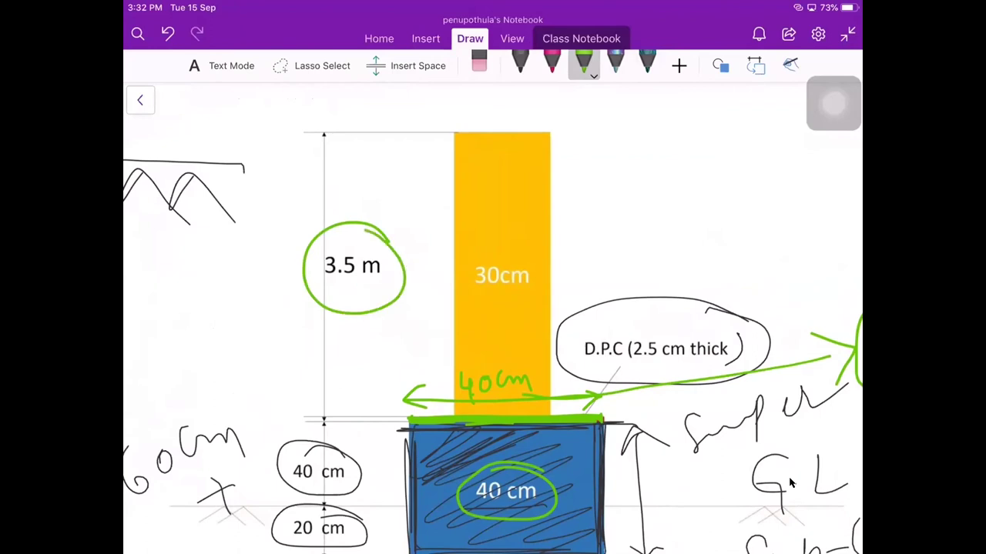
{"action": "mouse_move", "coordinate": [455, 242]}
{"action": "left_mouse_down"}
{"action": "mouse_move", "coordinate": [556, 233]}
{"action": "mouse_move", "coordinate": [544, 254]}
{"action": "mouse_move", "coordinate": [491, 254]}
{"action": "left_mouse_up"}
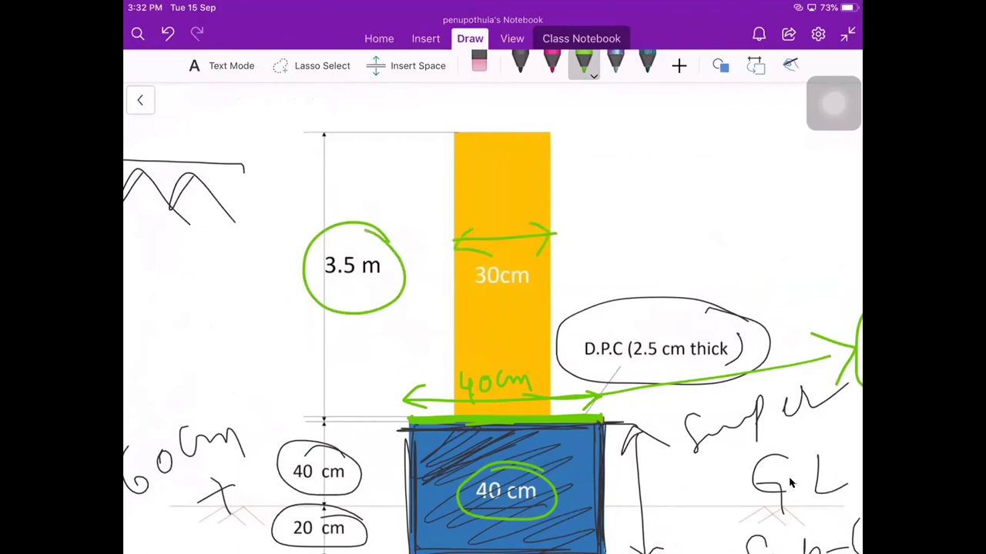
{"action": "left_click_drag", "start_coordinate": [610, 224], "coordinate": [599, 248]}
{"action": "mouse_move", "coordinate": [635, 233]}
{"action": "left_mouse_down"}
{"action": "mouse_move", "coordinate": [626, 244]}
{"action": "mouse_move", "coordinate": [674, 254]}
{"action": "left_mouse_up"}
{"action": "mouse_move", "coordinate": [598, 242]}
{"action": "left_mouse_down"}
{"action": "mouse_move", "coordinate": [569, 265]}
{"action": "mouse_move", "coordinate": [593, 273]}
{"action": "left_mouse_up"}
{"action": "left_click_drag", "start_coordinate": [476, 294], "coordinate": [552, 291]}
{"action": "left_click_drag", "start_coordinate": [329, 290], "coordinate": [400, 276]}
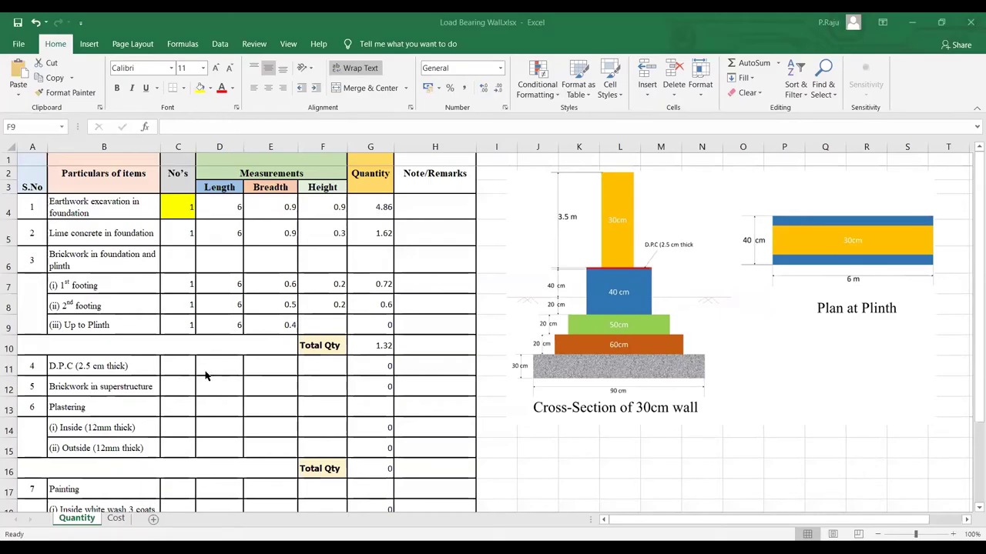
In the Load Bearing Wall.xlsx Excel workbook, enter 1 as the No's value for the D.P.C (2.5 cm thick) item.
{"action": "left_click", "coordinate": [183, 369]}
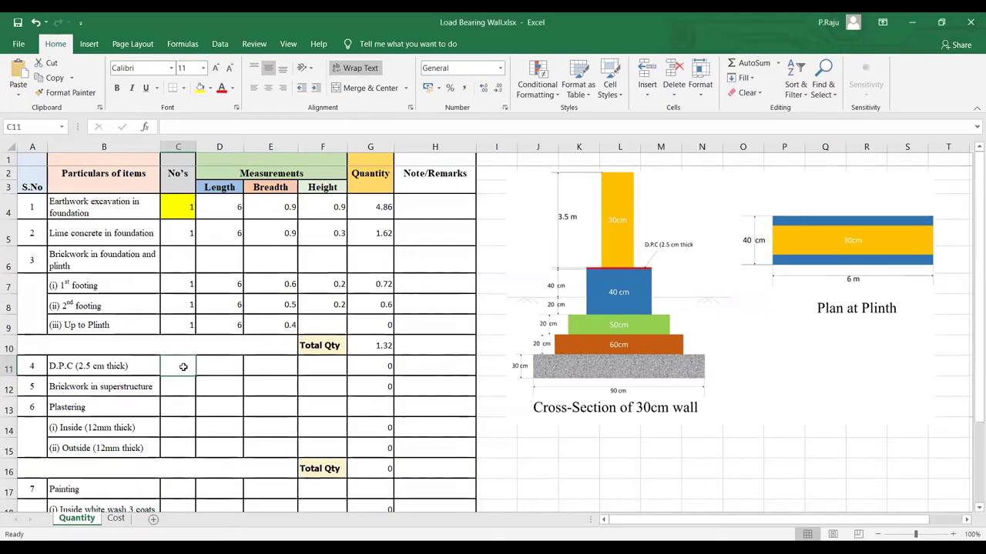
{"action": "type", "text": "1"}
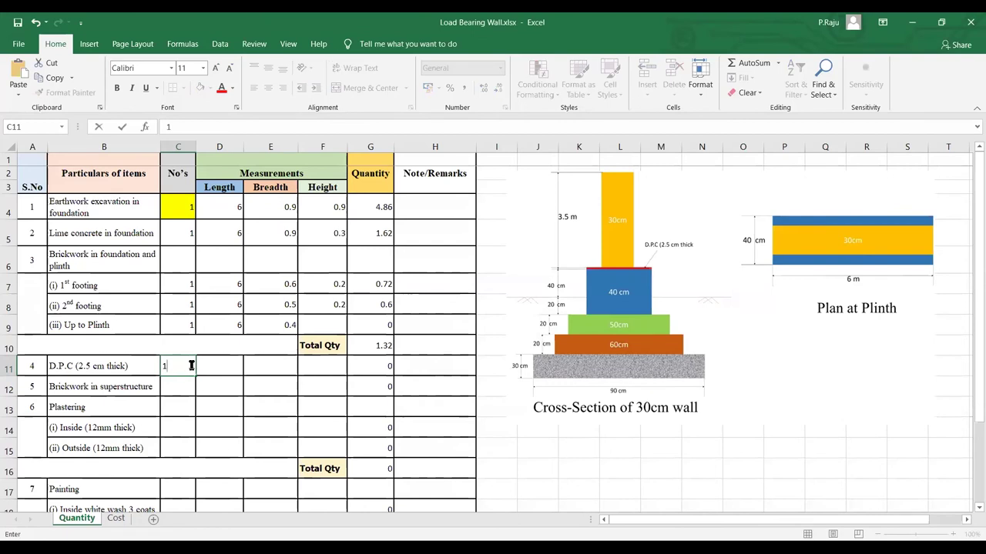
{"action": "key", "text": "Tab"}
{"action": "left_click", "coordinate": [266, 365]}
{"action": "left_click", "coordinate": [322, 369]}
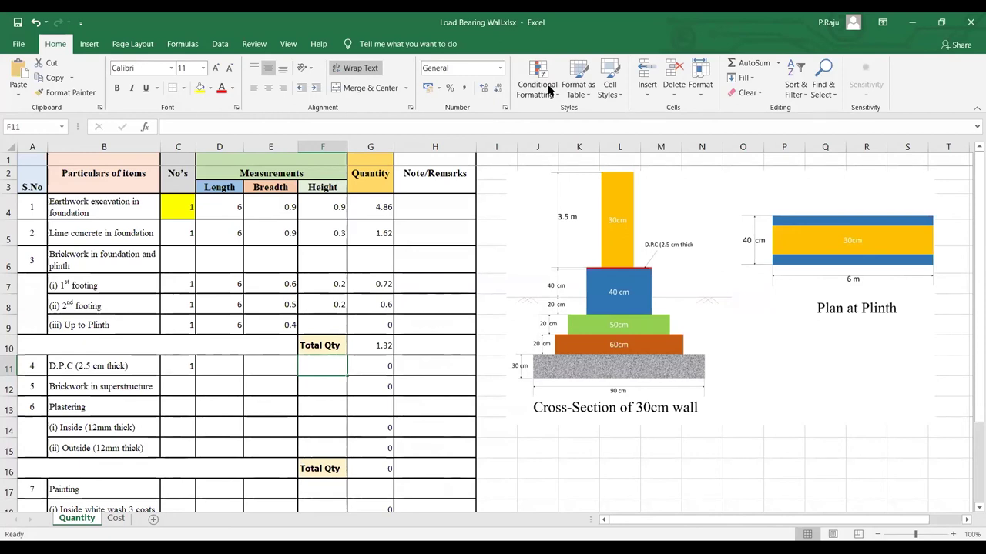
{"action": "left_click", "coordinate": [224, 366]}
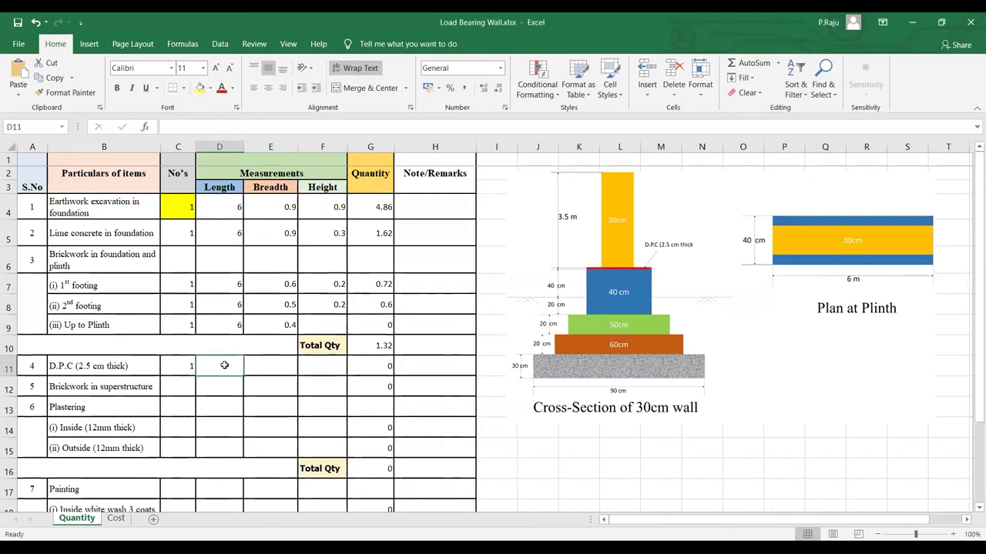
Set the height of the Up to Plinth brickwork item to 0.6.
{"action": "left_click", "coordinate": [326, 326]}
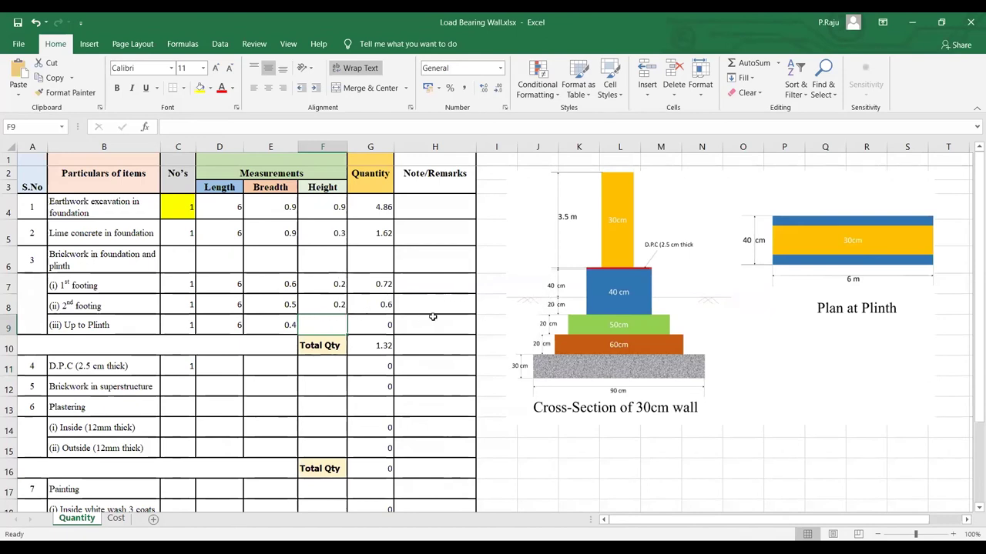
{"action": "type", "text": "0.6"}
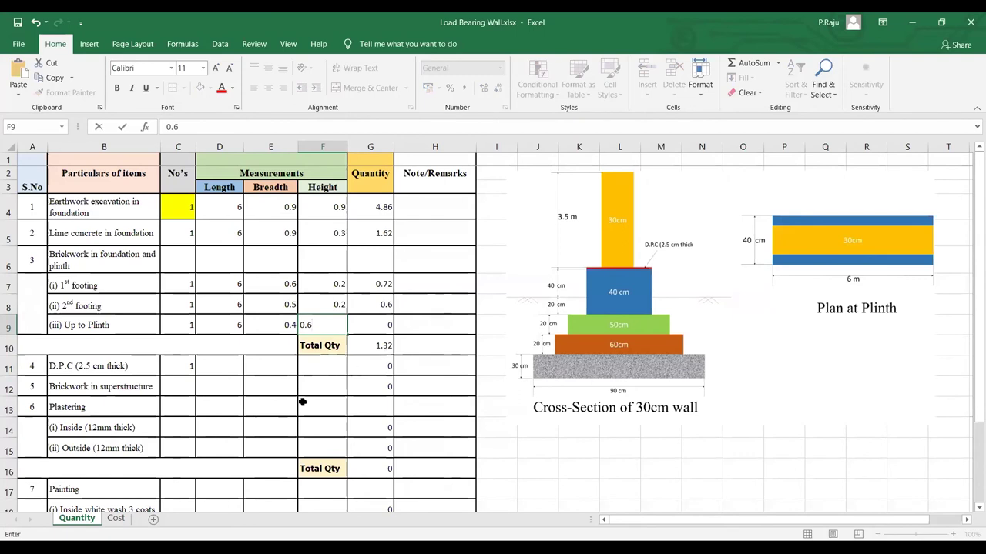
{"action": "left_click", "coordinate": [301, 401]}
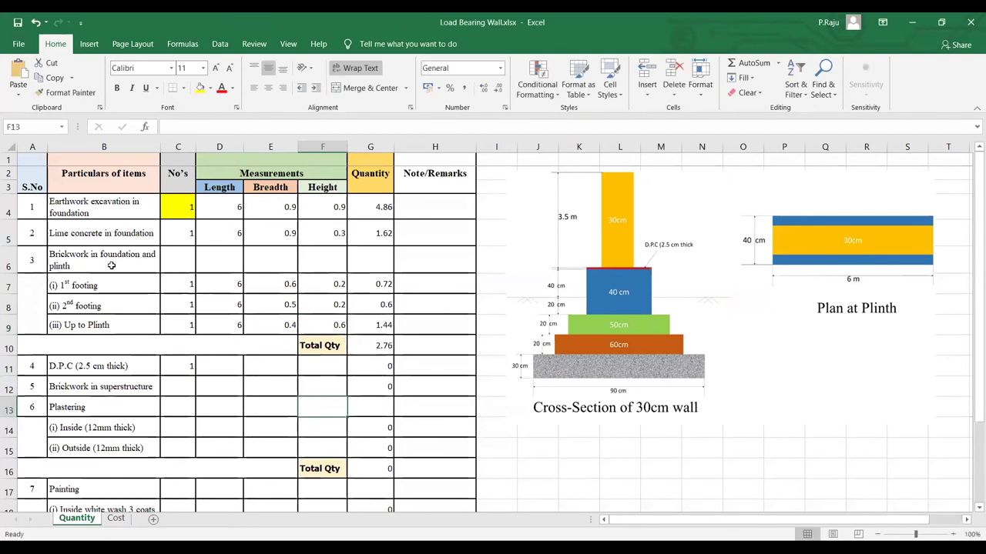
Fill the foundation brickwork Total Qty cell G10 with yellow and remove the yellow fill from cell C4.
{"action": "left_click", "coordinate": [376, 347]}
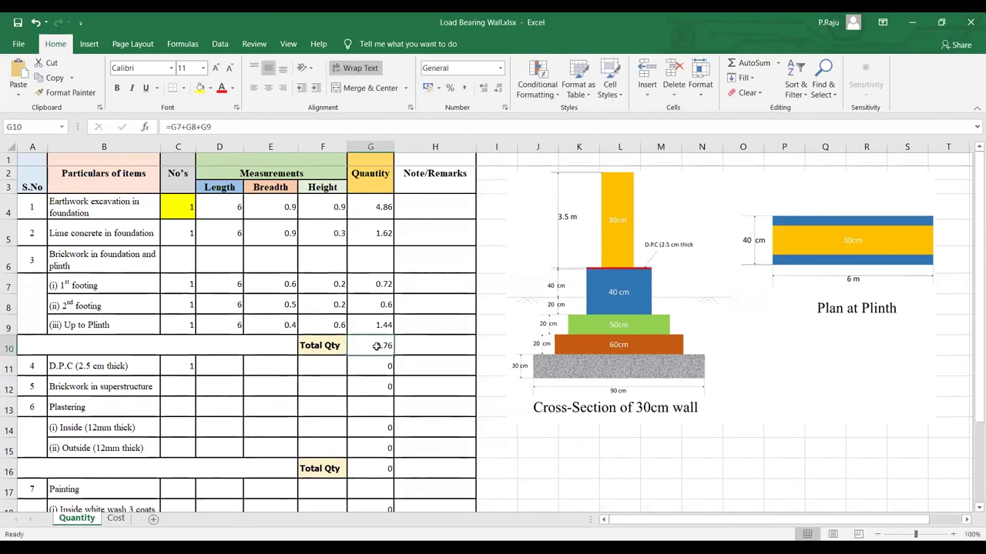
{"action": "left_click", "coordinate": [200, 89]}
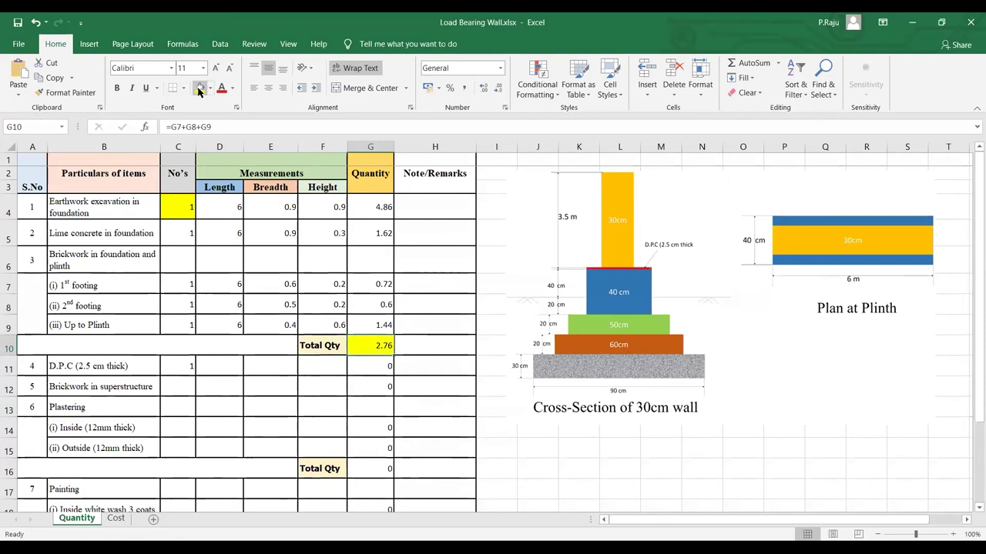
{"action": "left_click", "coordinate": [183, 208]}
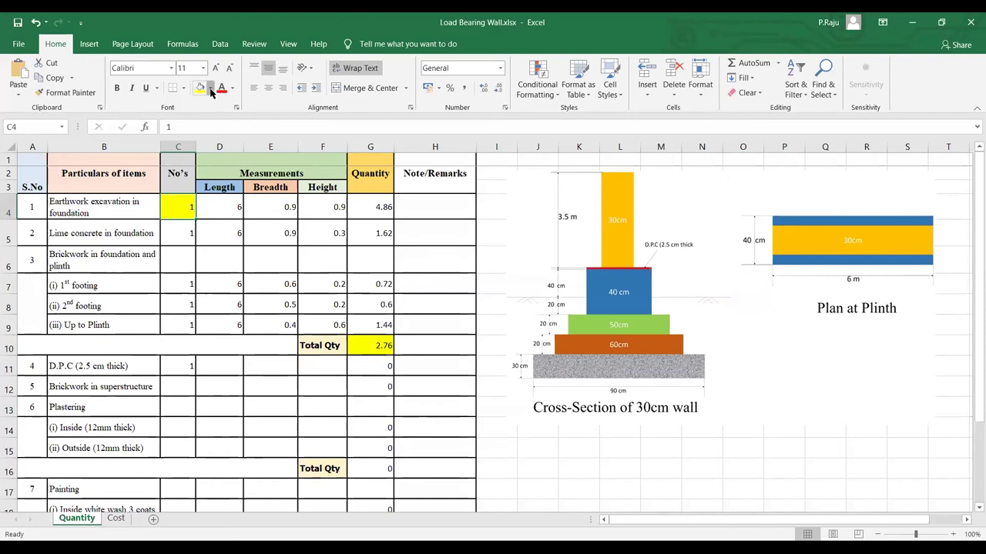
{"action": "key", "text": "ctrl+z"}
{"action": "left_click", "coordinate": [277, 283]}
{"action": "left_click", "coordinate": [363, 345]}
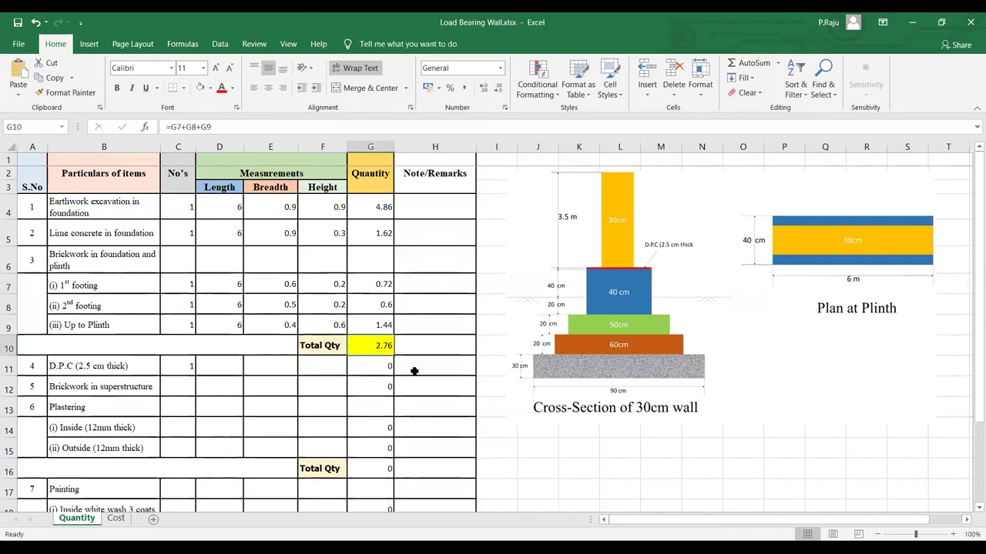
{"action": "left_click", "coordinate": [86, 254]}
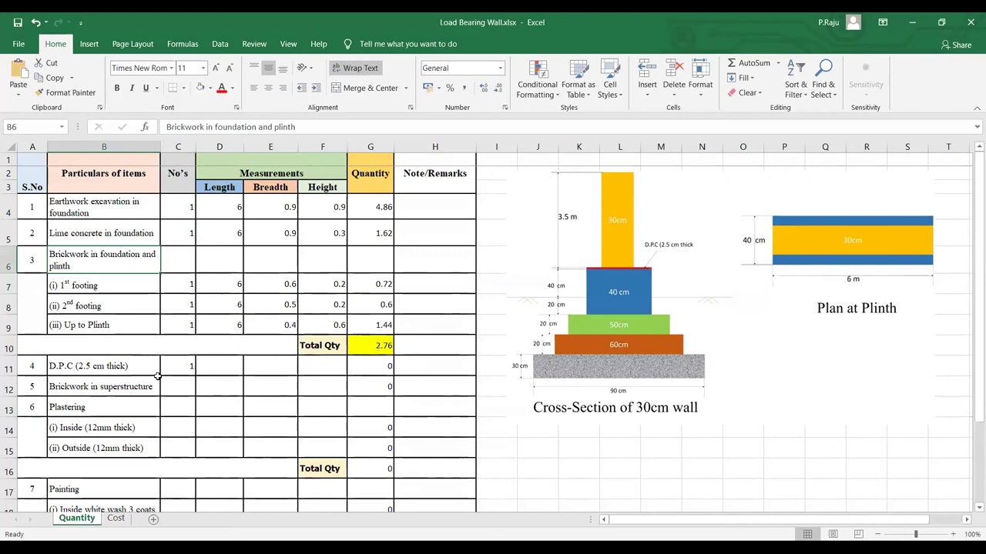
Set the D.P.C (2.5 cm thick) item's length to 6 and breadth to 0.4, leaving its height empty.
{"action": "left_click", "coordinate": [185, 371]}
{"action": "left_click", "coordinate": [227, 369]}
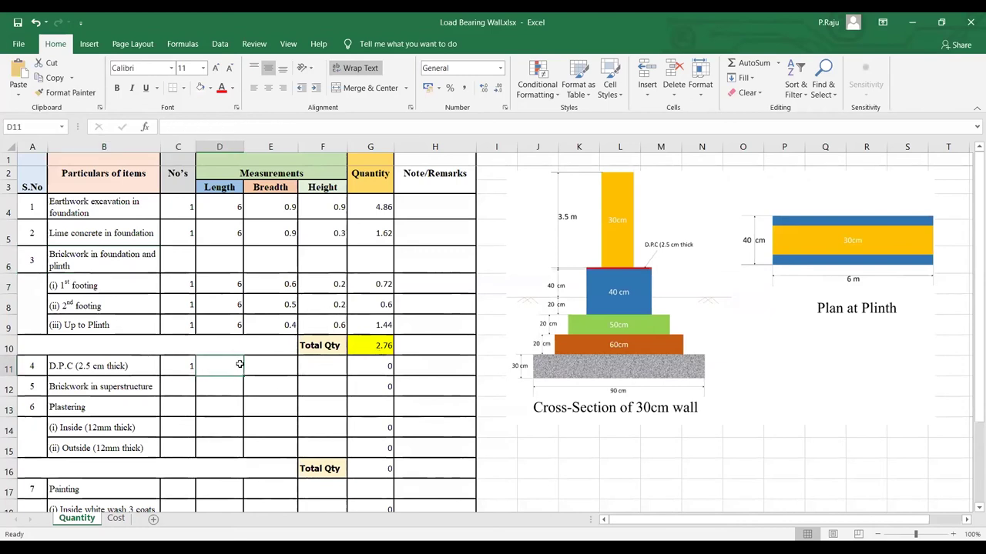
{"action": "type", "text": "6"}
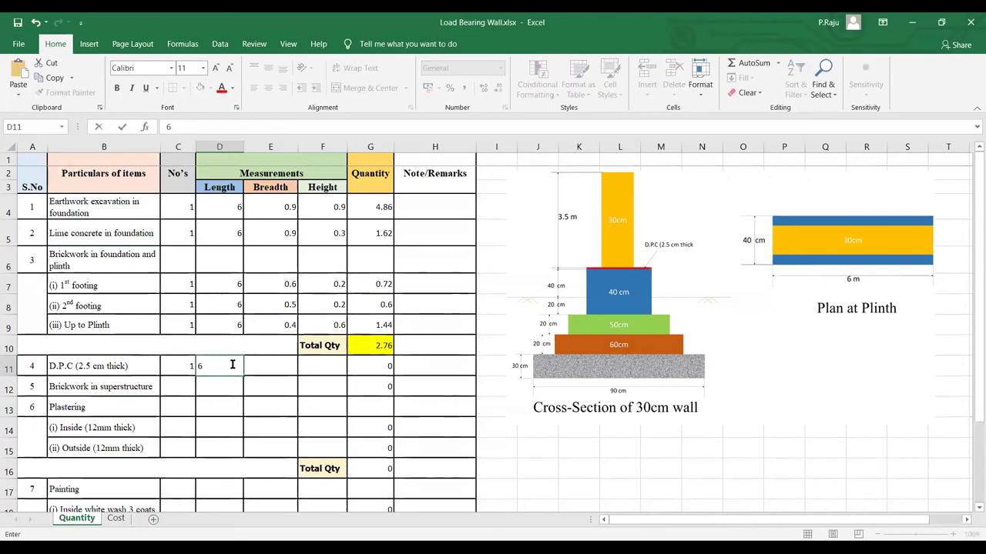
{"action": "left_click", "coordinate": [276, 369]}
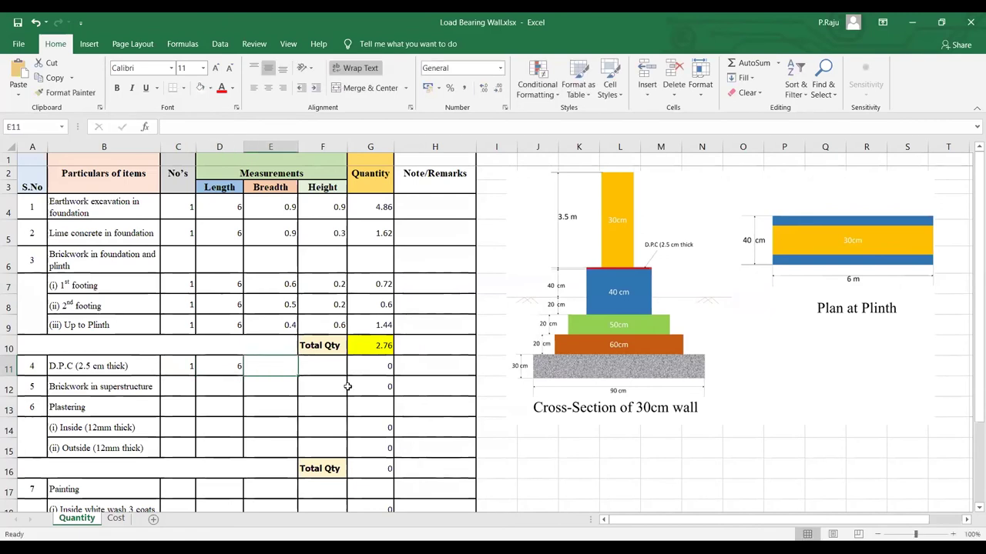
{"action": "left_click", "coordinate": [327, 369]}
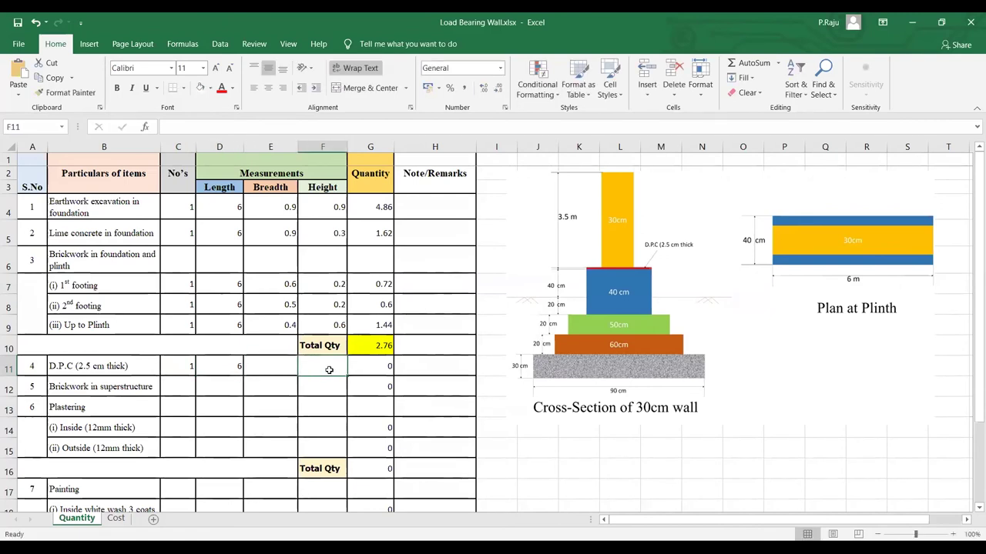
{"action": "left_click", "coordinate": [285, 369]}
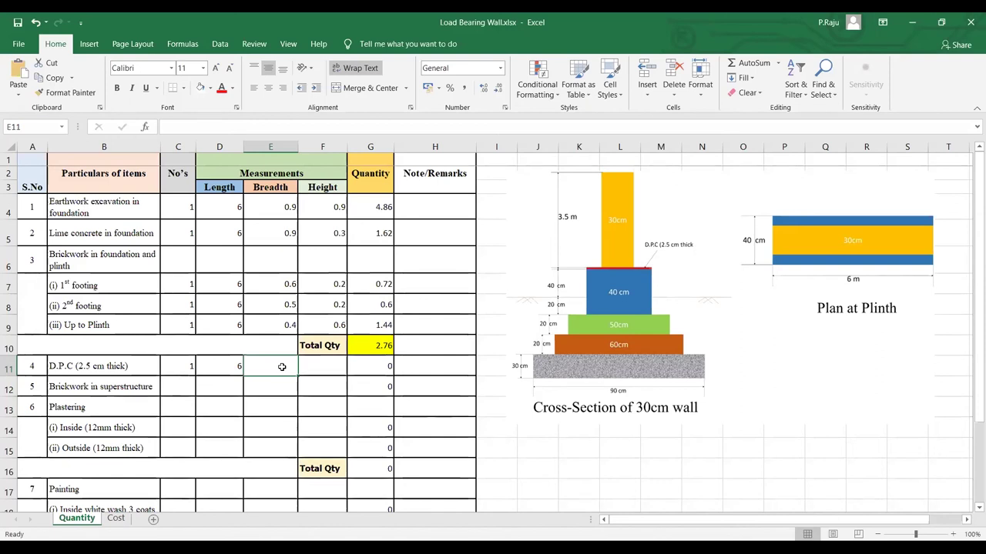
{"action": "type", "text": "0.4"}
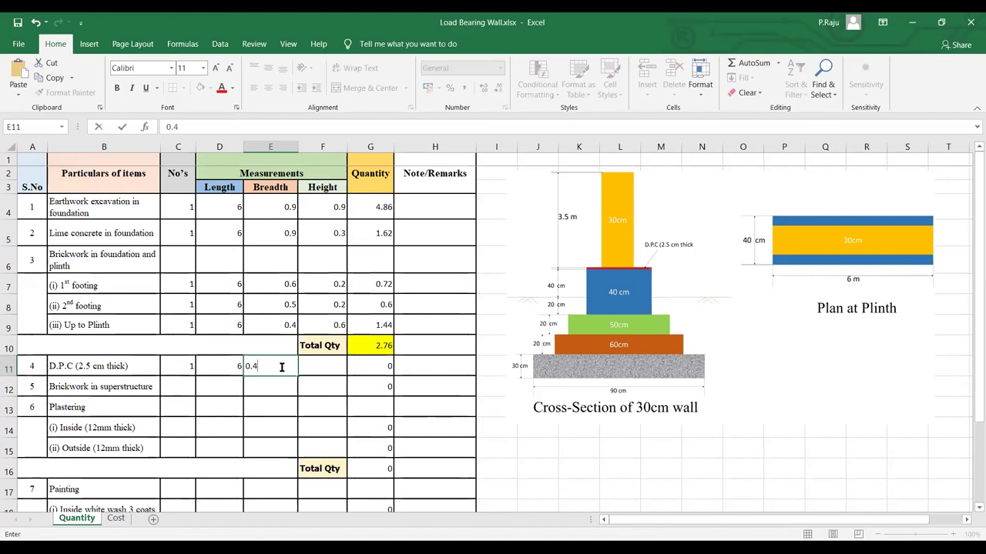
{"action": "key", "text": "Return"}
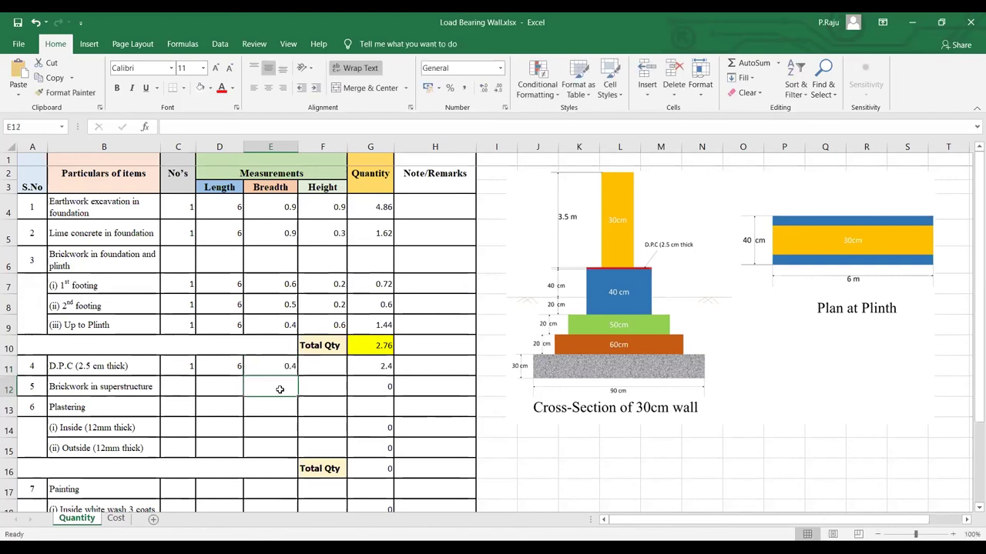
Enter the unit "meters.sq." in the Note/Remarks cell of the D.P.C item.
{"action": "left_click", "coordinate": [380, 369]}
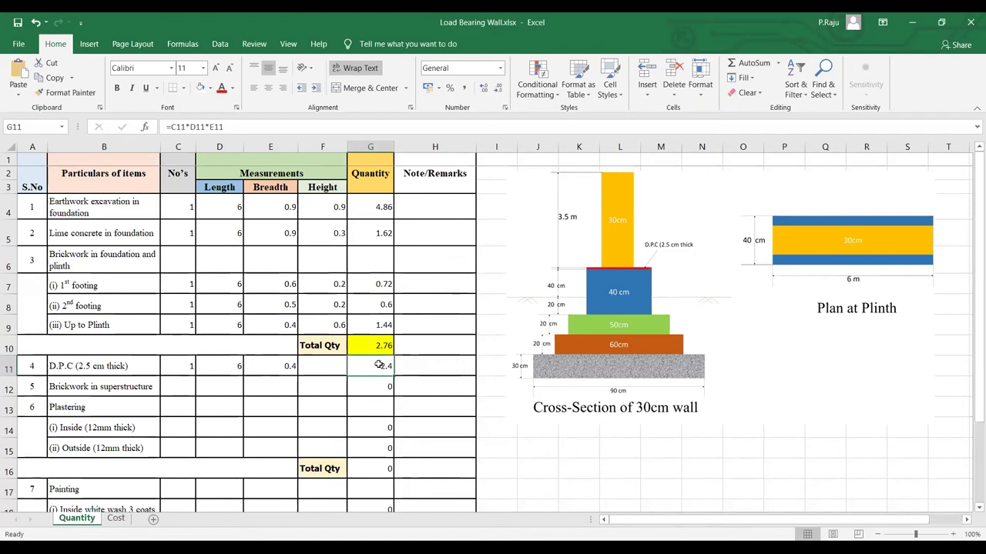
{"action": "left_click", "coordinate": [407, 367]}
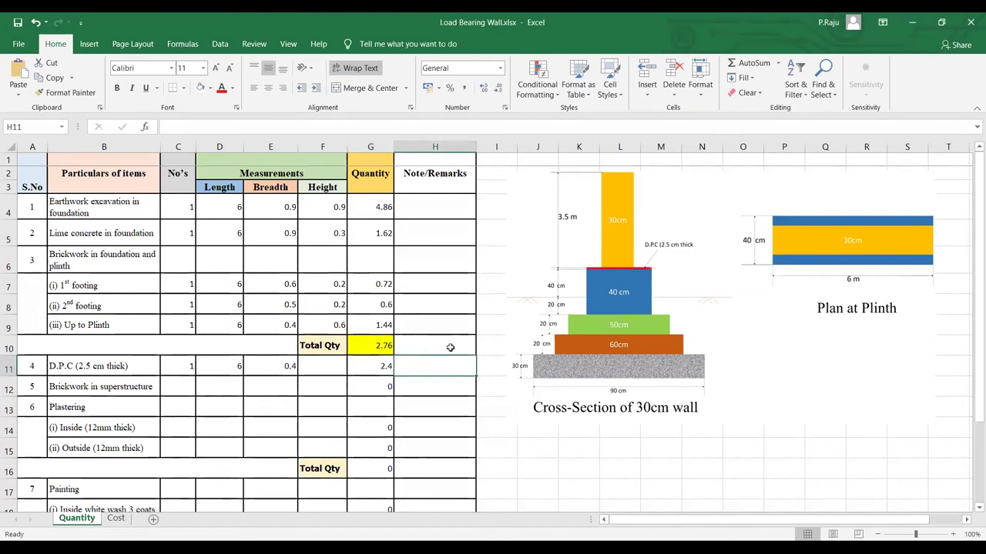
{"action": "type", "text": "meter"}
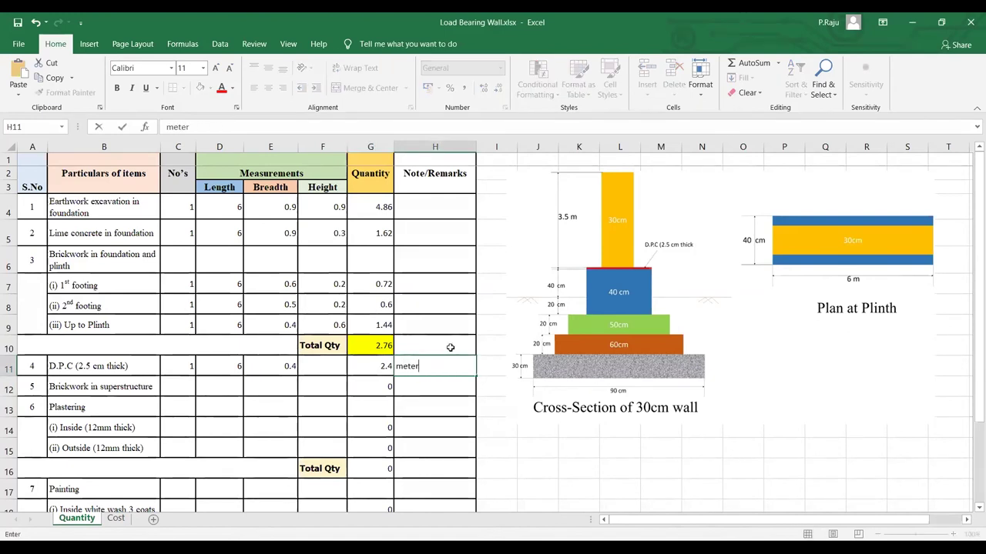
{"action": "type", "text": "s.sq."}
{"action": "key", "text": "Return"}
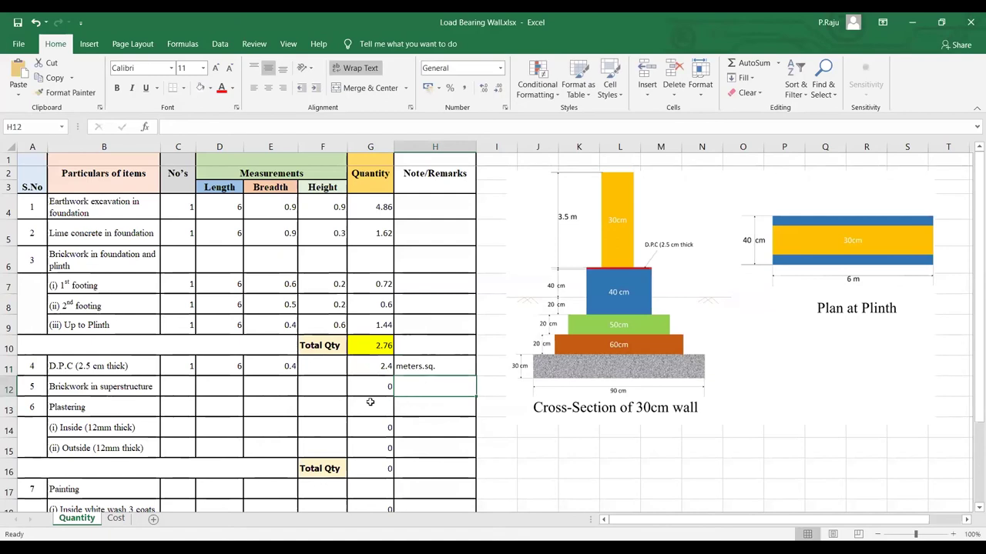
Enter "Cu.M" as the remark for earthwork excavation in H4 and fill it down to the Up to Plinth row, H9.
{"action": "left_click", "coordinate": [419, 209]}
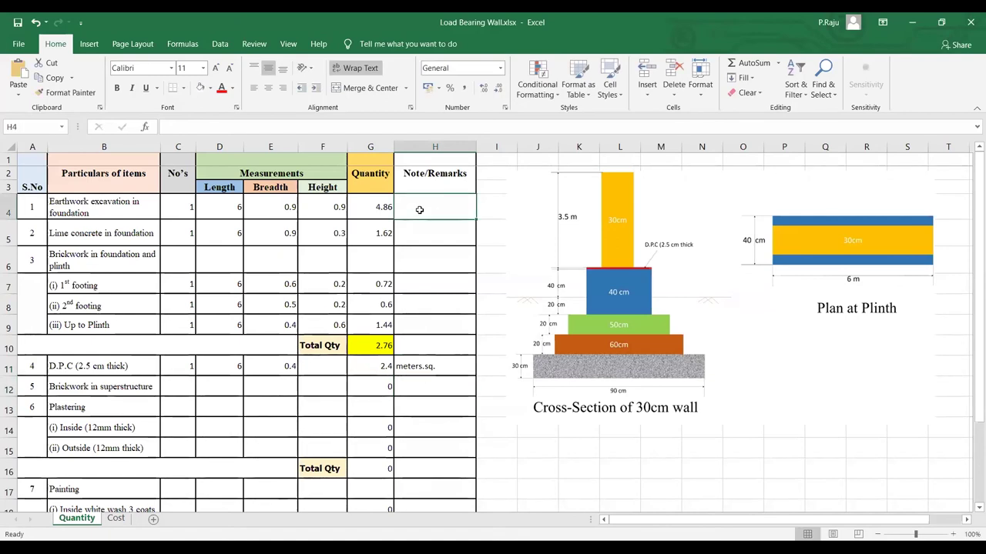
{"action": "type", "text": "m"}
{"action": "key", "text": "BackSpace"}
{"action": "type", "text": "Cu.M"}
{"action": "left_click", "coordinate": [402, 206]}
{"action": "key", "text": "BackSpace"}
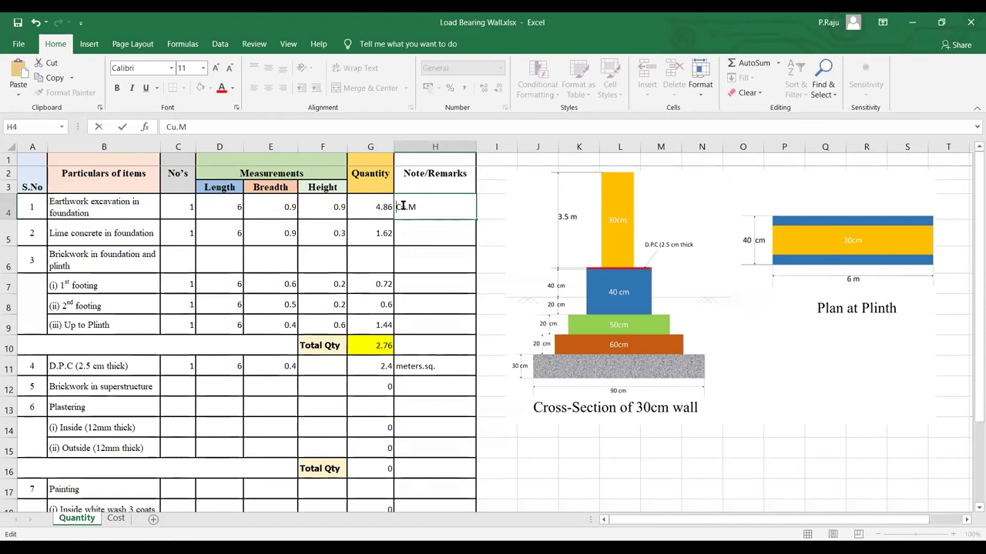
{"action": "left_click_drag", "start_coordinate": [478, 221], "coordinate": [479, 332]}
{"action": "left_click", "coordinate": [466, 286]}
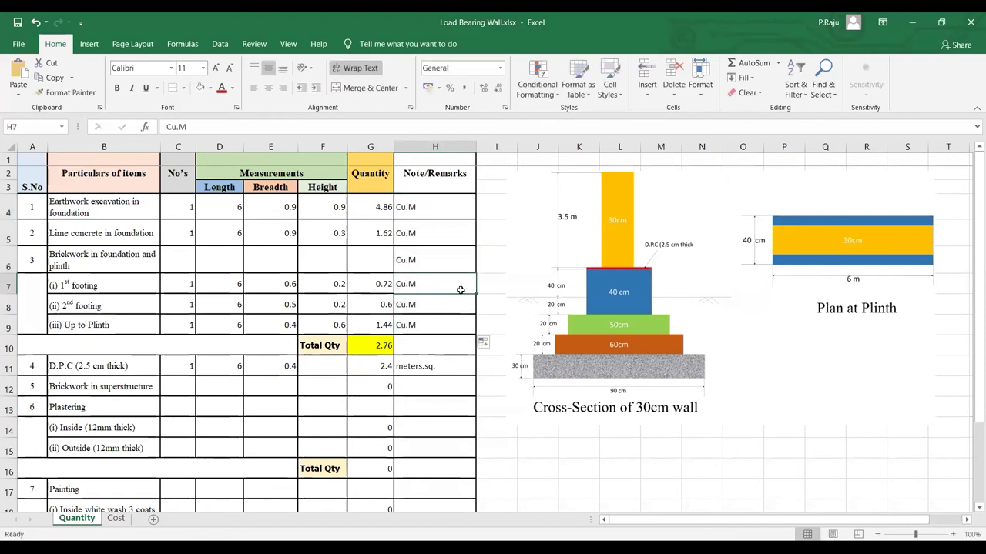
Fill in the Brickwork in superstructure item with number 1, length 6, breadth 0.3 and height 3.5.
{"action": "left_click", "coordinate": [180, 390]}
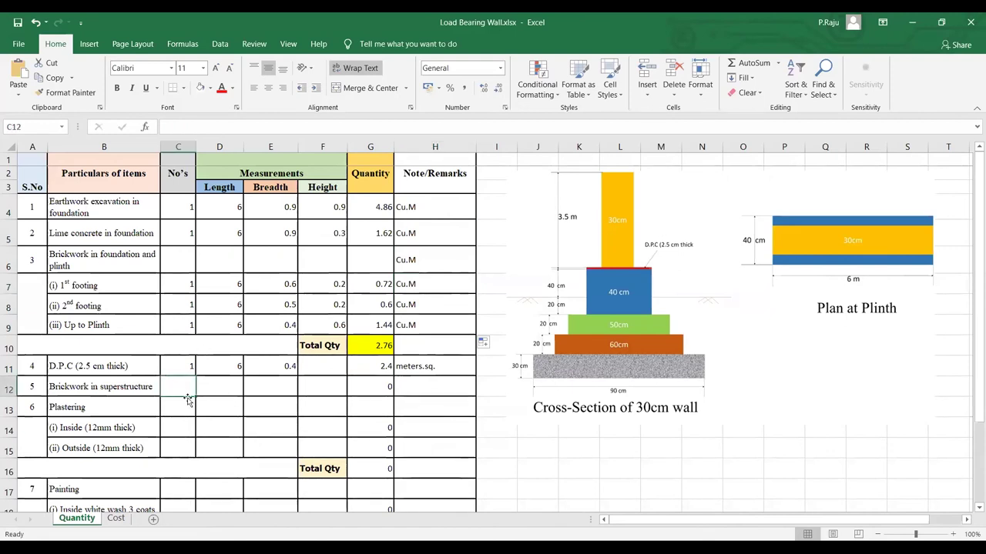
{"action": "type", "text": "1"}
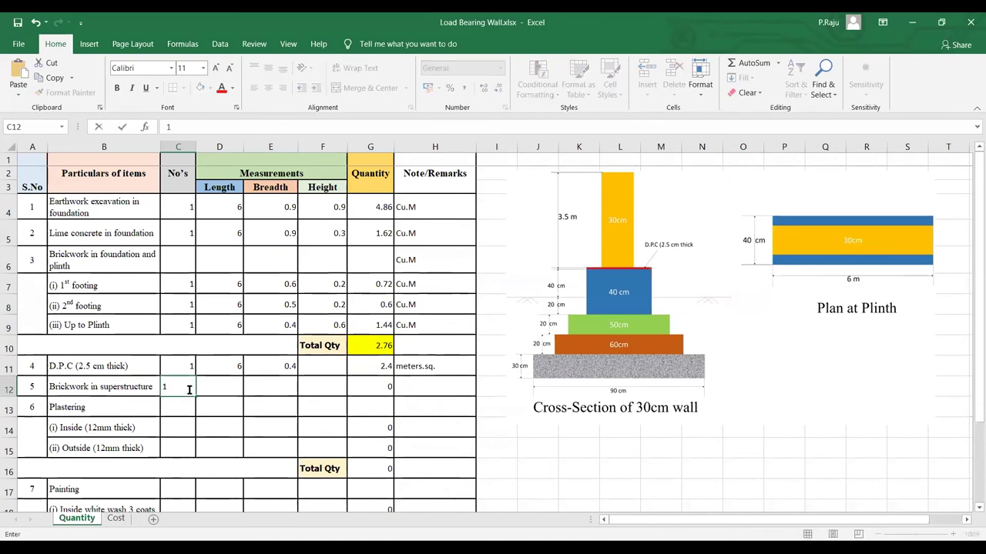
{"action": "left_click", "coordinate": [226, 381]}
{"action": "type", "text": "6"}
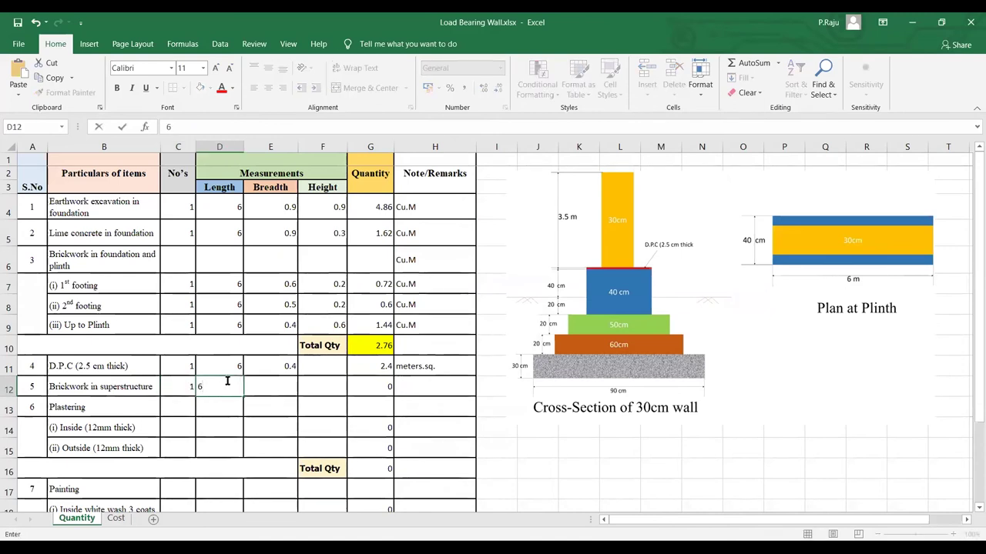
{"action": "left_click", "coordinate": [289, 388]}
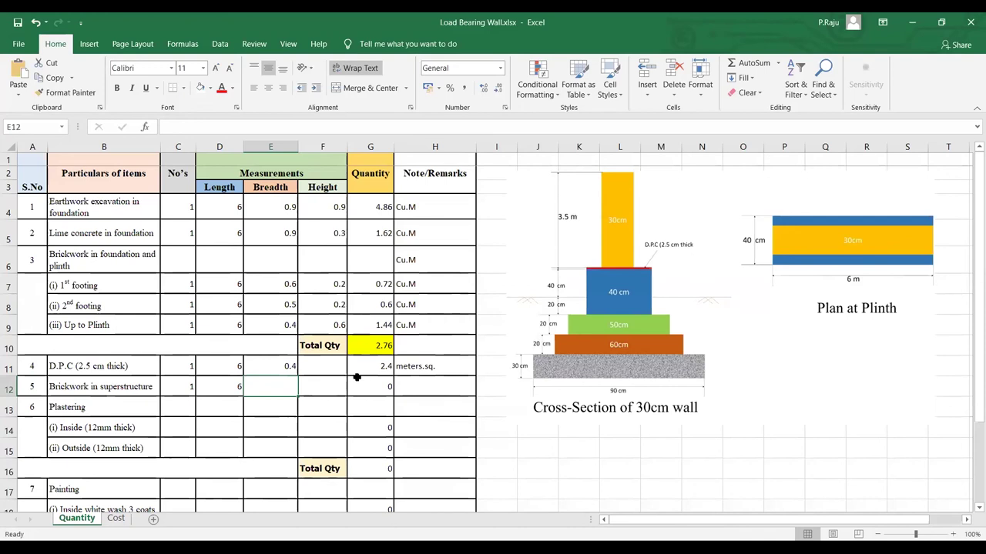
{"action": "type", "text": "0.3"}
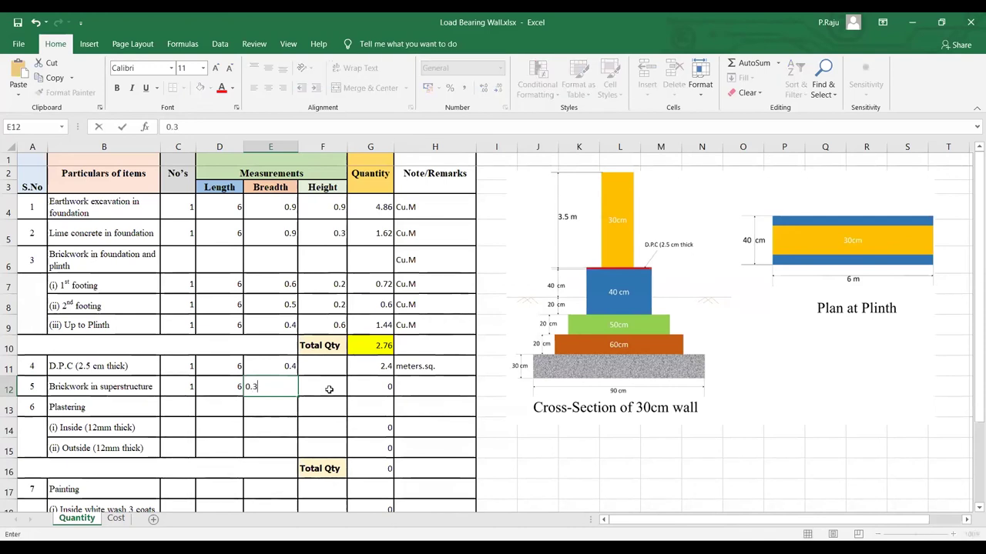
{"action": "left_click", "coordinate": [329, 390]}
{"action": "type", "text": "3."}
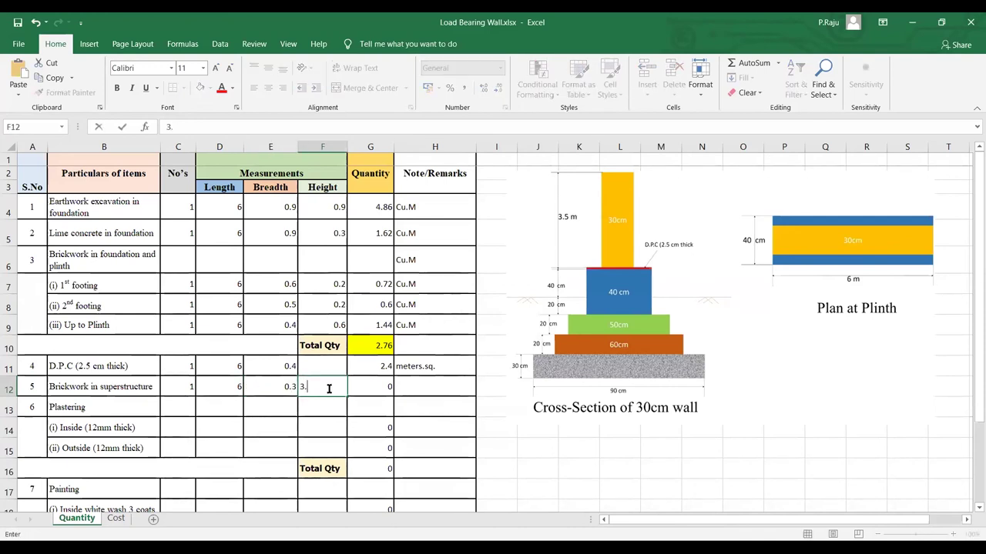
{"action": "type", "text": "5"}
{"action": "left_click", "coordinate": [330, 408]}
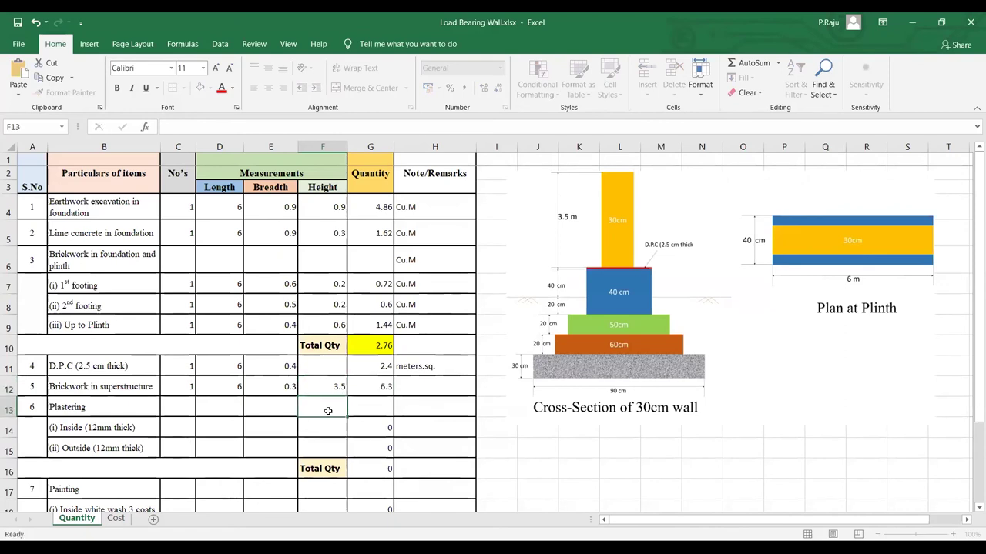
Copy the "Cu.M" remark from the Up to Plinth row into H12 for the superstructure brickwork.
{"action": "left_click", "coordinate": [432, 327]}
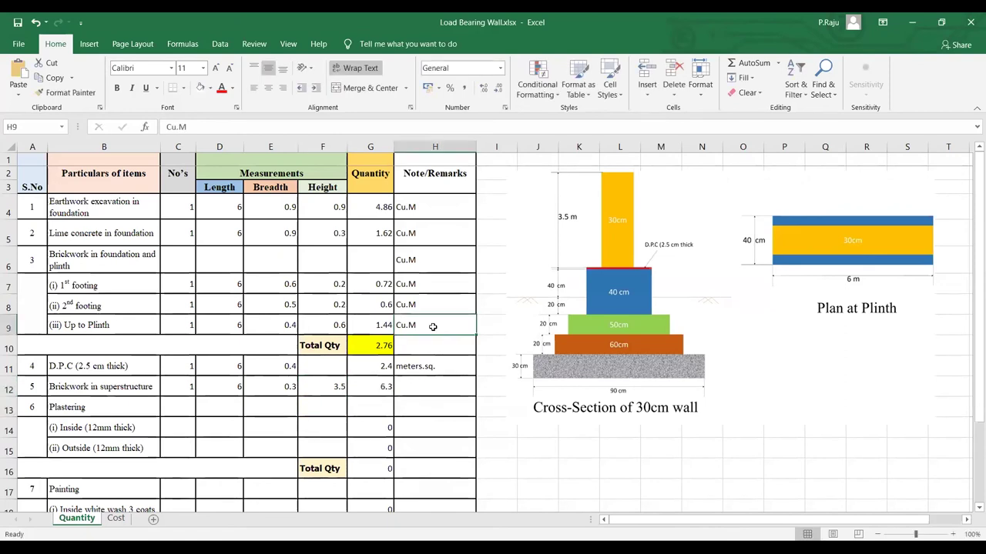
{"action": "key", "text": "ctrl+c"}
{"action": "left_click", "coordinate": [428, 387]}
{"action": "key", "text": "ctrl+v"}
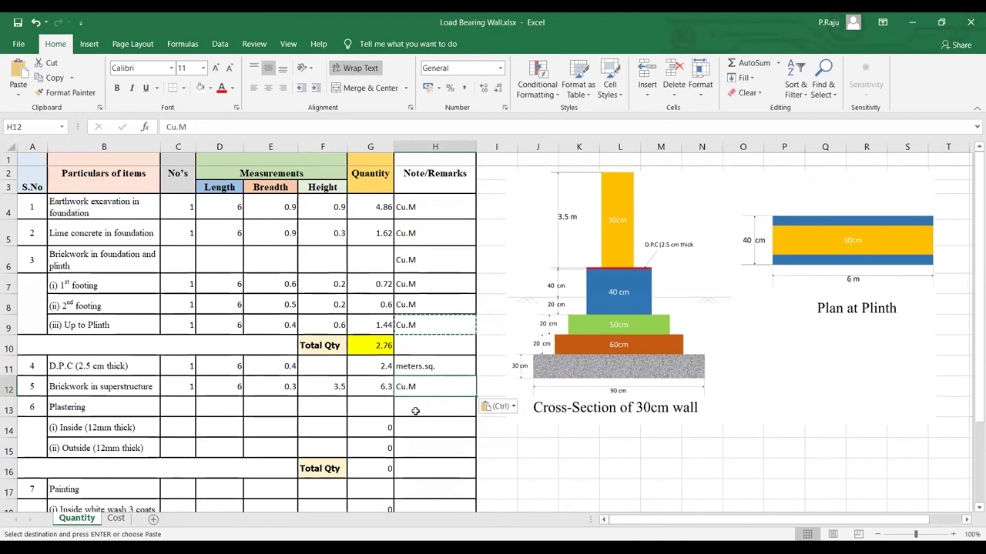
Examine the plastering items for the inside and outside 12 mm coats against the wall's cross-section.
{"action": "scroll", "coordinate": [296, 393], "scroll_direction": "down", "scroll_amount": 2}
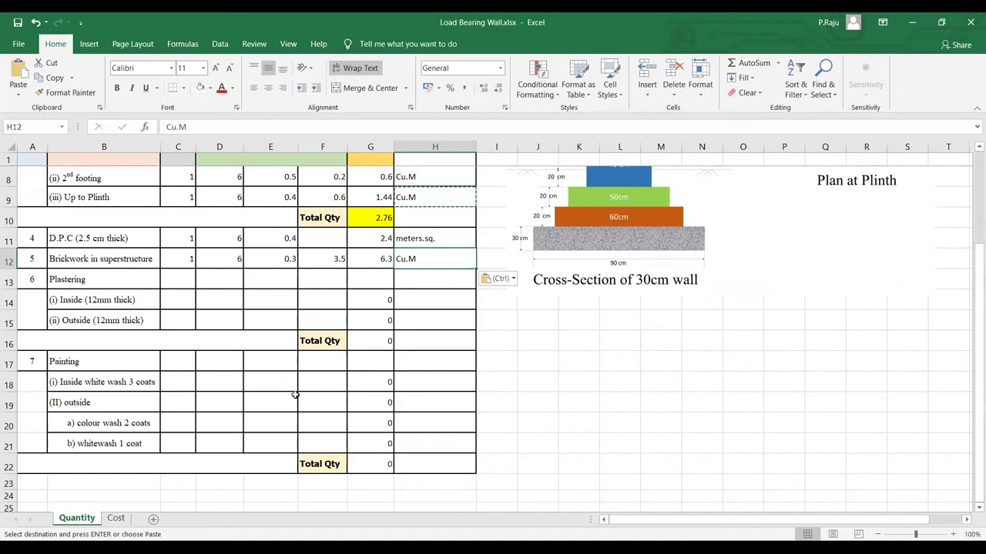
{"action": "scroll", "coordinate": [295, 395], "scroll_direction": "up", "scroll_amount": 2}
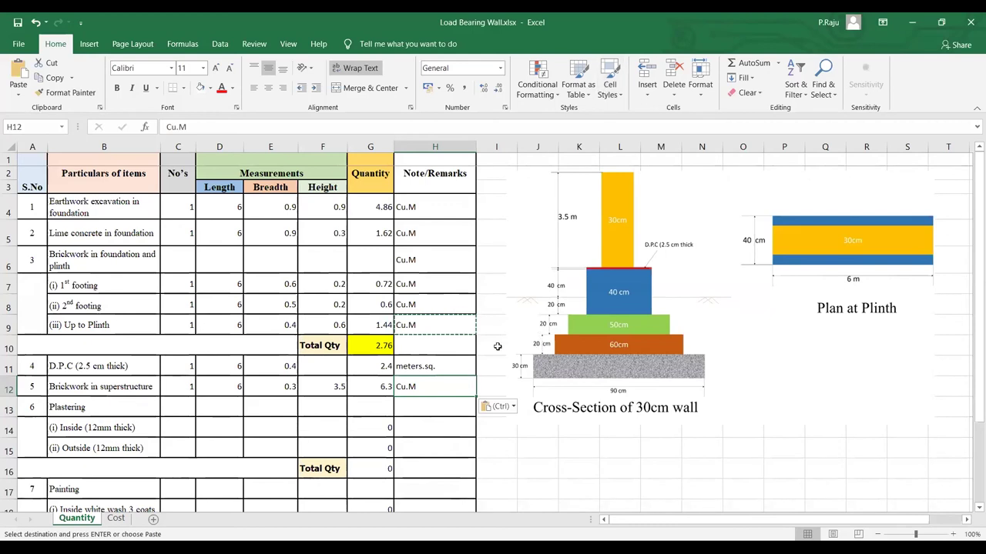
{"action": "scroll", "coordinate": [433, 392], "scroll_direction": "down", "scroll_amount": 4}
{"action": "scroll", "coordinate": [434, 392], "scroll_direction": "up", "scroll_amount": 2}
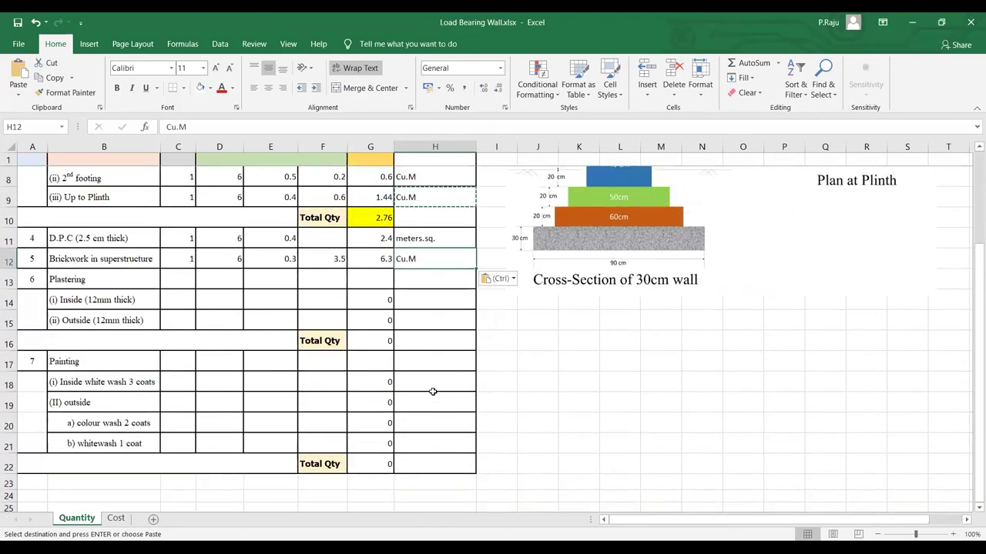
{"action": "left_click", "coordinate": [178, 279]}
{"action": "left_click", "coordinate": [145, 307]}
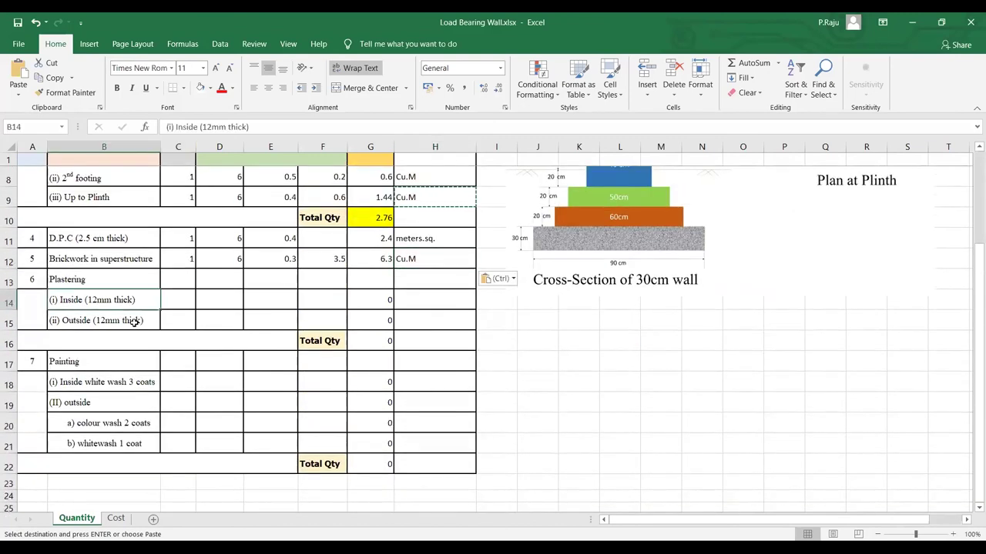
{"action": "left_click", "coordinate": [112, 321]}
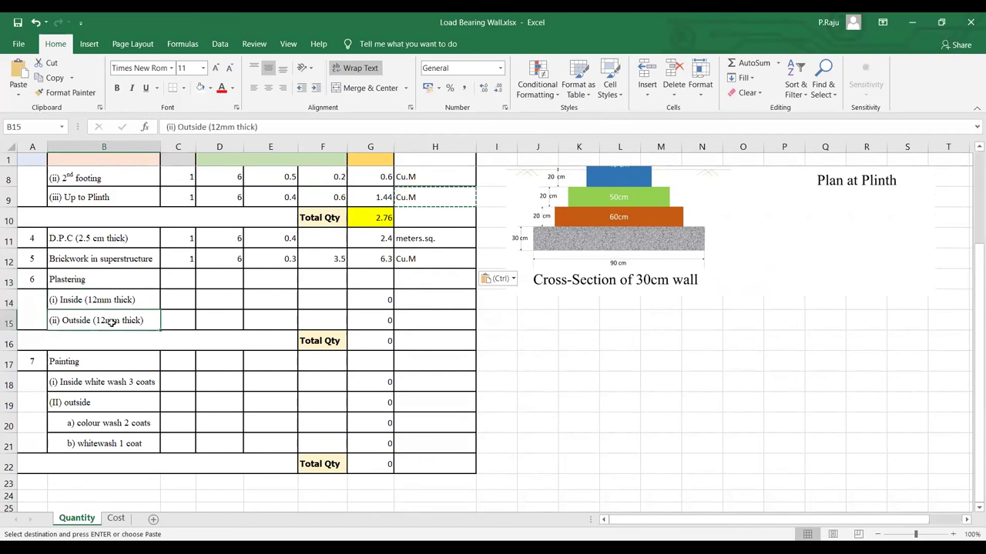
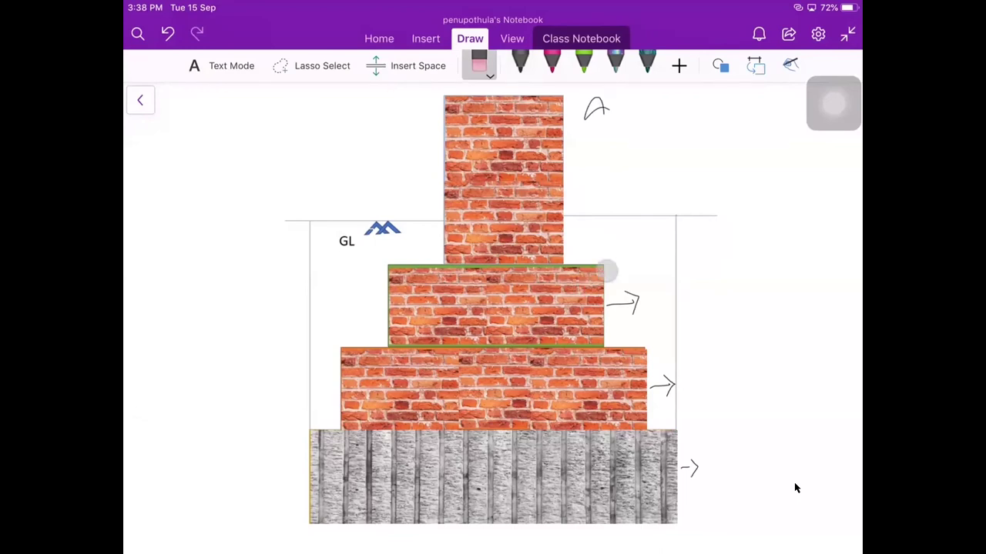
Switch to the OneNote wall sketch and erase the small arrows beside the two footings and the concrete base.
{"action": "left_click", "coordinate": [620, 304]}
{"action": "left_click", "coordinate": [656, 387]}
{"action": "left_click", "coordinate": [631, 303]}
{"action": "left_click", "coordinate": [668, 385]}
{"action": "left_click", "coordinate": [689, 467]}
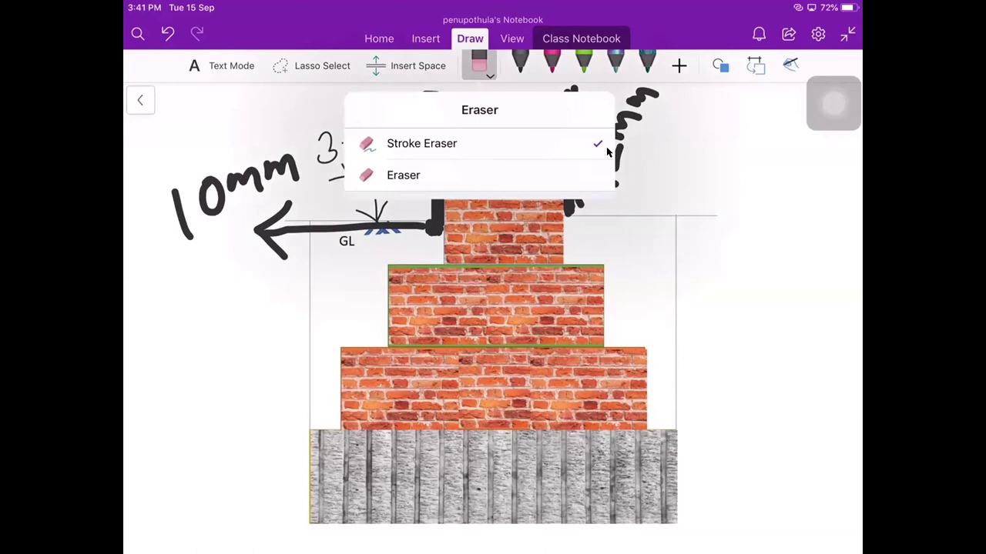
Handwrite 0.01 m as the addition to the 3.6 m wall height and note the boxed, ticked sum 3.61 m below it.
{"action": "left_click", "coordinate": [606, 151]}
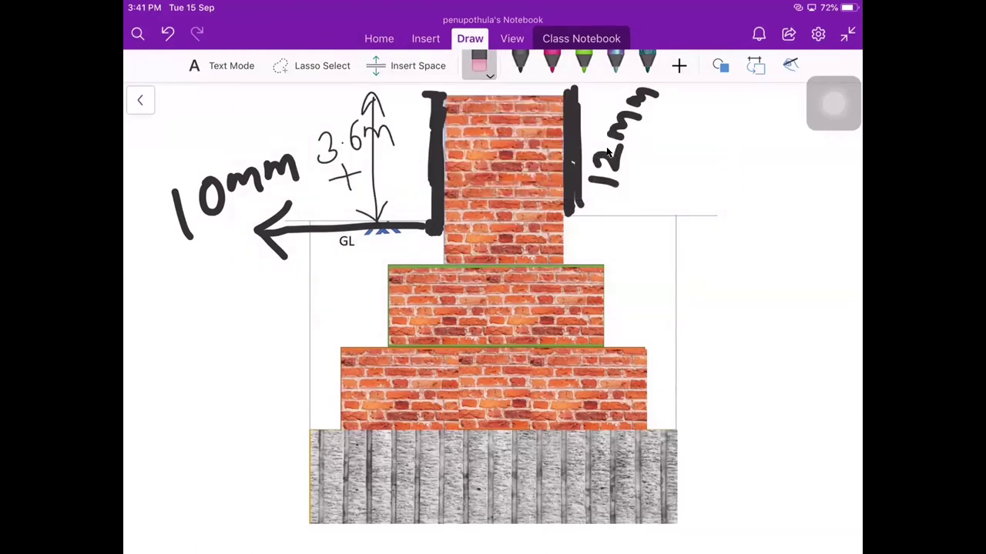
{"action": "mouse_move", "coordinate": [374, 155]}
{"action": "left_mouse_down"}
{"action": "mouse_move", "coordinate": [407, 146]}
{"action": "mouse_move", "coordinate": [415, 160]}
{"action": "mouse_move", "coordinate": [429, 146]}
{"action": "left_mouse_up"}
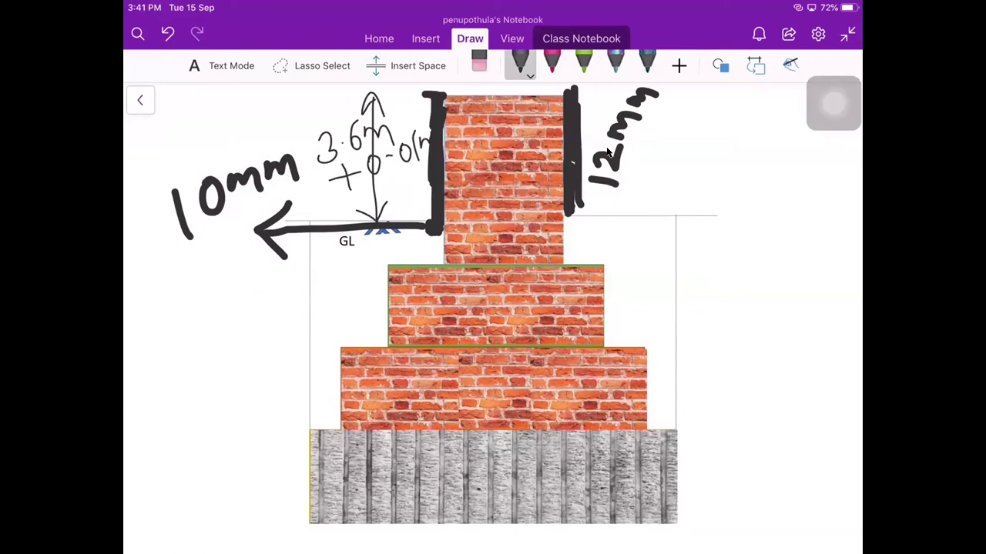
{"action": "left_click_drag", "start_coordinate": [180, 308], "coordinate": [203, 299]}
{"action": "mouse_move", "coordinate": [186, 322]}
{"action": "left_mouse_down"}
{"action": "mouse_move", "coordinate": [228, 297]}
{"action": "mouse_move", "coordinate": [217, 321]}
{"action": "left_mouse_up"}
{"action": "left_click", "coordinate": [241, 304]}
{"action": "left_click_drag", "start_coordinate": [267, 286], "coordinate": [266, 311]}
{"action": "mouse_move", "coordinate": [275, 278]}
{"action": "left_mouse_down"}
{"action": "mouse_move", "coordinate": [274, 311]}
{"action": "mouse_move", "coordinate": [308, 311]}
{"action": "left_mouse_up"}
{"action": "mouse_move", "coordinate": [209, 337]}
{"action": "left_mouse_down"}
{"action": "mouse_move", "coordinate": [317, 312]}
{"action": "mouse_move", "coordinate": [222, 274]}
{"action": "mouse_move", "coordinate": [216, 332]}
{"action": "mouse_move", "coordinate": [283, 313]}
{"action": "left_mouse_up"}
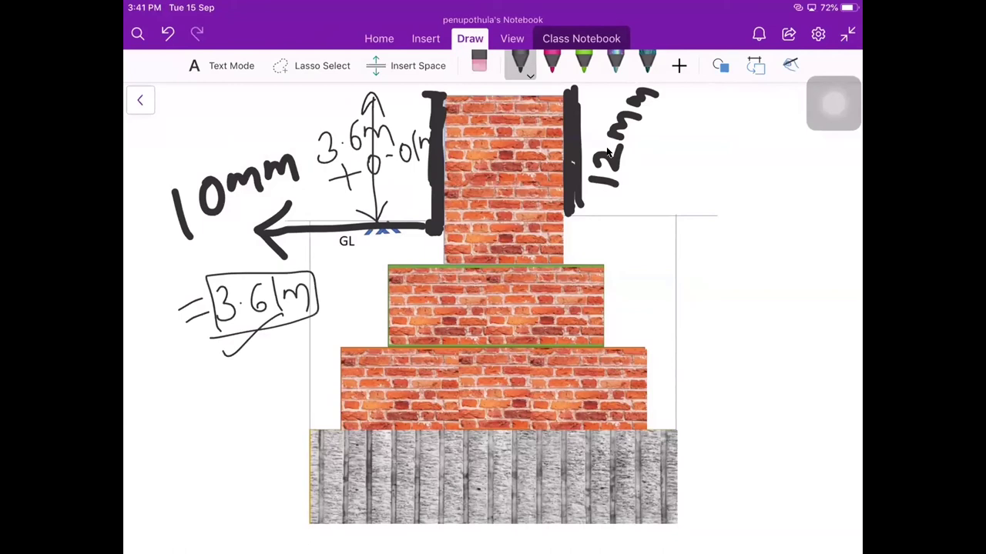
Draw a vertical height dimension with handwritten figures beside the wall's 12 mm plaster face and add a handwritten note below the boxed 3.61 m.
{"action": "mouse_move", "coordinate": [416, 234]}
{"action": "left_mouse_down"}
{"action": "mouse_move", "coordinate": [428, 234]}
{"action": "mouse_move", "coordinate": [403, 236]}
{"action": "left_mouse_up"}
{"action": "mouse_move", "coordinate": [574, 202]}
{"action": "left_mouse_down"}
{"action": "mouse_move", "coordinate": [576, 214]}
{"action": "mouse_move", "coordinate": [595, 211]}
{"action": "left_mouse_up"}
{"action": "left_click_drag", "start_coordinate": [678, 100], "coordinate": [678, 217]}
{"action": "mouse_move", "coordinate": [658, 197]}
{"action": "left_mouse_down"}
{"action": "mouse_move", "coordinate": [678, 216]}
{"action": "mouse_move", "coordinate": [690, 197]}
{"action": "left_mouse_up"}
{"action": "mouse_move", "coordinate": [659, 126]}
{"action": "left_mouse_down"}
{"action": "mouse_move", "coordinate": [699, 126]}
{"action": "mouse_move", "coordinate": [696, 168]}
{"action": "mouse_move", "coordinate": [728, 159]}
{"action": "left_mouse_up"}
{"action": "mouse_move", "coordinate": [748, 132]}
{"action": "left_mouse_down"}
{"action": "mouse_move", "coordinate": [738, 158]}
{"action": "mouse_move", "coordinate": [791, 163]}
{"action": "left_mouse_up"}
{"action": "mouse_move", "coordinate": [793, 117]}
{"action": "left_mouse_down"}
{"action": "mouse_move", "coordinate": [702, 154]}
{"action": "mouse_move", "coordinate": [801, 124]}
{"action": "left_mouse_up"}
{"action": "mouse_move", "coordinate": [724, 208]}
{"action": "left_mouse_down"}
{"action": "mouse_move", "coordinate": [723, 241]}
{"action": "mouse_move", "coordinate": [734, 207]}
{"action": "left_mouse_up"}
{"action": "mouse_move", "coordinate": [714, 248]}
{"action": "left_mouse_down"}
{"action": "mouse_move", "coordinate": [742, 237]}
{"action": "mouse_move", "coordinate": [738, 222]}
{"action": "left_mouse_up"}
{"action": "mouse_move", "coordinate": [767, 202]}
{"action": "left_mouse_down"}
{"action": "mouse_move", "coordinate": [765, 247]}
{"action": "mouse_move", "coordinate": [767, 224]}
{"action": "left_mouse_up"}
{"action": "left_click_drag", "start_coordinate": [797, 219], "coordinate": [797, 220]}
{"action": "mouse_move", "coordinate": [220, 366]}
{"action": "left_mouse_down"}
{"action": "mouse_move", "coordinate": [193, 416]}
{"action": "mouse_move", "coordinate": [190, 400]}
{"action": "mouse_move", "coordinate": [240, 392]}
{"action": "left_mouse_up"}
{"action": "mouse_move", "coordinate": [269, 356]}
{"action": "left_mouse_down"}
{"action": "mouse_move", "coordinate": [270, 401]}
{"action": "mouse_move", "coordinate": [262, 374]}
{"action": "left_mouse_up"}
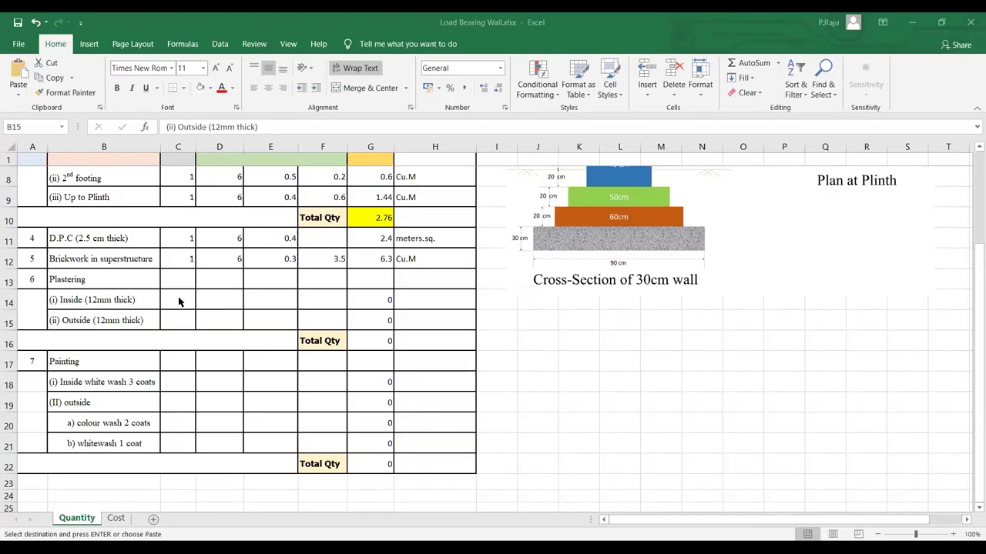
Switch back to the Excel quantity sheet, check the cross-section drawing, and enter 1 as the inside plastering item's number in C14.
{"action": "left_click", "coordinate": [179, 300]}
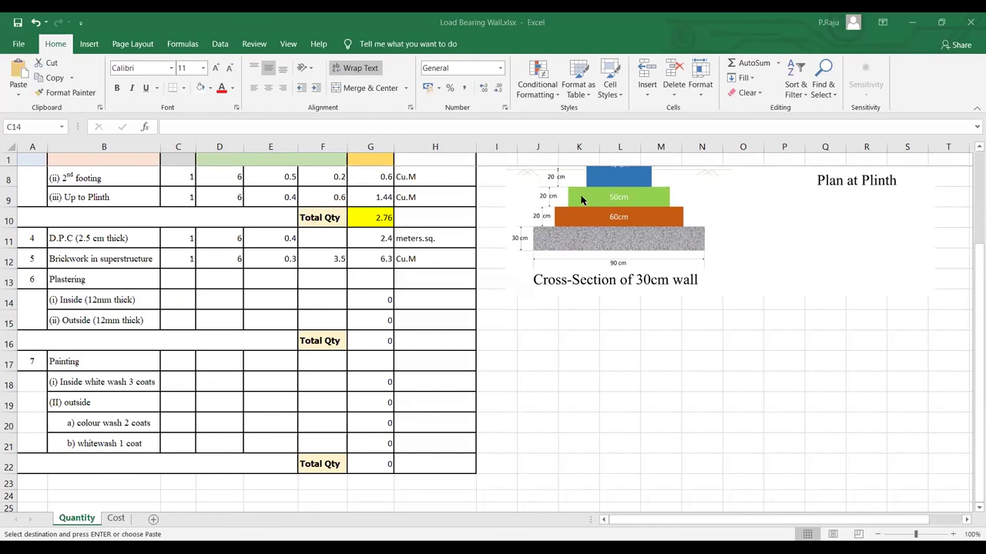
{"action": "scroll", "coordinate": [627, 219], "scroll_direction": "up", "scroll_amount": 2}
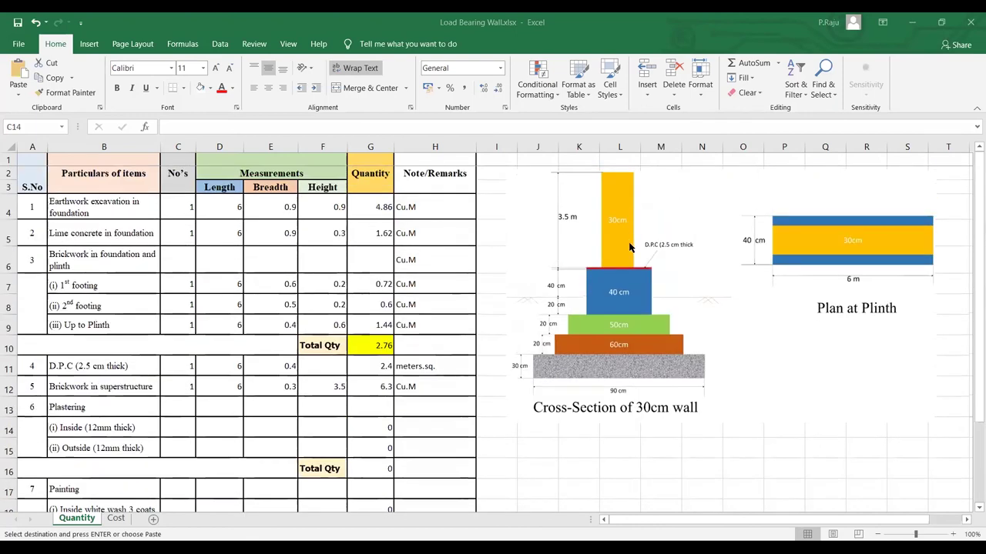
{"action": "scroll", "coordinate": [605, 271], "scroll_direction": "up", "scroll_amount": 3}
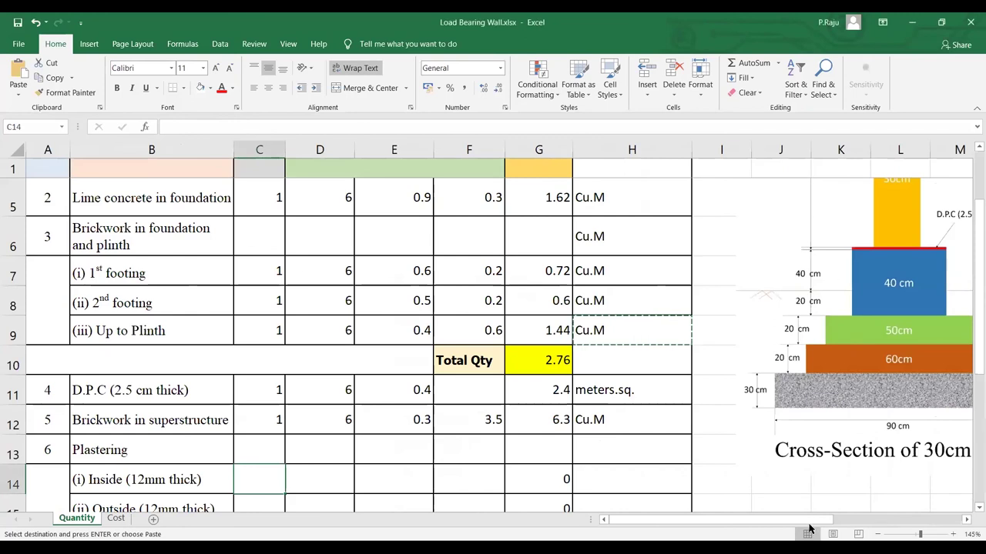
{"action": "scroll", "coordinate": [543, 308], "scroll_direction": "right", "scroll_amount": 3}
{"action": "scroll", "coordinate": [543, 276], "scroll_direction": "up", "scroll_amount": 2}
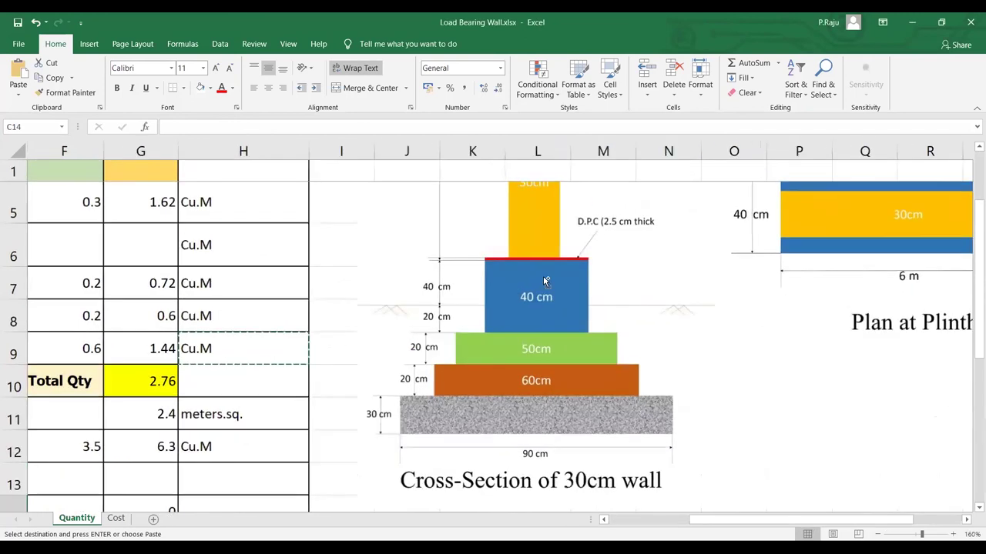
{"action": "scroll", "coordinate": [556, 290], "scroll_direction": "up", "scroll_amount": 2}
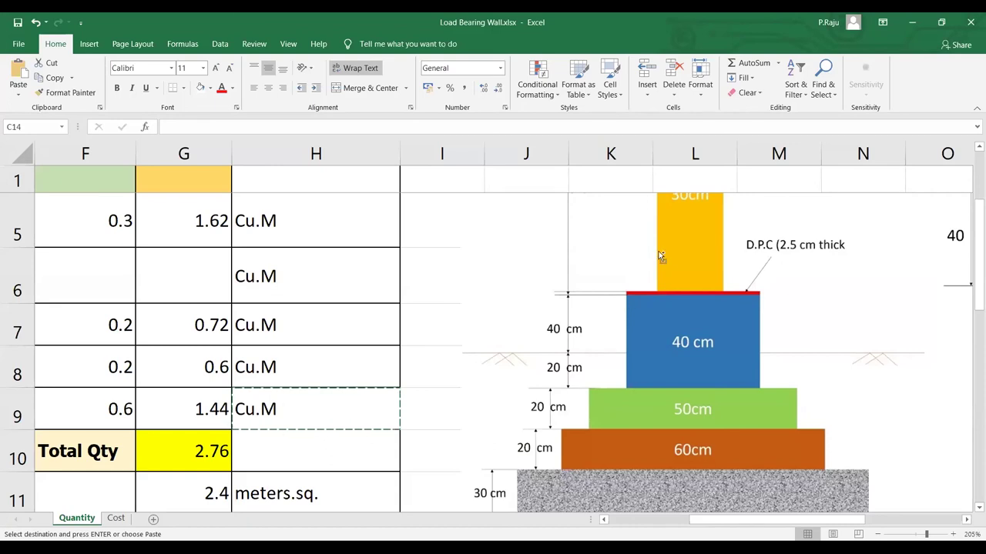
{"action": "scroll", "coordinate": [657, 255], "scroll_direction": "down", "scroll_amount": 5}
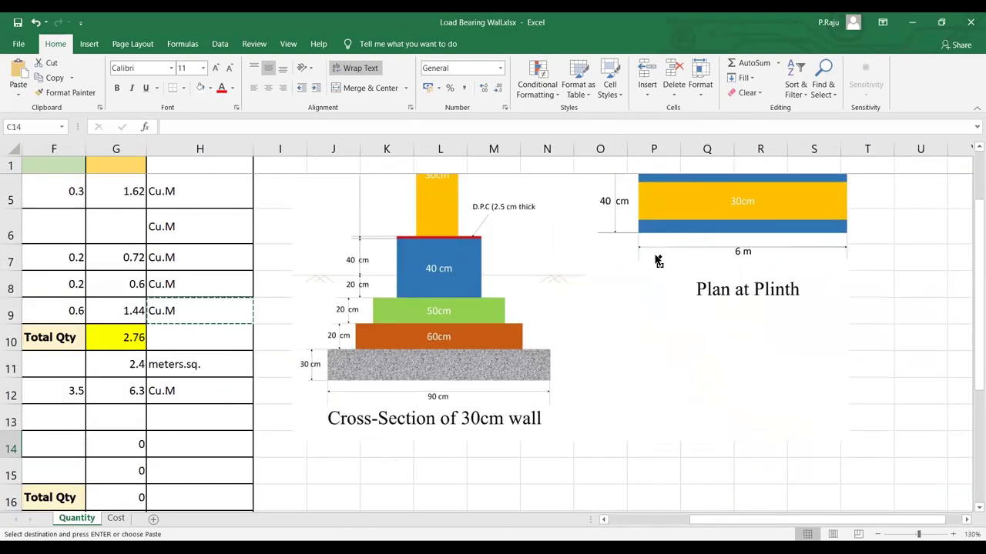
{"action": "scroll", "coordinate": [657, 257], "scroll_direction": "down", "scroll_amount": 2}
{"action": "scroll", "coordinate": [720, 516], "scroll_direction": "down", "scroll_amount": 2}
{"action": "scroll", "coordinate": [720, 516], "scroll_direction": "down", "scroll_amount": 1}
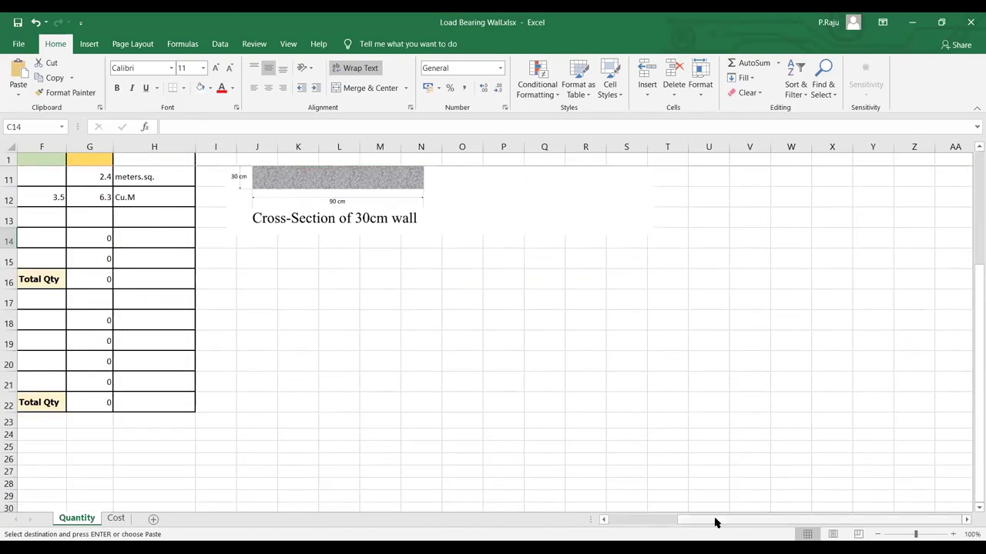
{"action": "left_click_drag", "start_coordinate": [714, 522], "coordinate": [645, 522]}
{"action": "scroll", "coordinate": [324, 370], "scroll_direction": "up", "scroll_amount": 3}
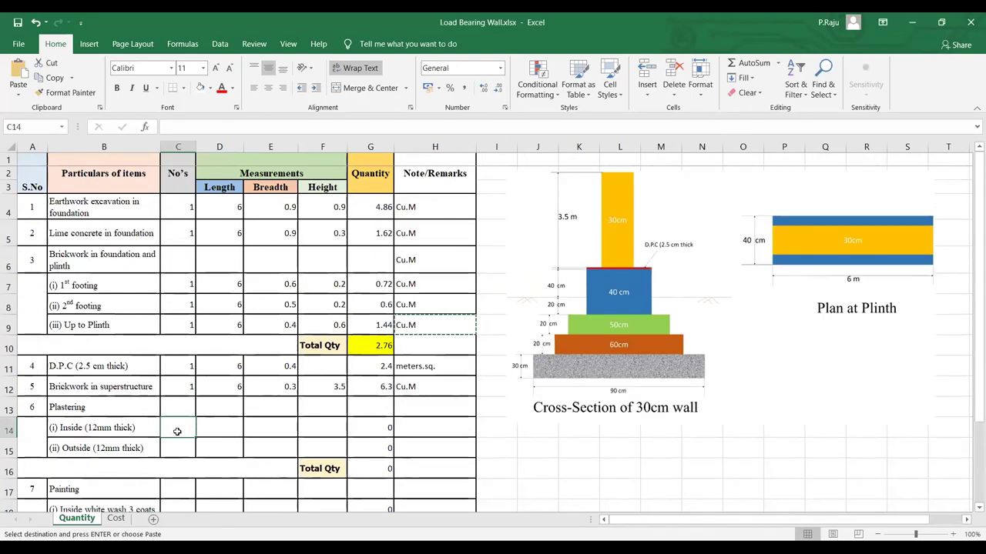
{"action": "type", "text": "1"}
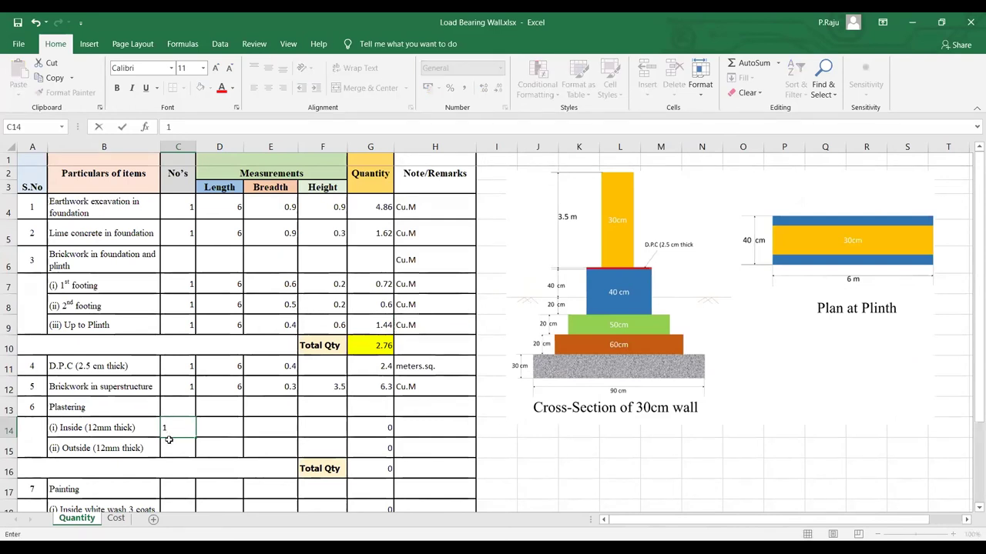
{"action": "left_click", "coordinate": [218, 429]}
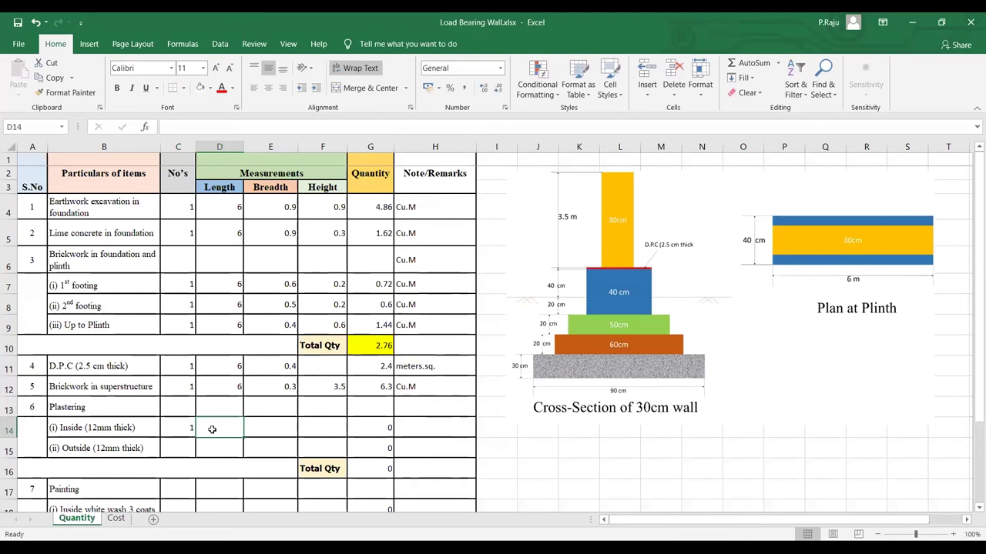
{"action": "type", "text": "3.6"}
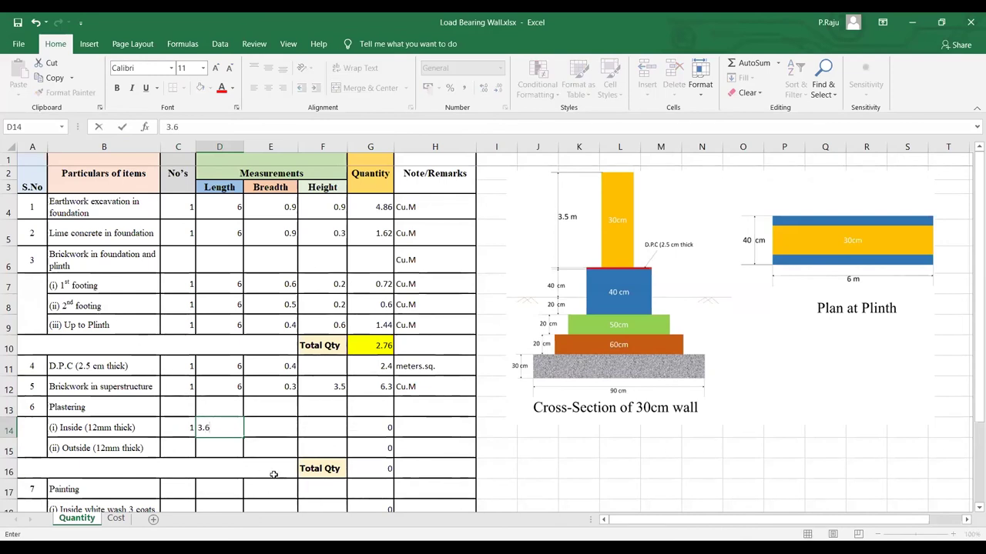
{"action": "left_click", "coordinate": [279, 429]}
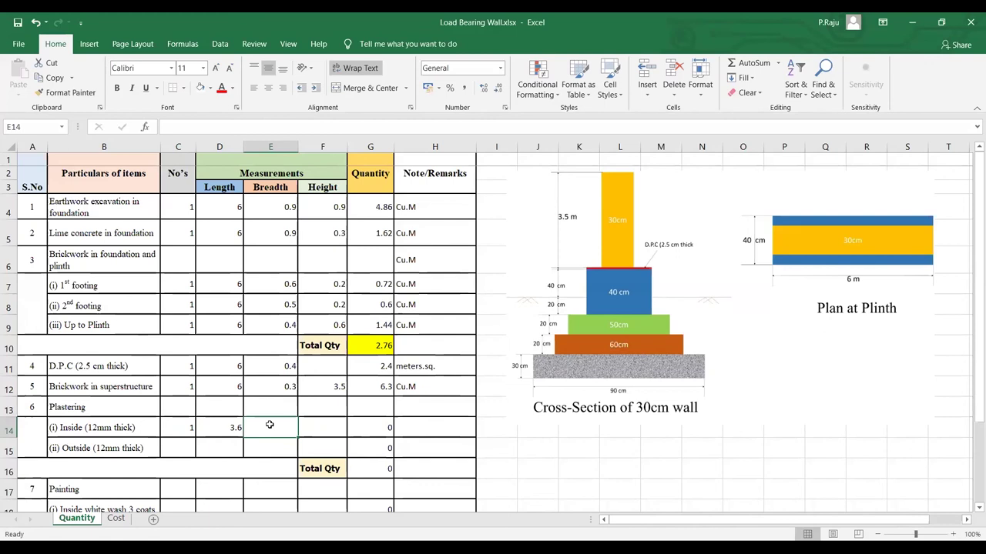
{"action": "left_click", "coordinate": [236, 428]}
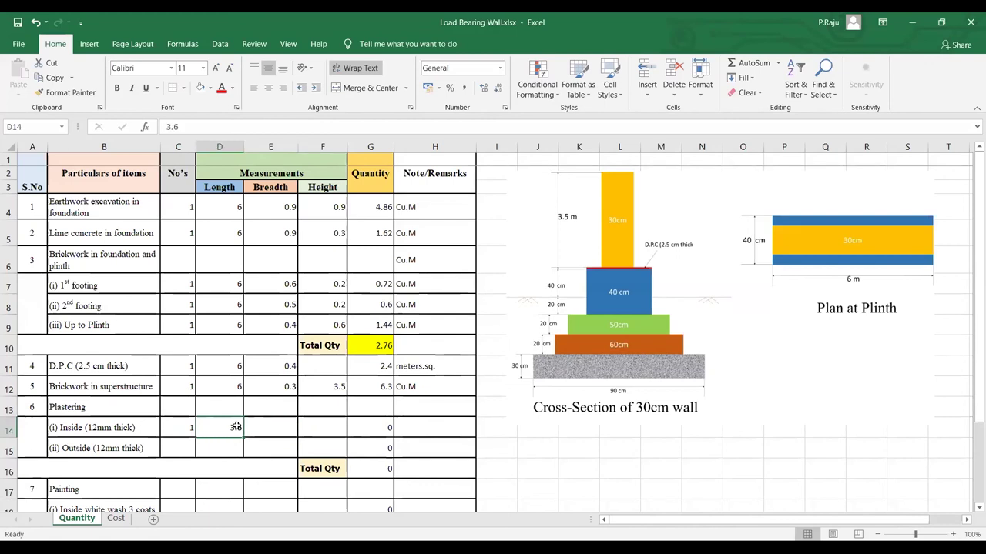
{"action": "key", "text": "Delete"}
Enter a length of 6 in D14 and a height of 3.5 in F14 for inside plastering, and check its quantity formula.
{"action": "type", "text": "6"}
{"action": "left_click", "coordinate": [279, 427]}
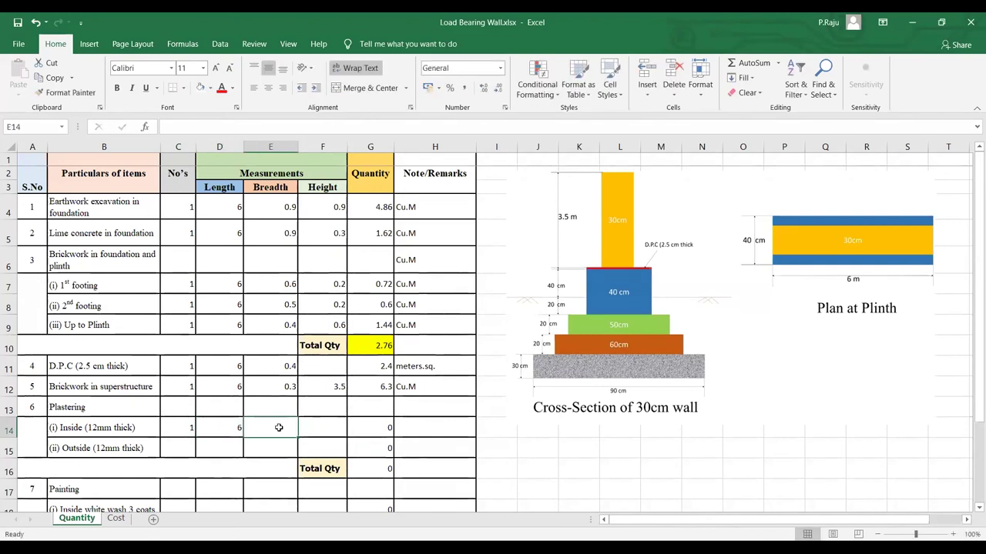
{"action": "left_click", "coordinate": [314, 428]}
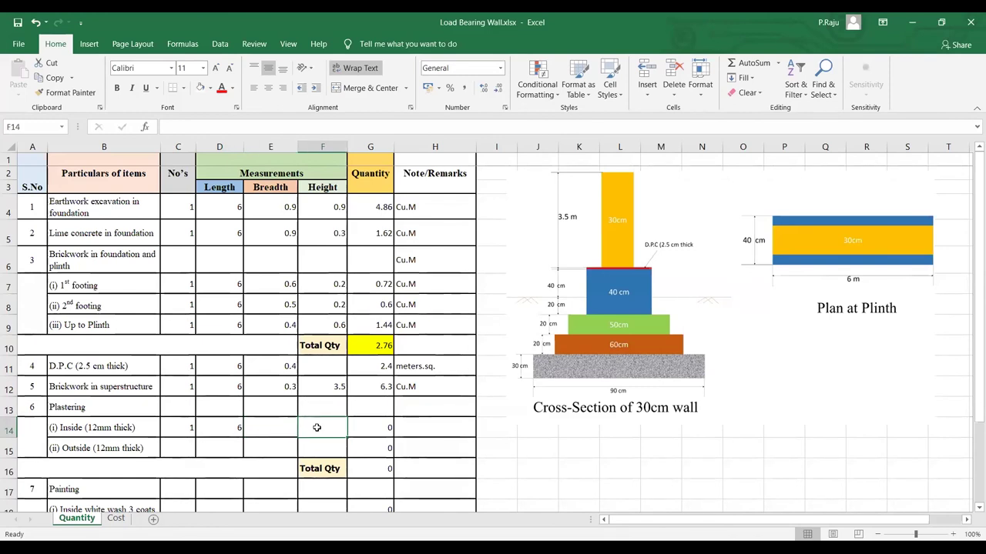
{"action": "type", "text": "3."}
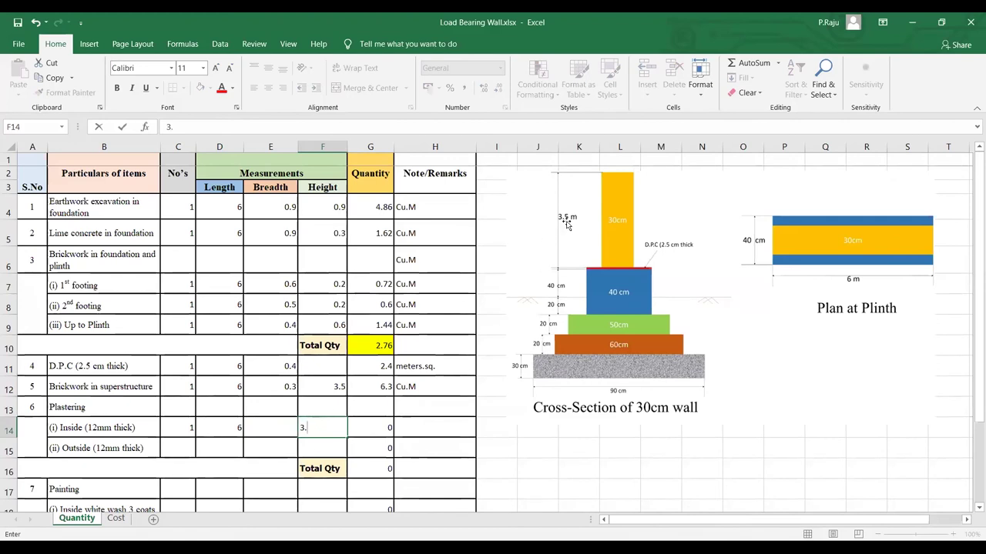
{"action": "type", "text": "5"}
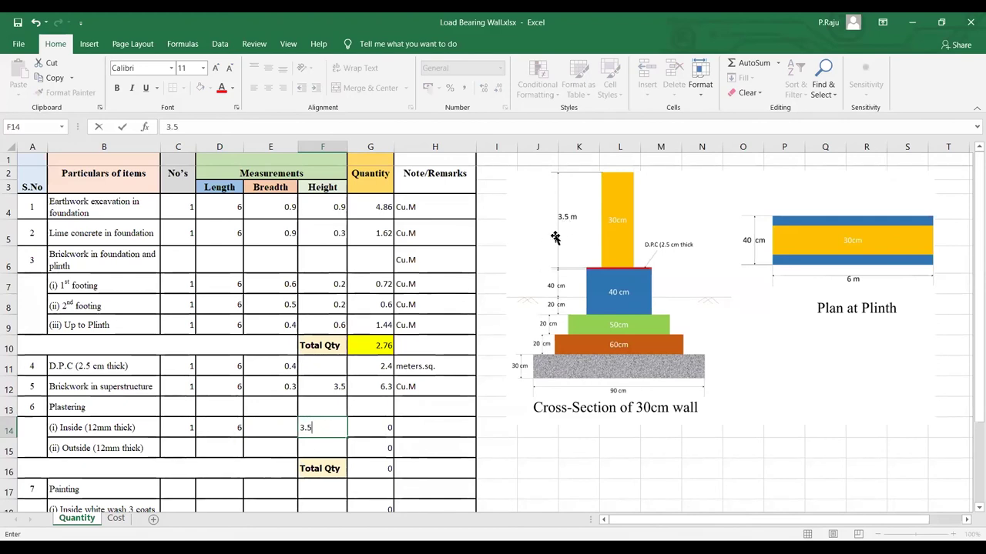
{"action": "left_click", "coordinate": [279, 451]}
{"action": "left_click", "coordinate": [382, 429]}
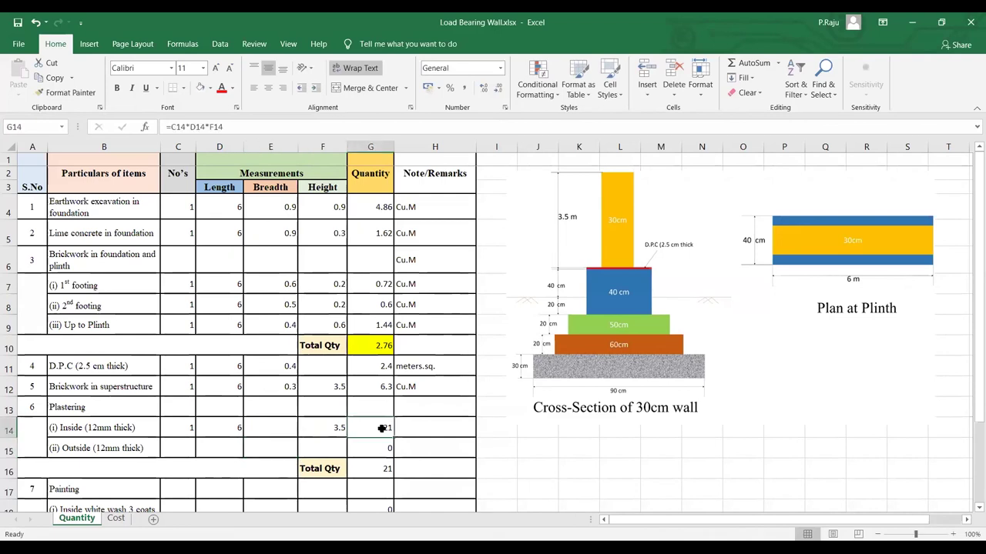
Copy the meters.sq. unit from the D.P.C row's remarks into H14 for inside plastering.
{"action": "left_click", "coordinate": [444, 367]}
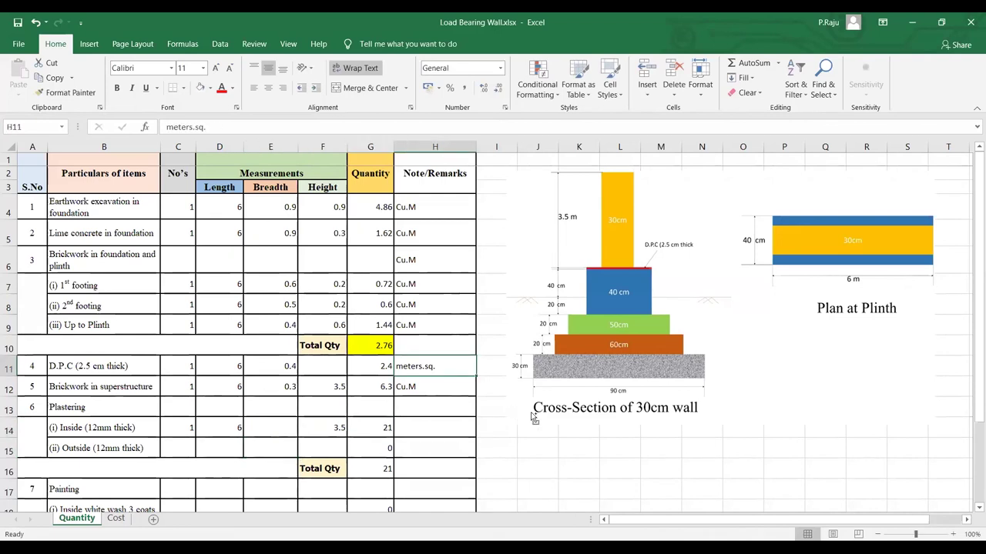
{"action": "key", "text": "ctrl+c"}
{"action": "left_click", "coordinate": [417, 428]}
{"action": "key", "text": "ctrl+v"}
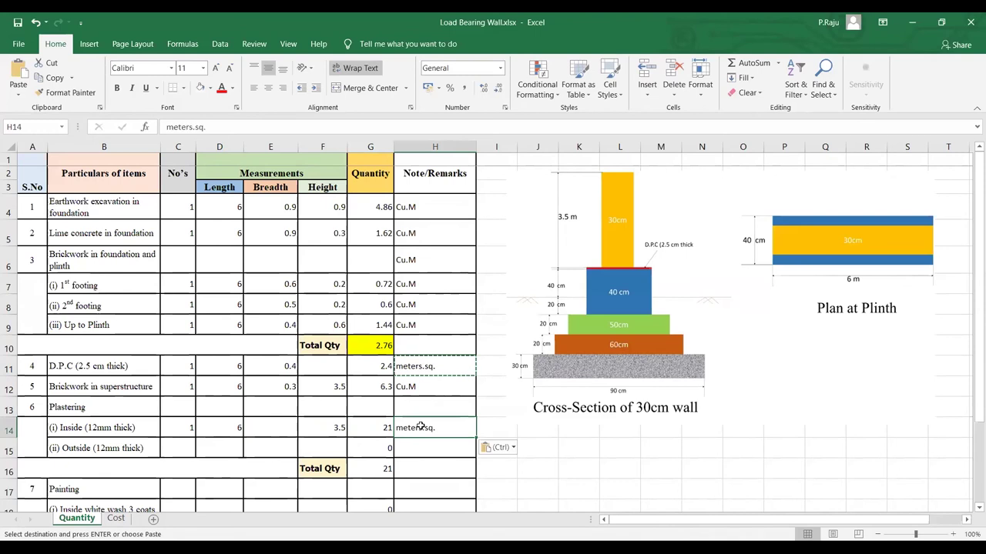
{"action": "key", "text": "ctrl"}
{"action": "key", "text": "Escape"}
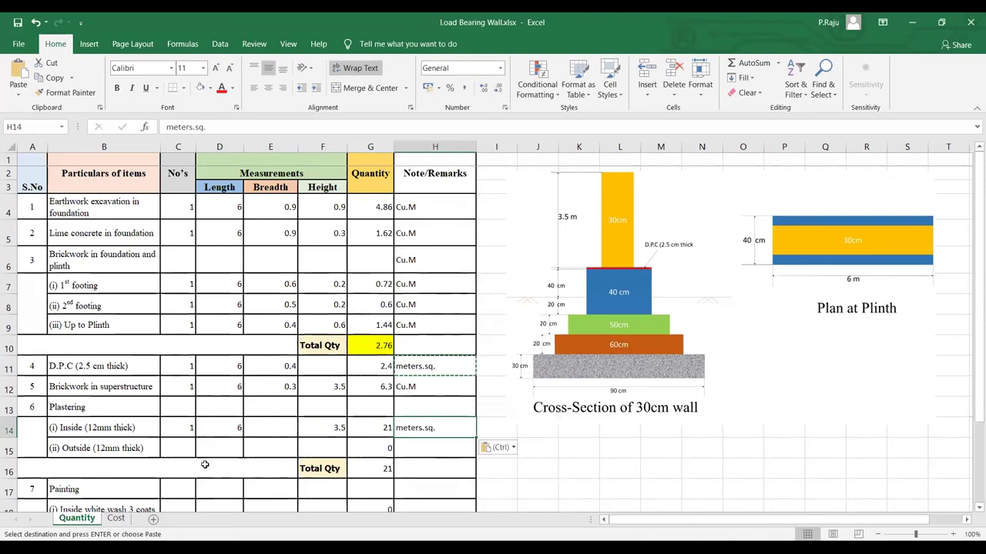
Fill in the outside plastering row with number 1 in C15, length 6 in D15 and height 3.51 in F15.
{"action": "left_click", "coordinate": [176, 448]}
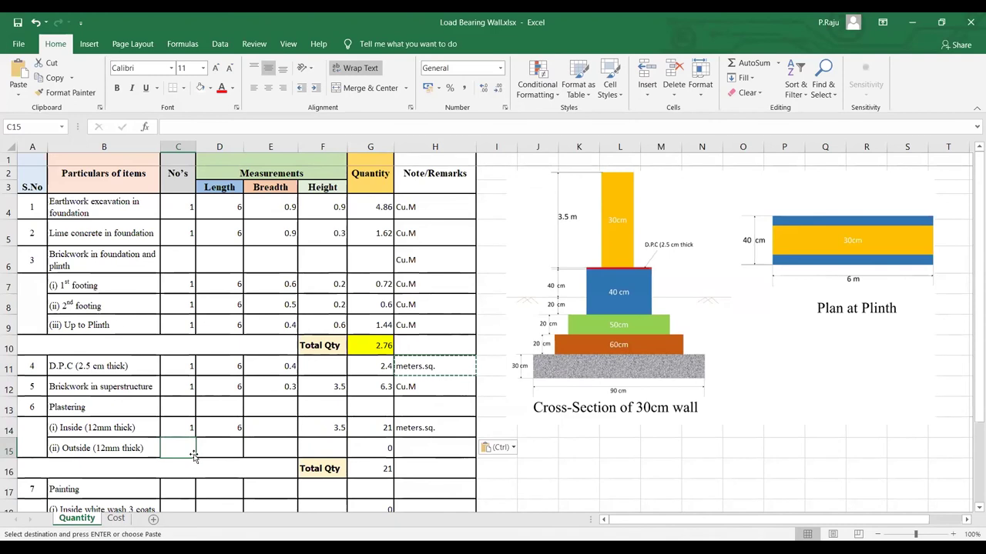
{"action": "type", "text": "1"}
{"action": "left_click", "coordinate": [214, 449]}
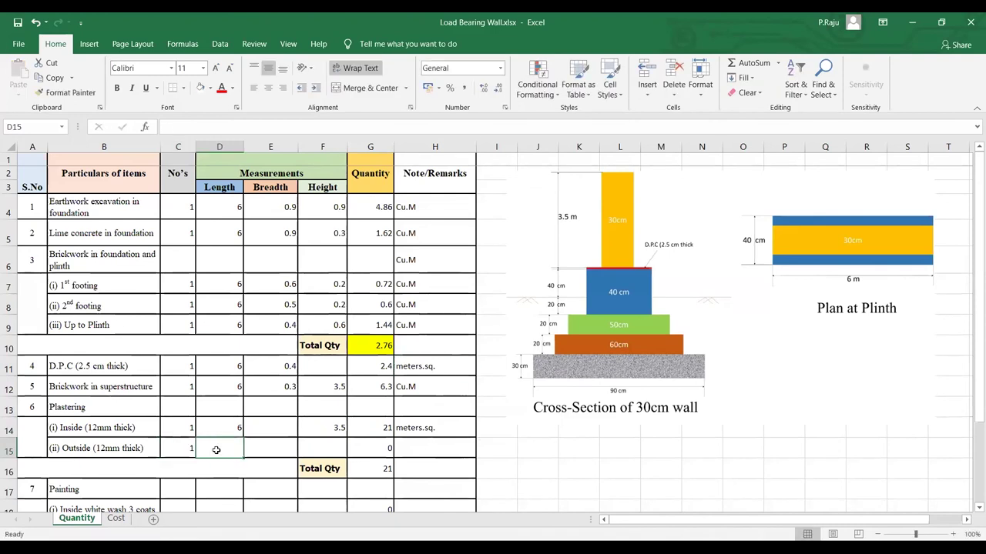
{"action": "type", "text": "6"}
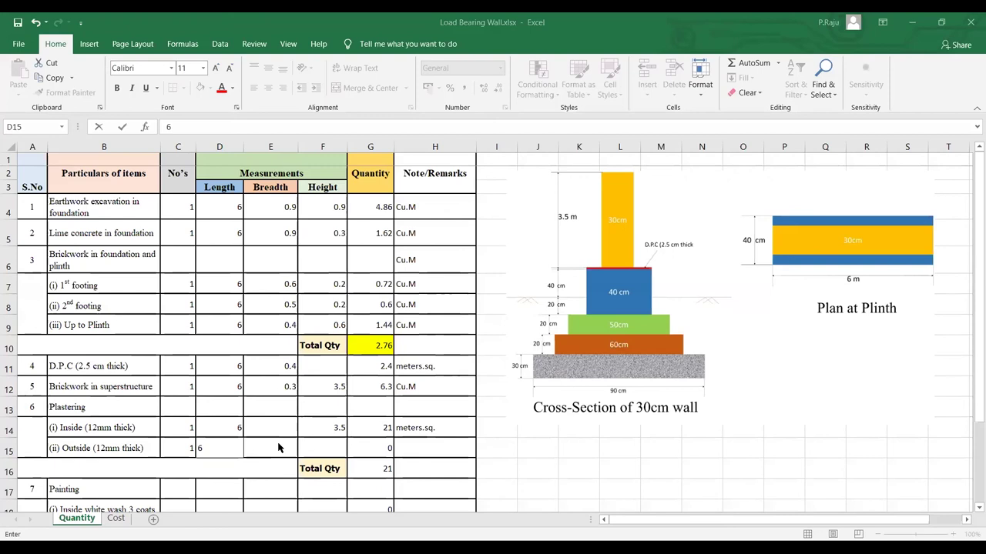
{"action": "left_click", "coordinate": [311, 451]}
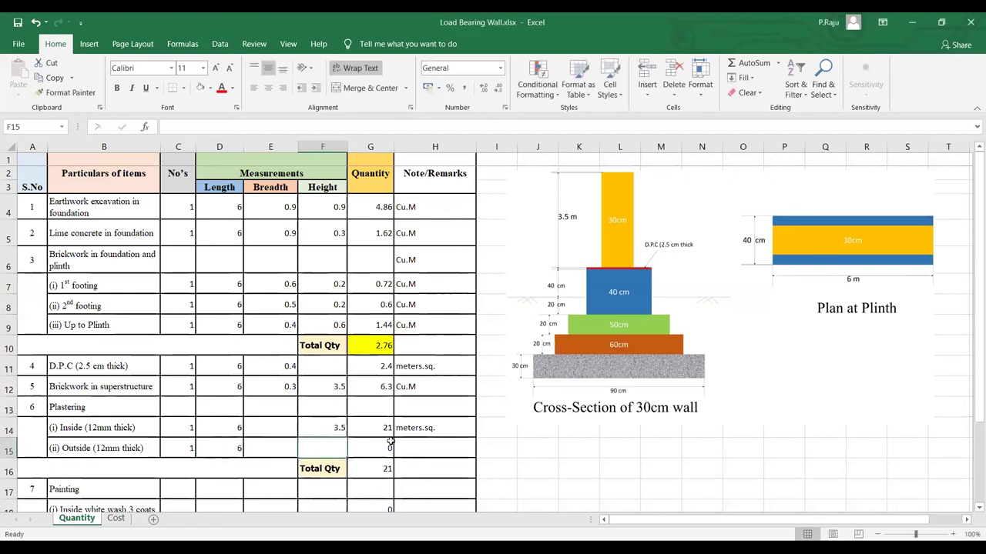
{"action": "type", "text": "3.51"}
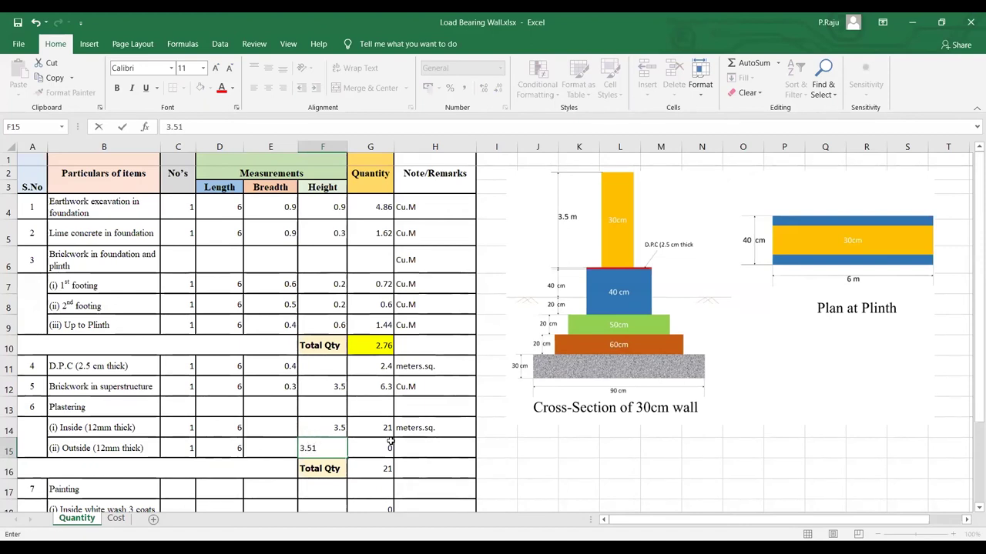
{"action": "left_click", "coordinate": [412, 432]}
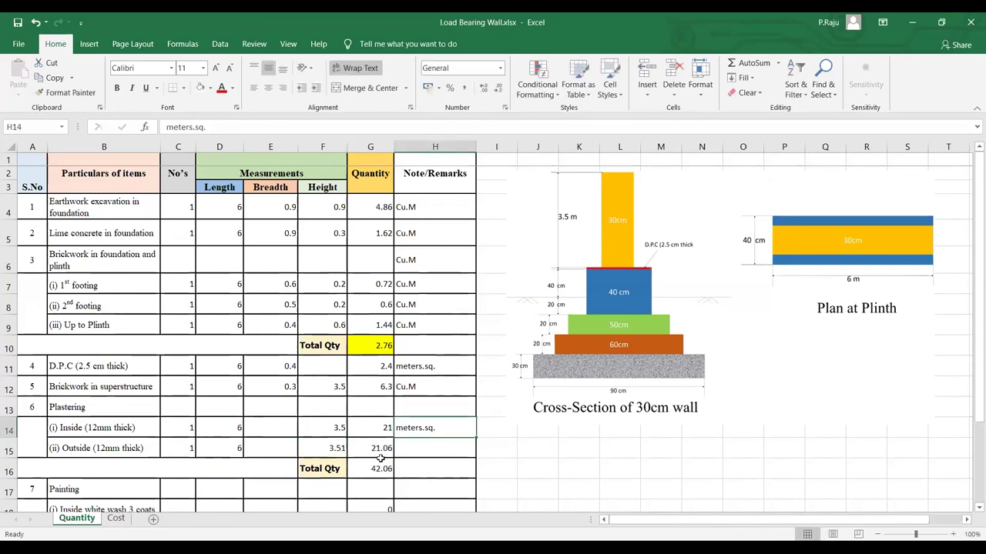
Compare the inside and outside plastering quantities and fill the meters.sq. unit from H14 down to H15.
{"action": "key", "text": "Left"}
{"action": "key", "text": "Down"}
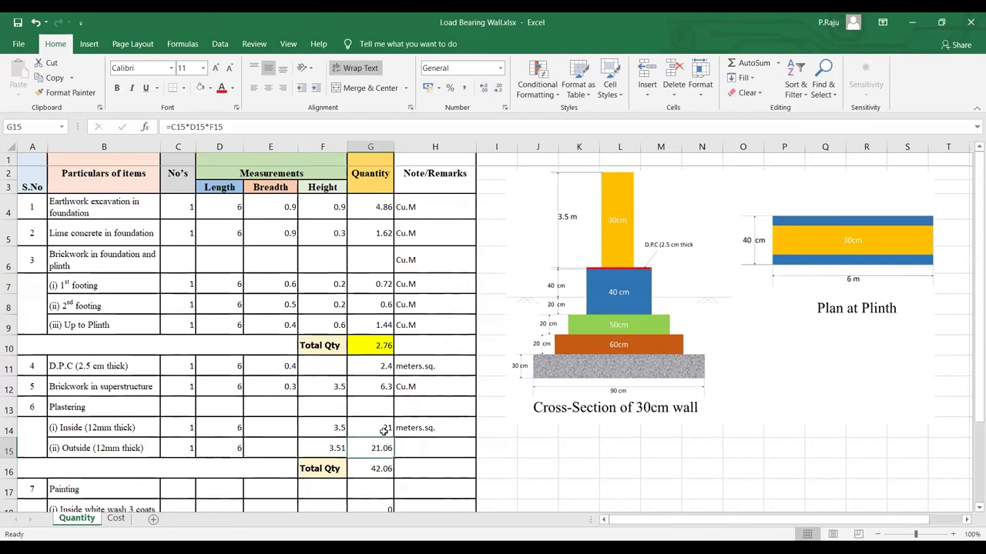
{"action": "key", "text": "Up"}
{"action": "key", "text": "Down"}
{"action": "key", "text": "Up"}
{"action": "key", "text": "Down"}
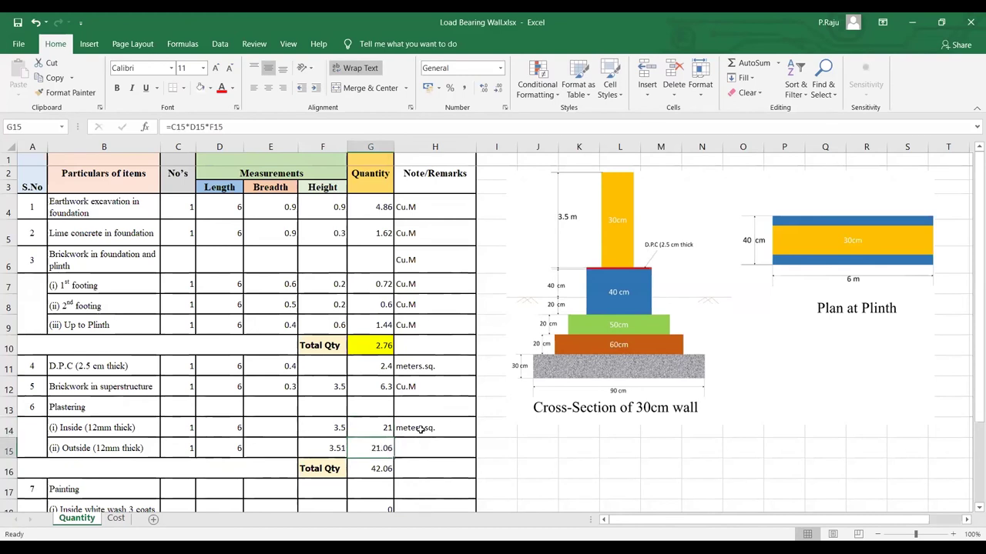
{"action": "left_click", "coordinate": [460, 430]}
{"action": "left_click_drag", "start_coordinate": [475, 439], "coordinate": [475, 458]}
{"action": "left_click", "coordinate": [374, 447]}
{"action": "left_click", "coordinate": [378, 425]}
{"action": "left_click", "coordinate": [377, 449]}
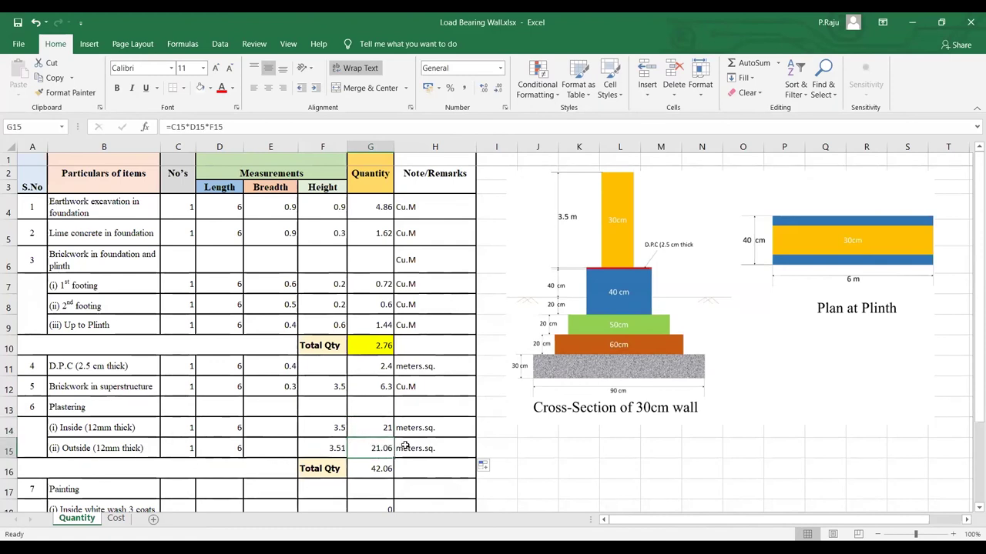
{"action": "left_click", "coordinate": [371, 425]}
Fill the units down into the total rows: meters.sq. for the plastering total in H16 and Cu.M for the brickwork total in H10.
{"action": "scroll", "coordinate": [379, 440], "scroll_direction": "down", "scroll_amount": 2}
{"action": "left_click", "coordinate": [379, 342]}
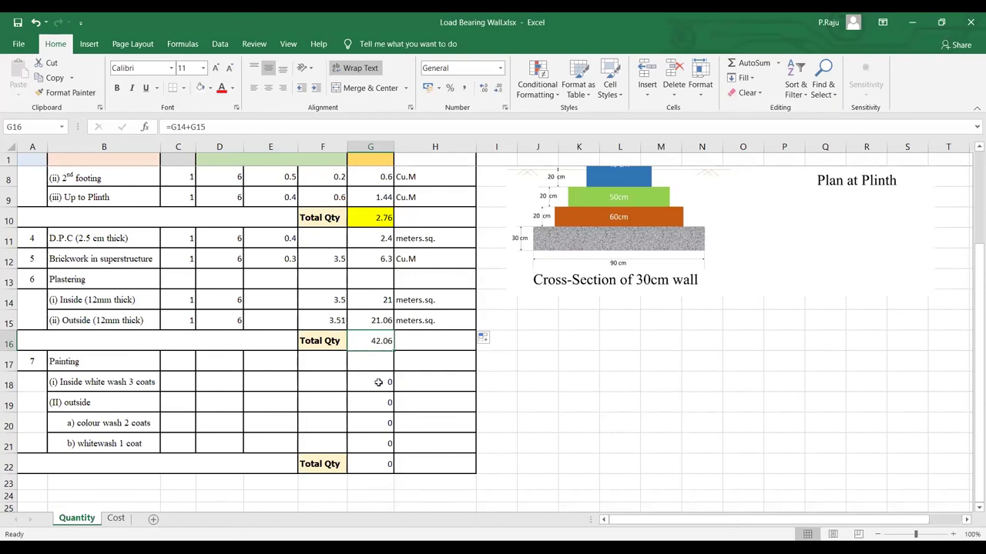
{"action": "left_click", "coordinate": [420, 322]}
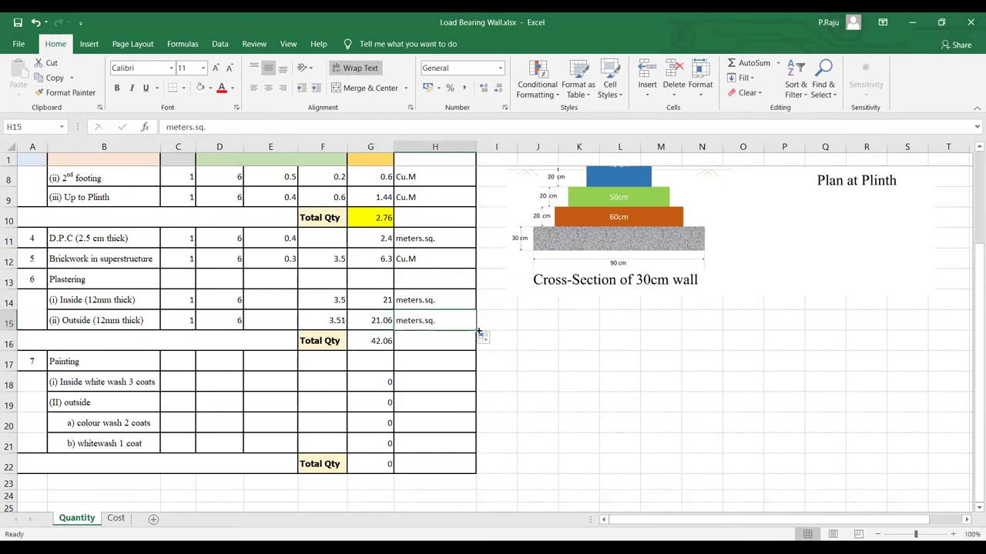
{"action": "left_click_drag", "start_coordinate": [473, 332], "coordinate": [473, 341]}
{"action": "left_click", "coordinate": [468, 203]}
{"action": "left_click_drag", "start_coordinate": [476, 208], "coordinate": [472, 220]}
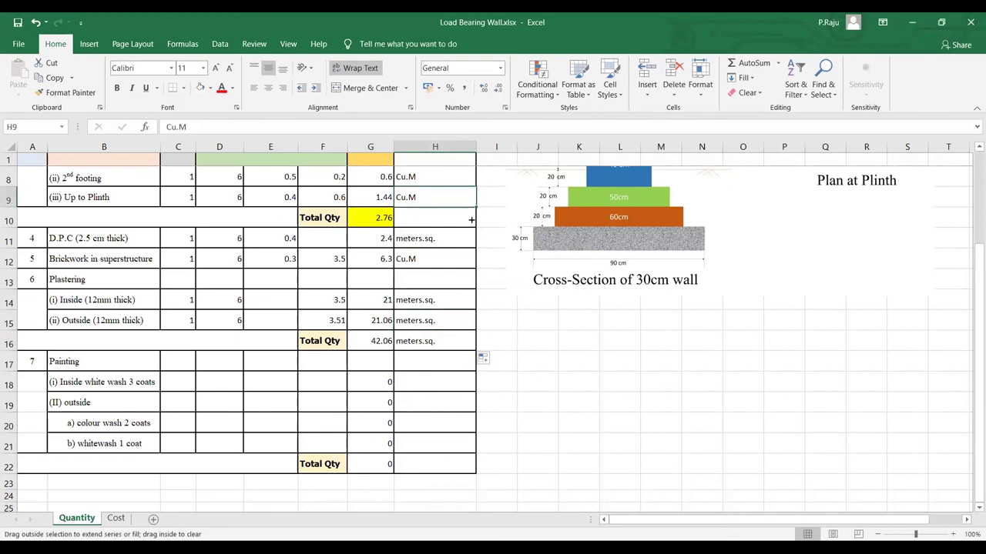
{"action": "left_click", "coordinate": [444, 263]}
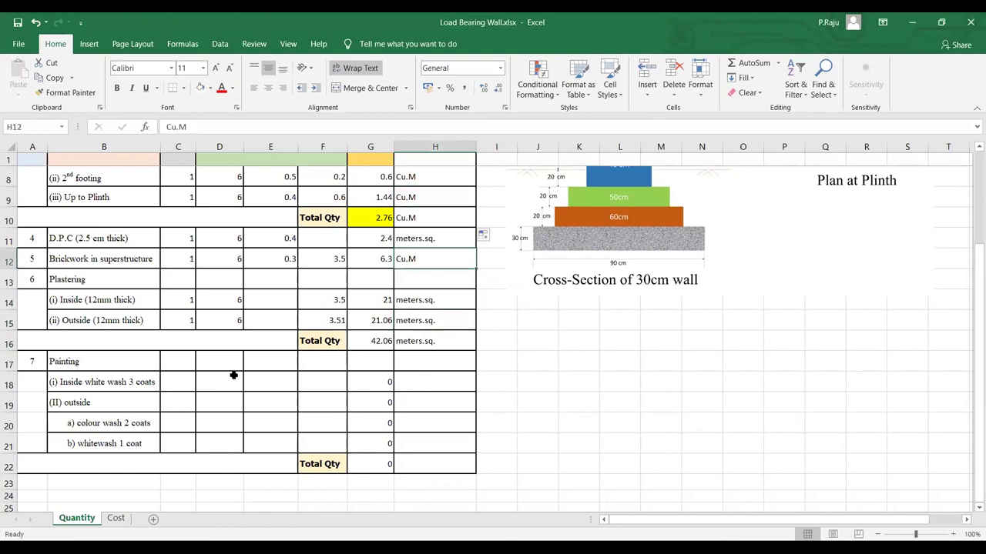
Enter 3 in C18 as the number for the inside white wash coats.
{"action": "scroll", "coordinate": [233, 375], "scroll_direction": "down", "scroll_amount": 2}
{"action": "scroll", "coordinate": [234, 374], "scroll_direction": "up", "scroll_amount": 2}
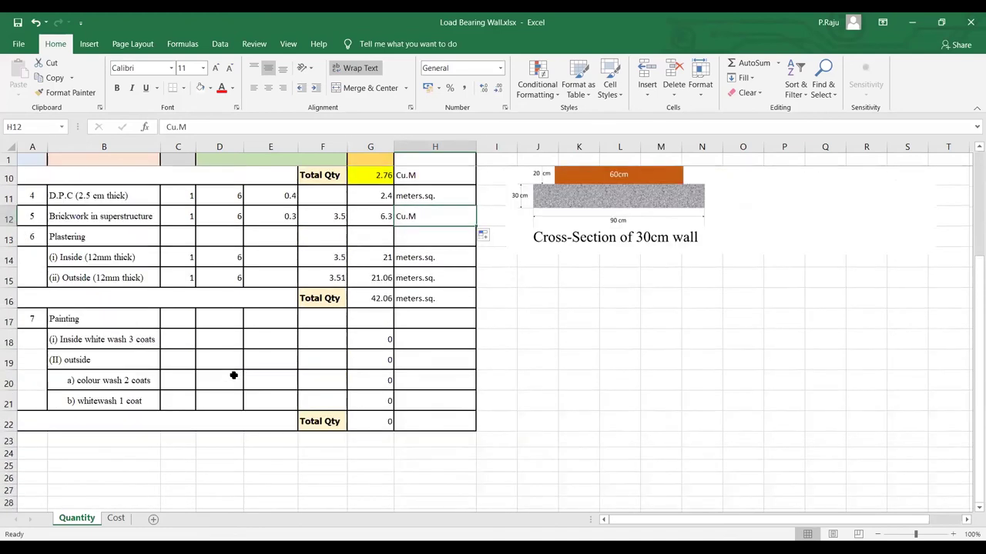
{"action": "left_click", "coordinate": [174, 385]}
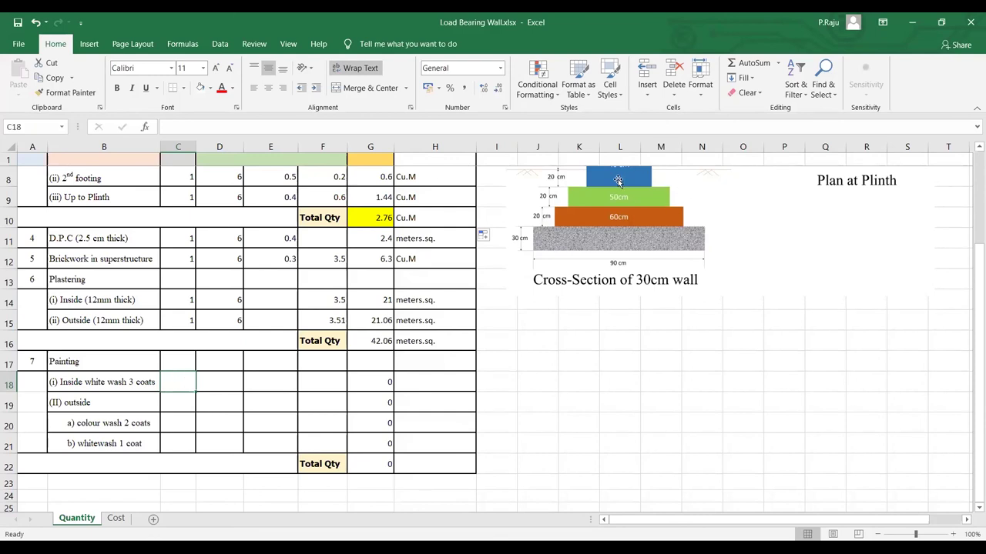
{"action": "left_click", "coordinate": [127, 381]}
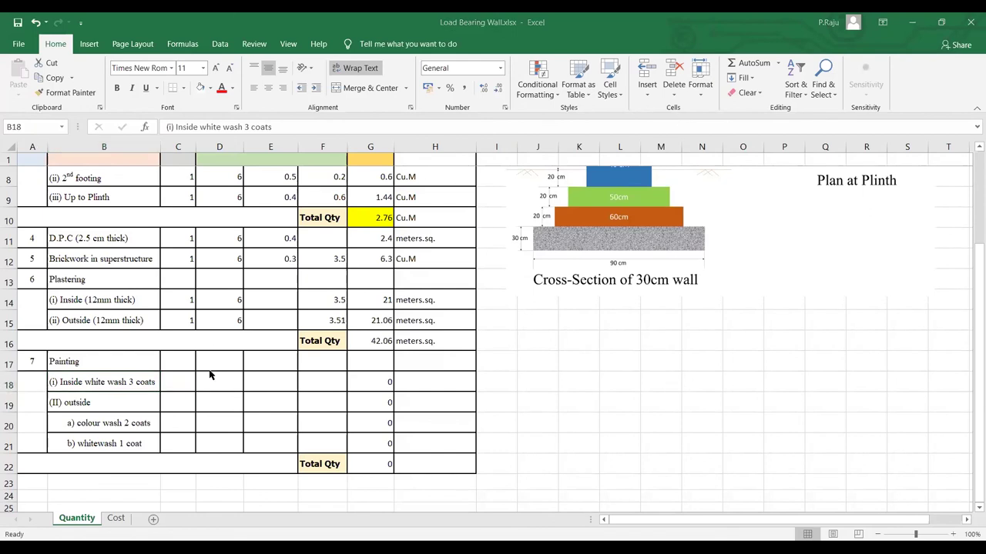
{"action": "left_click", "coordinate": [184, 379]}
{"action": "type", "text": "3"}
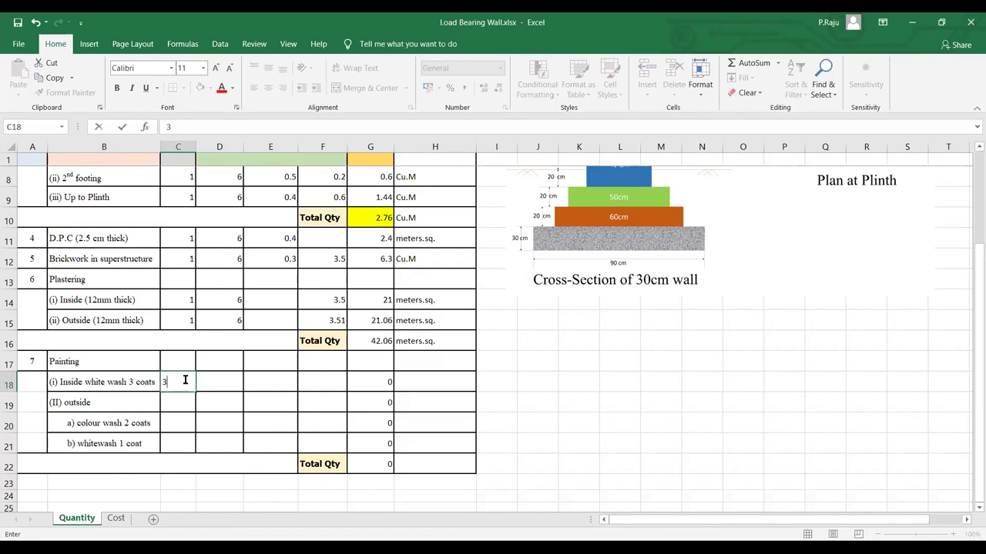
{"action": "left_click", "coordinate": [225, 382]}
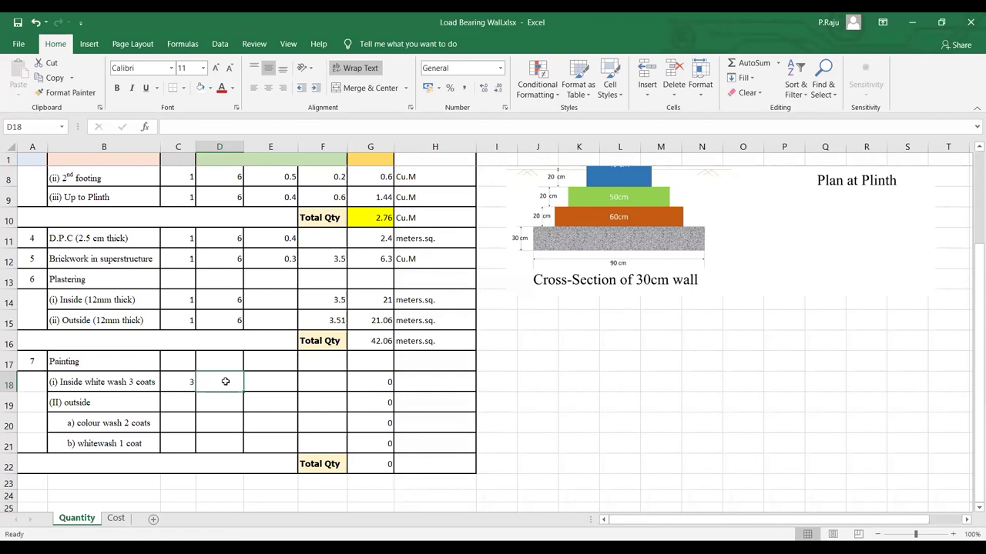
Check the inside plastering's length and height and enter 6 as the inside white wash length in D18.
{"action": "left_click", "coordinate": [232, 303]}
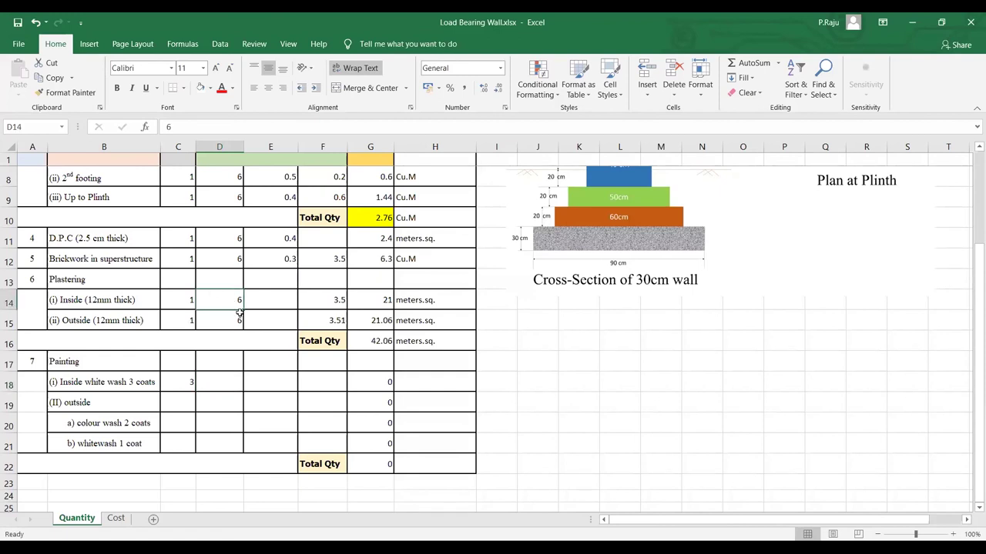
{"action": "left_click_drag", "start_coordinate": [240, 311], "coordinate": [334, 300]}
{"action": "left_click", "coordinate": [334, 300]}
{"action": "mouse_move", "coordinate": [223, 383]}
{"action": "left_mouse_down"}
{"action": "mouse_move", "coordinate": [316, 381]}
{"action": "mouse_move", "coordinate": [227, 380]}
{"action": "left_mouse_up"}
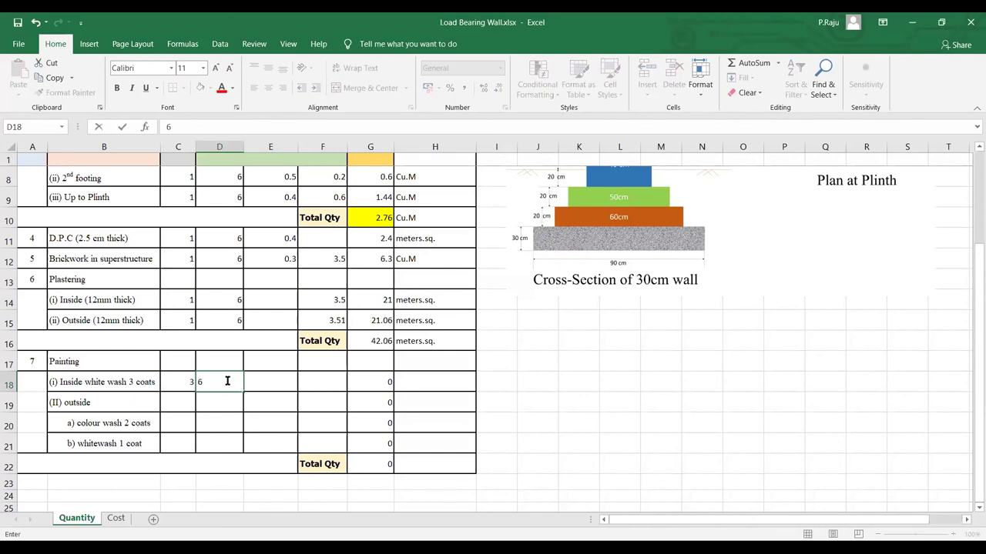
{"action": "left_click", "coordinate": [270, 379]}
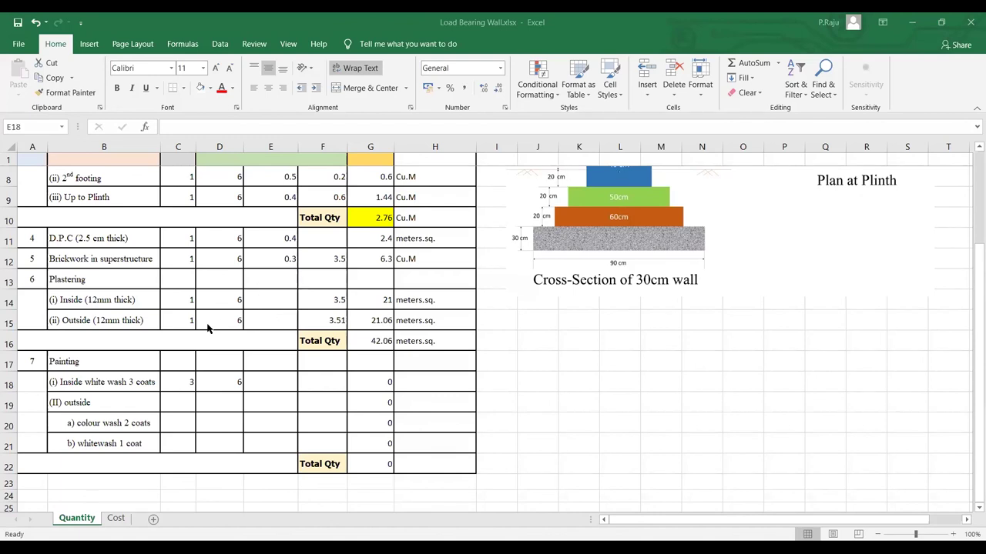
Set the outside plastering height in F15 to 3.6.
{"action": "left_click", "coordinate": [266, 320]}
{"action": "left_click", "coordinate": [344, 321]}
{"action": "double_click", "coordinate": [344, 321]}
{"action": "key", "text": "BackSpace"}
{"action": "key", "text": "BackSpace"}
{"action": "type", "text": "6"}
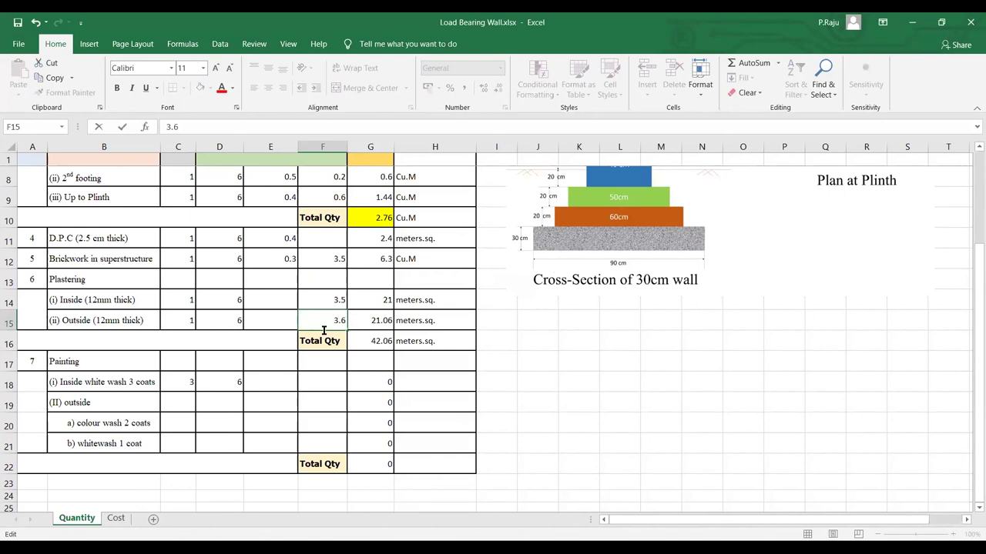
{"action": "key", "text": "Tab"}
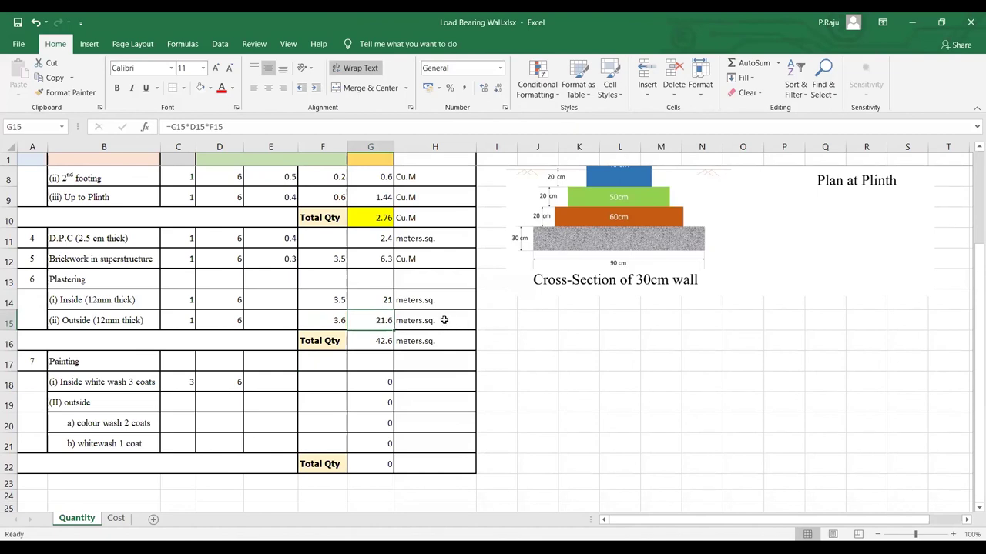
Enter 3.5 in F18 as the inside white wash height, matching the inside plastering height.
{"action": "left_click", "coordinate": [217, 383]}
{"action": "left_click", "coordinate": [183, 382]}
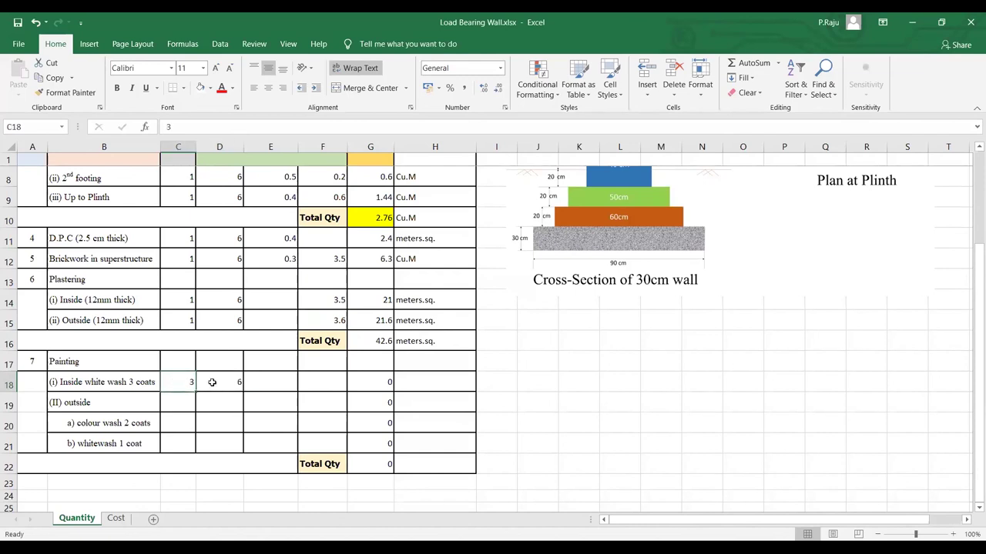
{"action": "left_click", "coordinate": [282, 382]}
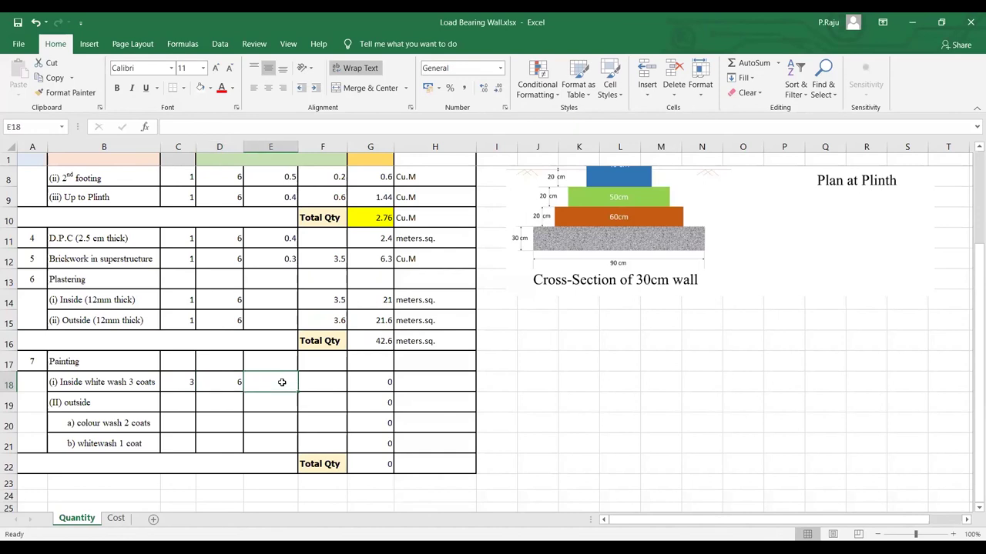
{"action": "left_click", "coordinate": [334, 382]}
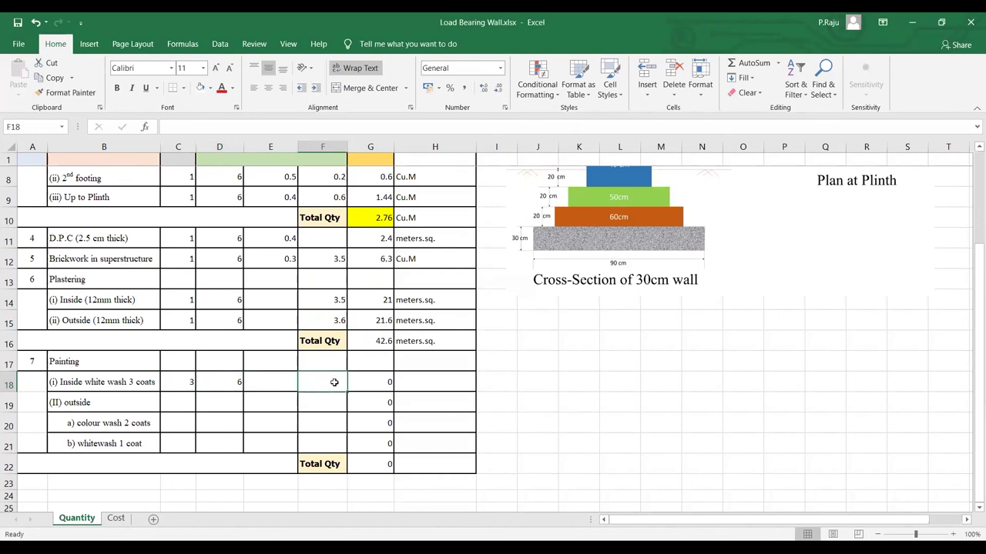
{"action": "left_click", "coordinate": [331, 301]}
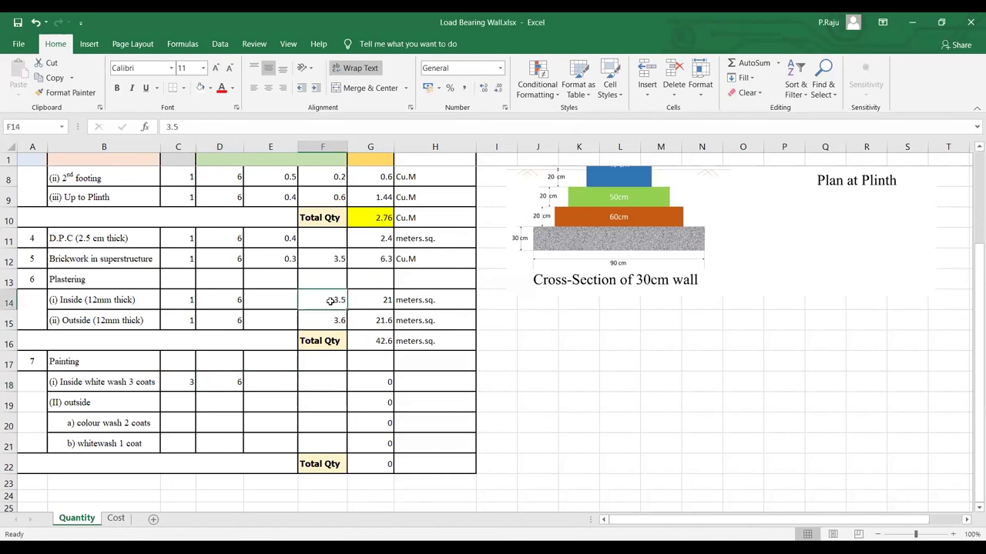
{"action": "left_click", "coordinate": [328, 384]}
{"action": "type", "text": "3.5"}
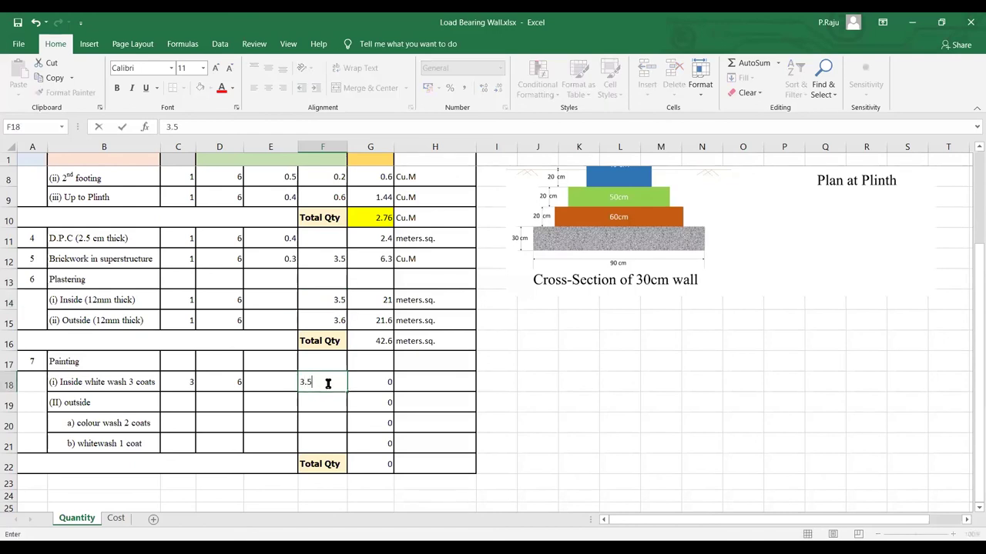
{"action": "key", "text": "Return"}
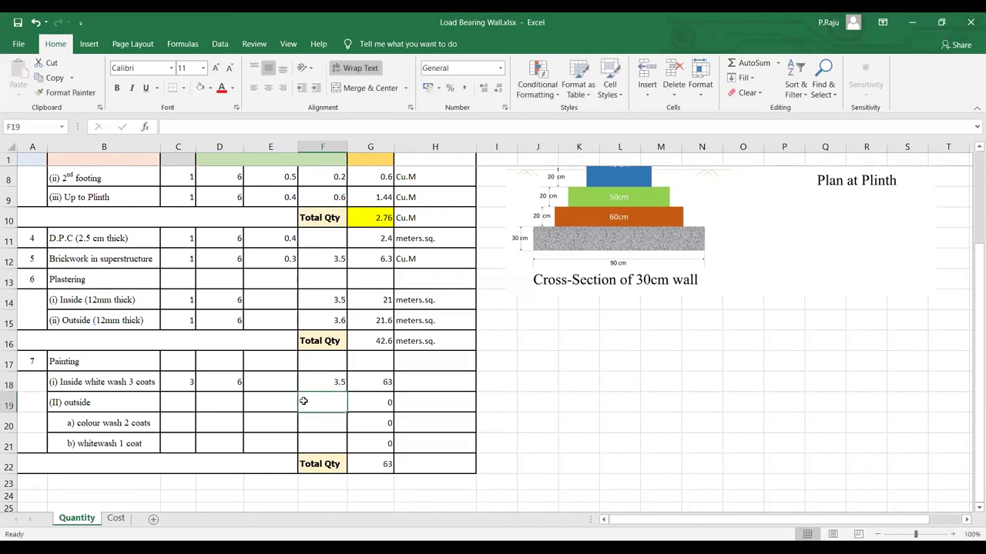
Compare the inside white wash quantity in G18 with the inside plastering quantity in G14, checking the numbers in C18 and C14.
{"action": "left_click", "coordinate": [387, 383]}
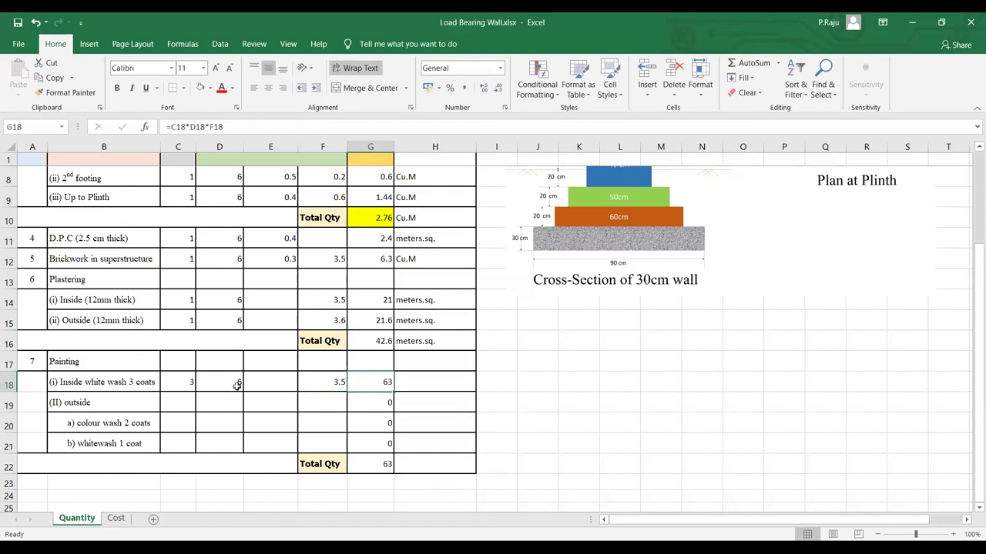
{"action": "left_click", "coordinate": [181, 385]}
{"action": "left_click", "coordinate": [380, 302]}
{"action": "left_click", "coordinate": [192, 300]}
{"action": "left_click", "coordinate": [380, 299]}
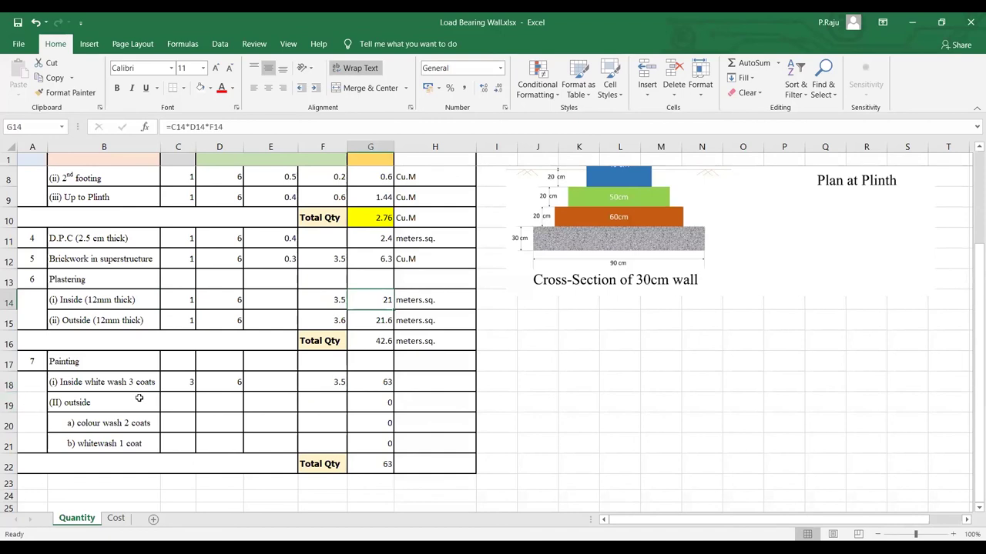
{"action": "left_click", "coordinate": [170, 381]}
{"action": "left_click", "coordinate": [128, 388]}
{"action": "left_click", "coordinate": [186, 384]}
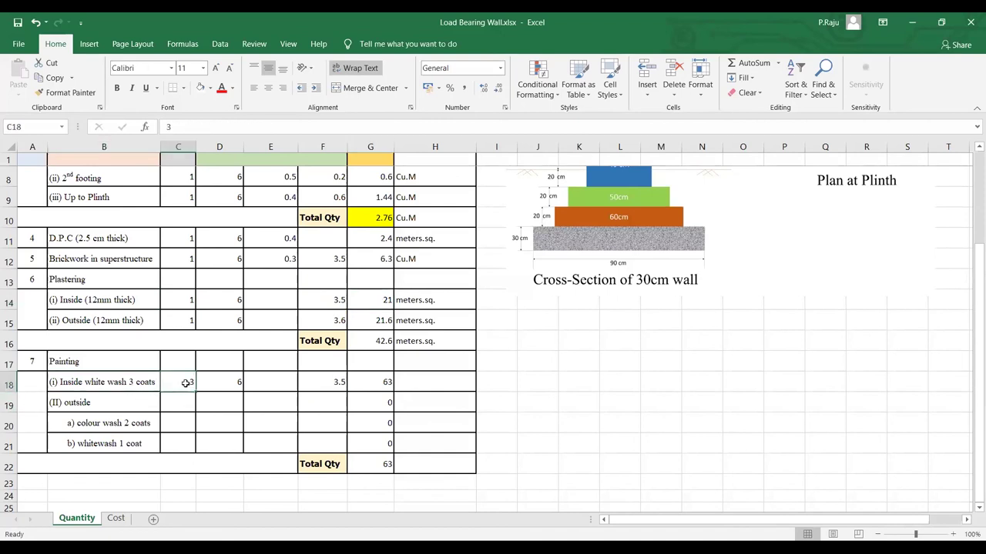
{"action": "left_click", "coordinate": [379, 385]}
Copy the unit meters.sq. from the plastering total in H16 to the inside white wash row in H18.
{"action": "left_click", "coordinate": [433, 339]}
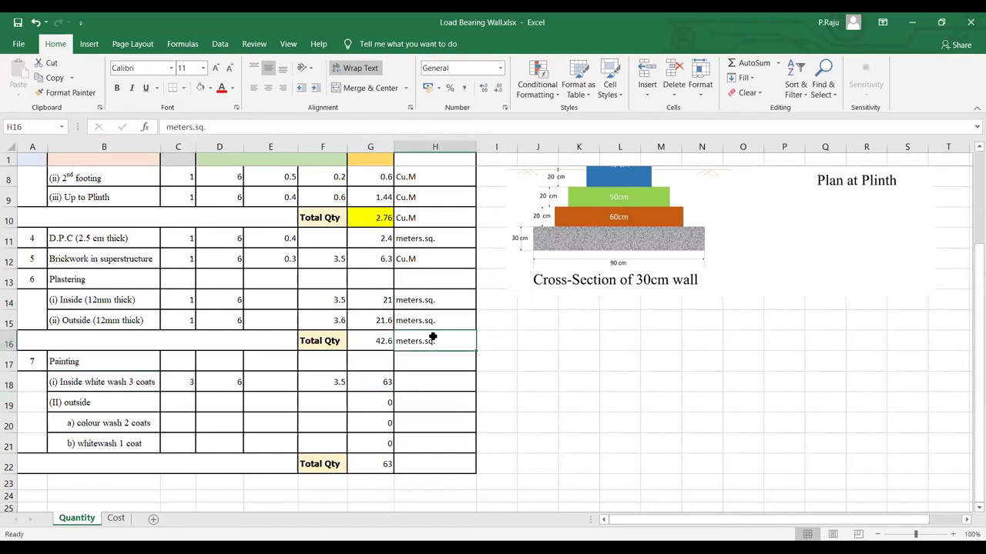
{"action": "key", "text": "ctrl+c"}
{"action": "left_click", "coordinate": [441, 381]}
{"action": "key", "text": "ctrl+v"}
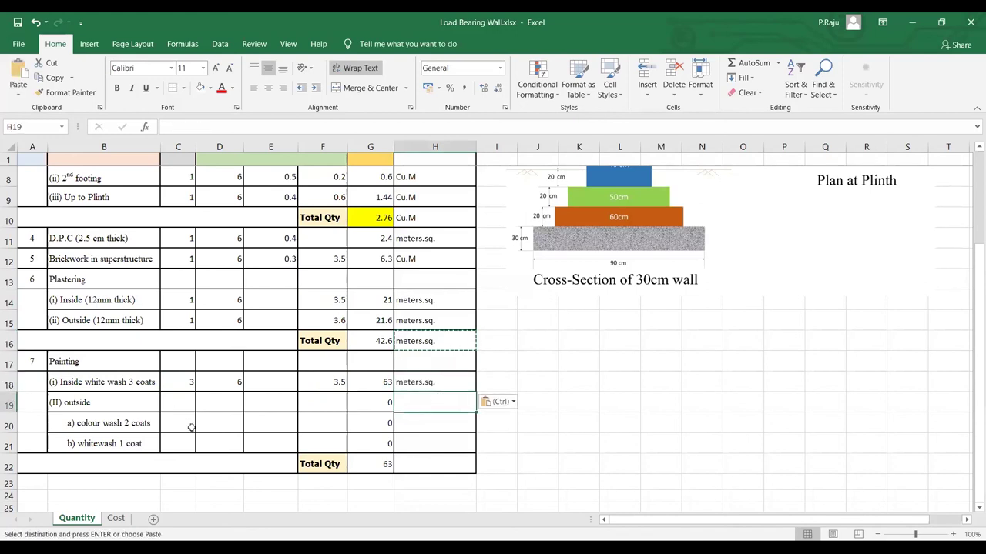
For the outside colour wash, enter 2 as the number in C20 and 6 as the length in D20.
{"action": "left_click", "coordinate": [178, 420]}
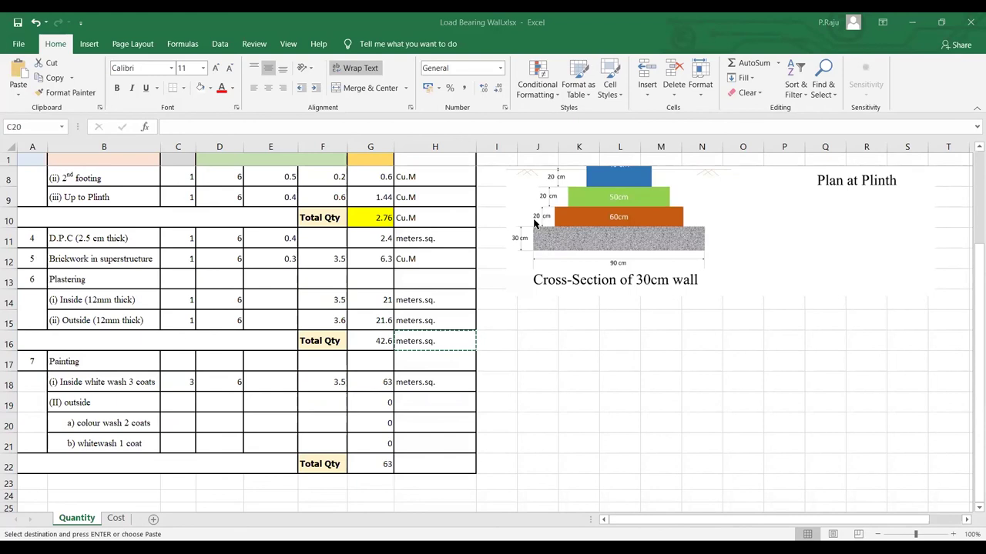
{"action": "left_click", "coordinate": [181, 420]}
{"action": "type", "text": "2"}
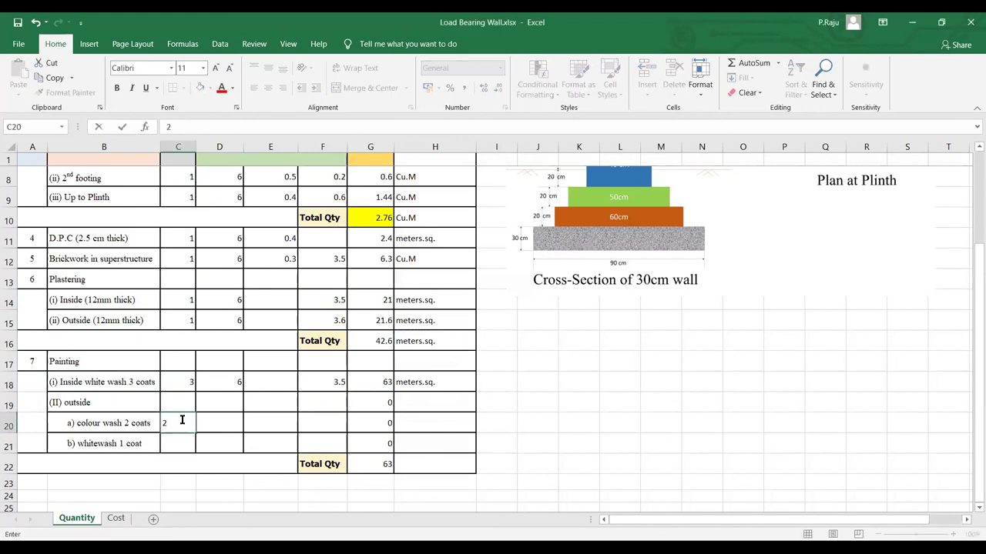
{"action": "left_click", "coordinate": [230, 426]}
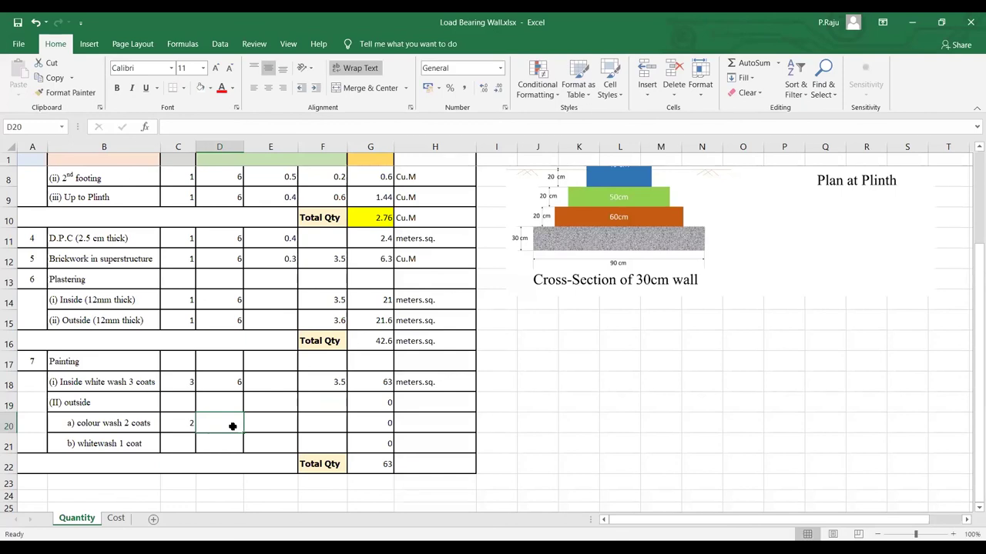
{"action": "type", "text": "6"}
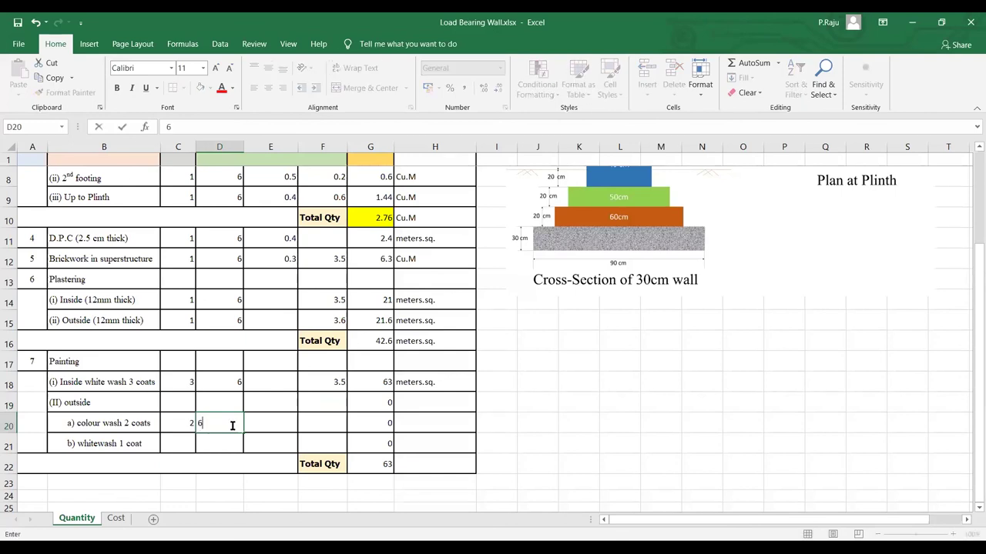
Check the wall heights in the cross-section drawing and enter 3.6 as the outside colour wash height in F20.
{"action": "left_click", "coordinate": [267, 428]}
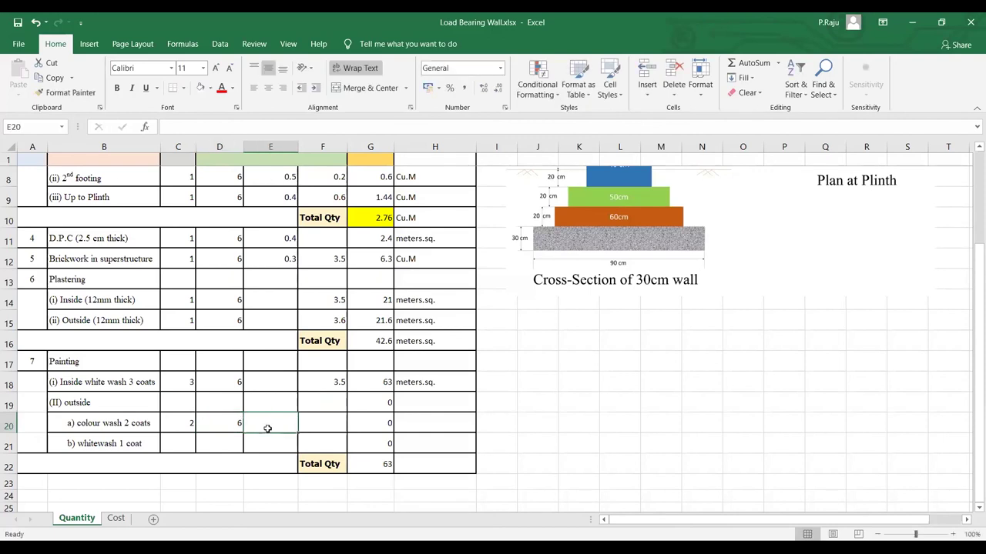
{"action": "left_click", "coordinate": [324, 427]}
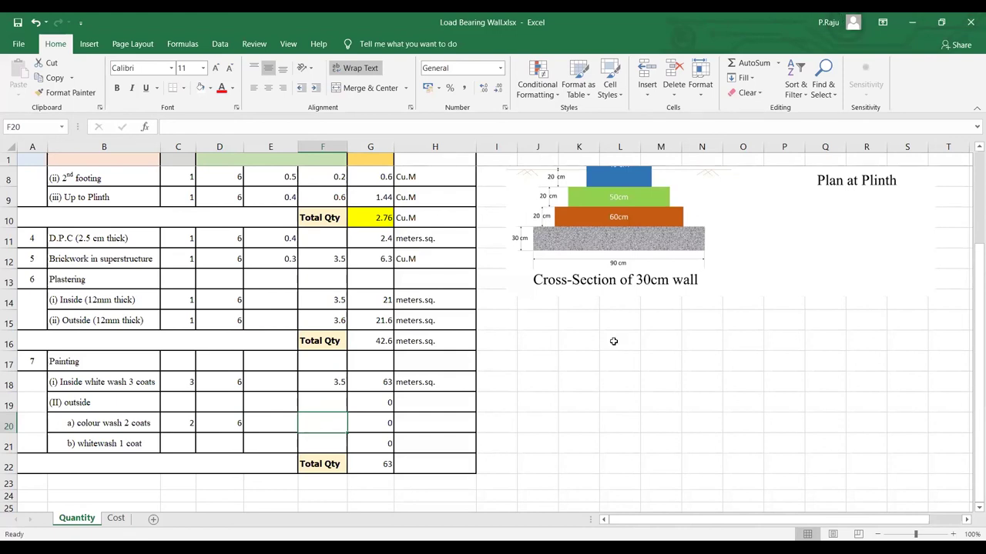
{"action": "scroll", "coordinate": [774, 326], "scroll_direction": "up", "scroll_amount": 2}
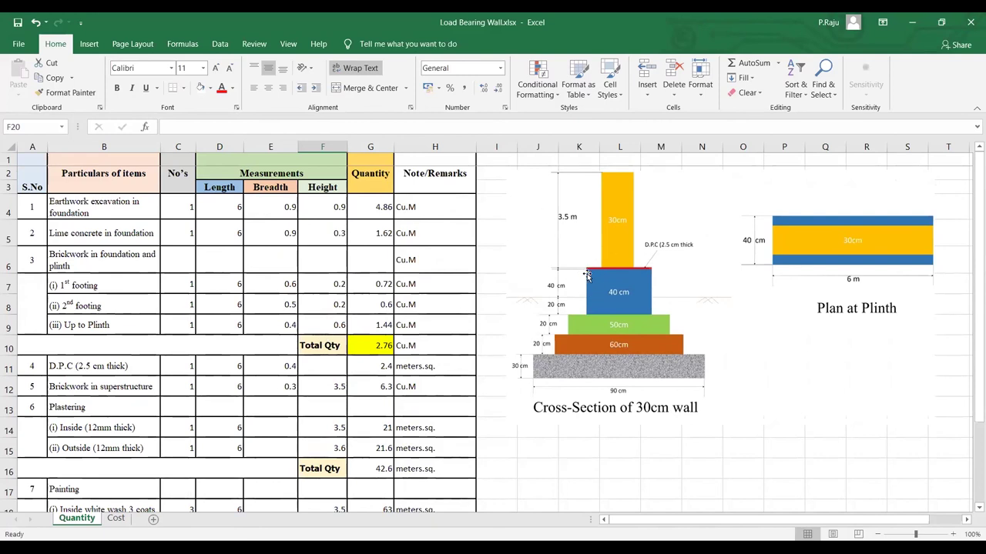
{"action": "scroll", "coordinate": [316, 428], "scroll_direction": "down", "scroll_amount": 5}
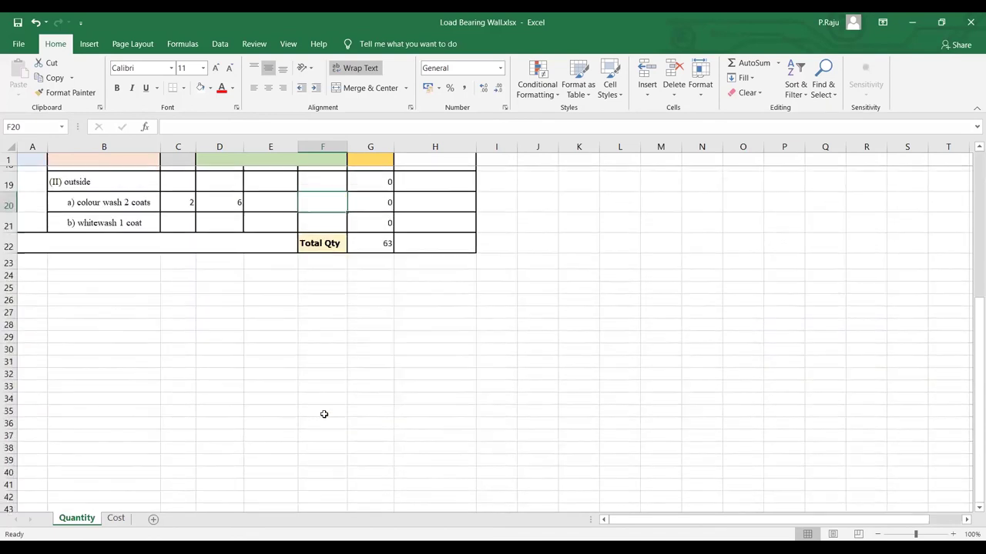
{"action": "scroll", "coordinate": [324, 414], "scroll_direction": "up", "scroll_amount": 4}
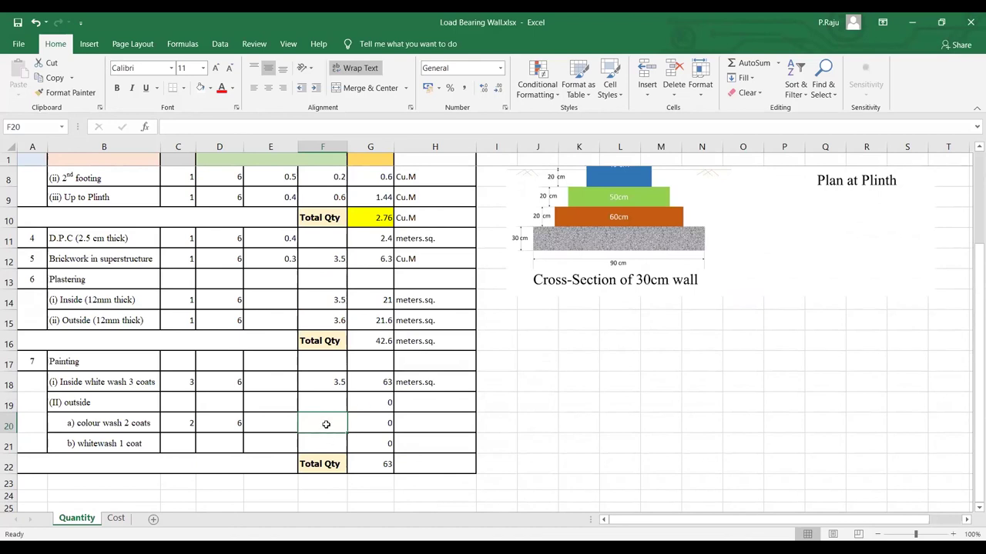
{"action": "type", "text": "3.6"}
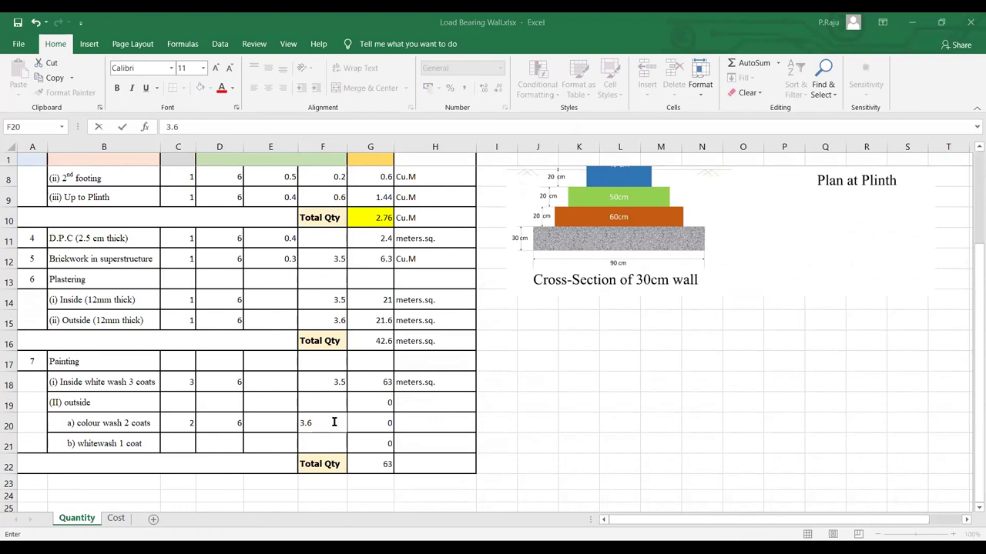
{"action": "left_click", "coordinate": [426, 416]}
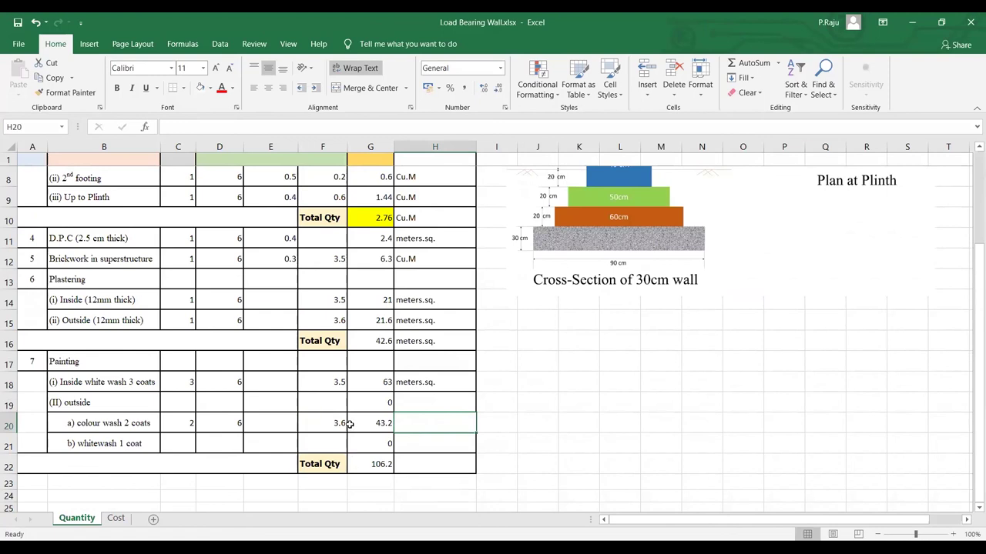
Clear the quantity formula from G19 in the outside painting heading row.
{"action": "left_click", "coordinate": [373, 404]}
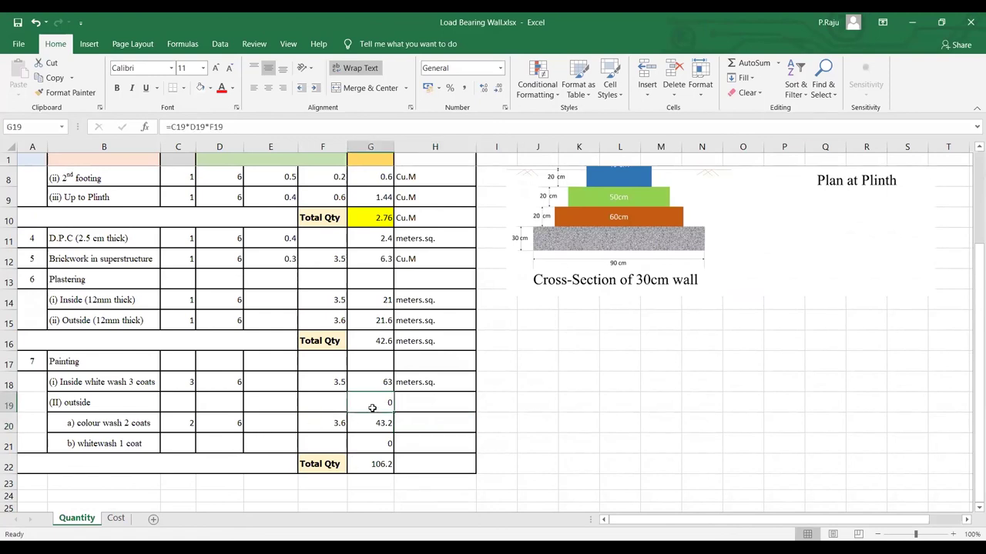
{"action": "key", "text": "Delete"}
{"action": "left_click", "coordinate": [428, 420]}
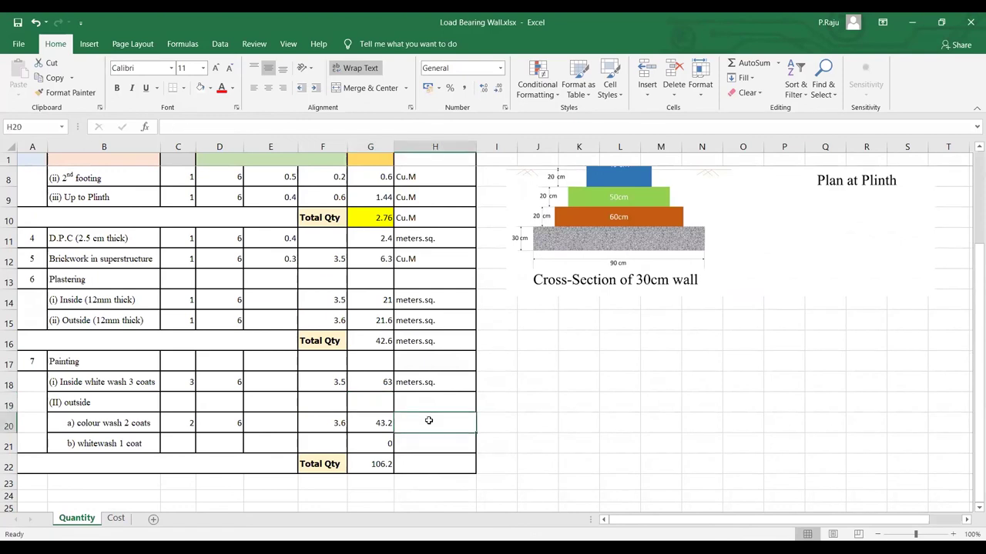
Fill the outside whitewash row 21 with number 1, length 6 and height 3.6.
{"action": "left_click", "coordinate": [184, 444]}
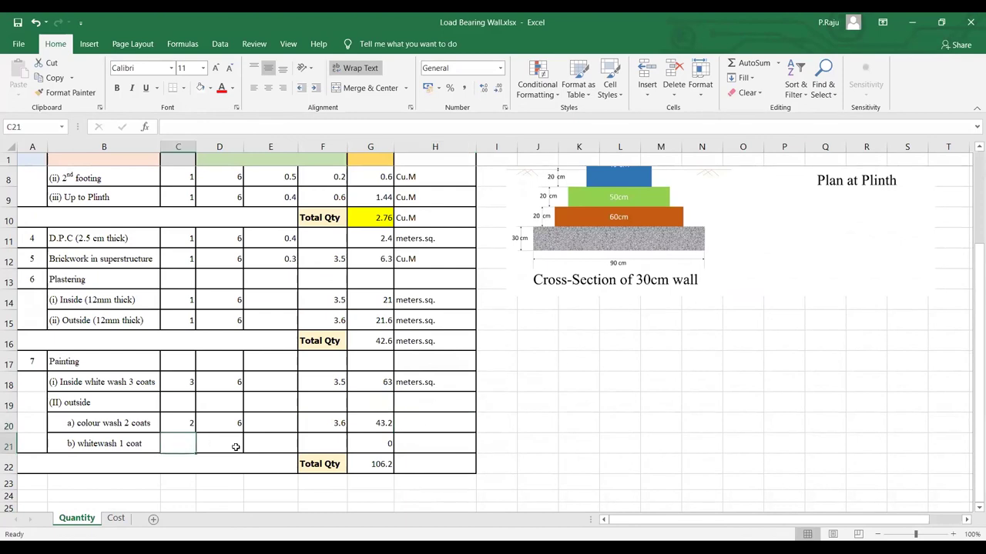
{"action": "type", "text": "1"}
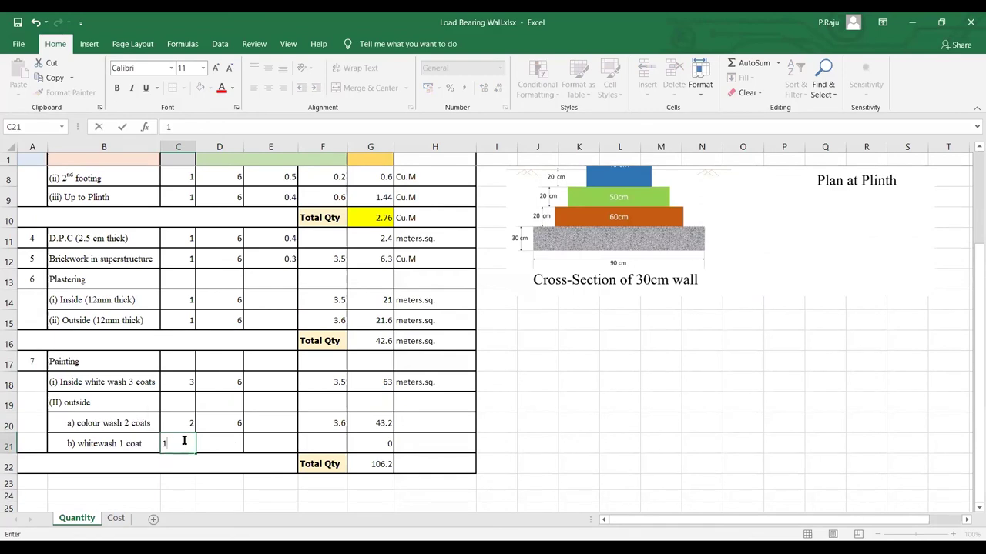
{"action": "left_click", "coordinate": [213, 450]}
{"action": "type", "text": "6"}
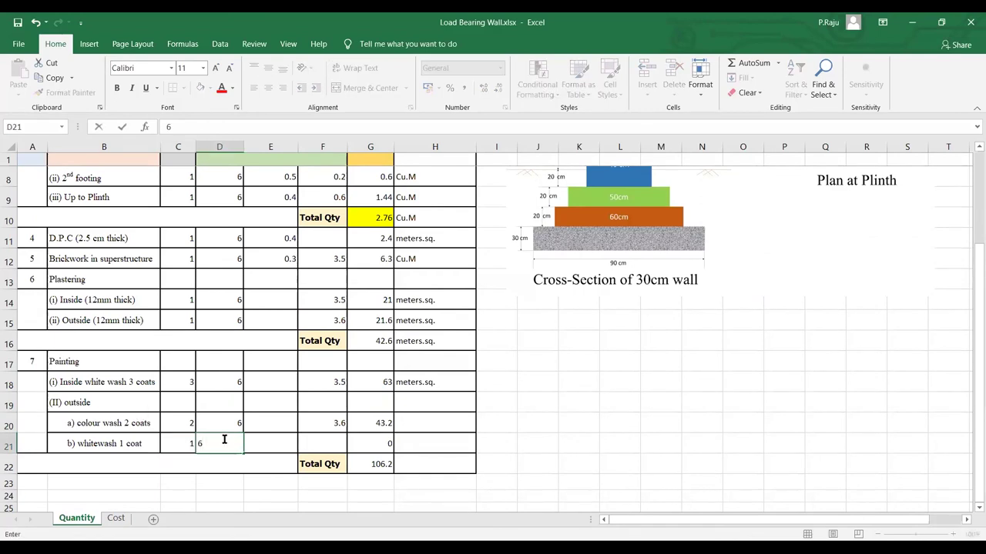
{"action": "left_click", "coordinate": [327, 441]}
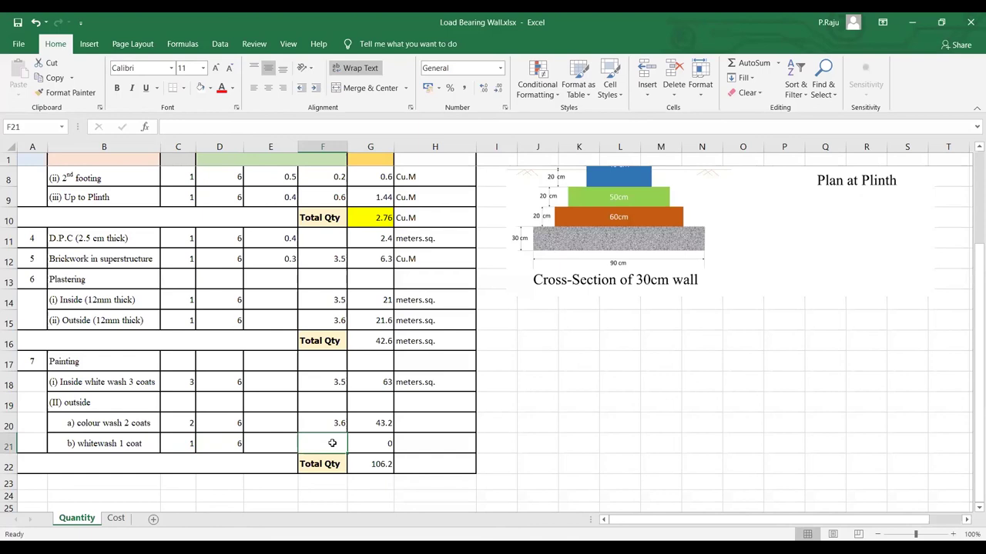
{"action": "type", "text": "3.6"}
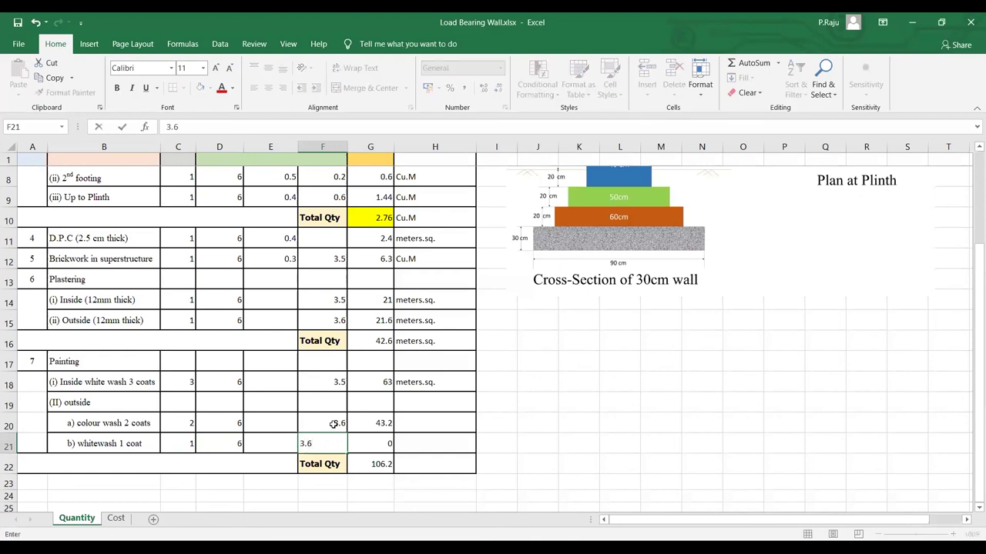
{"action": "left_click", "coordinate": [333, 425]}
Copy the unit meters.sq. from H18 to the colour wash row in H20 and fill it down to H21.
{"action": "left_click", "coordinate": [434, 383]}
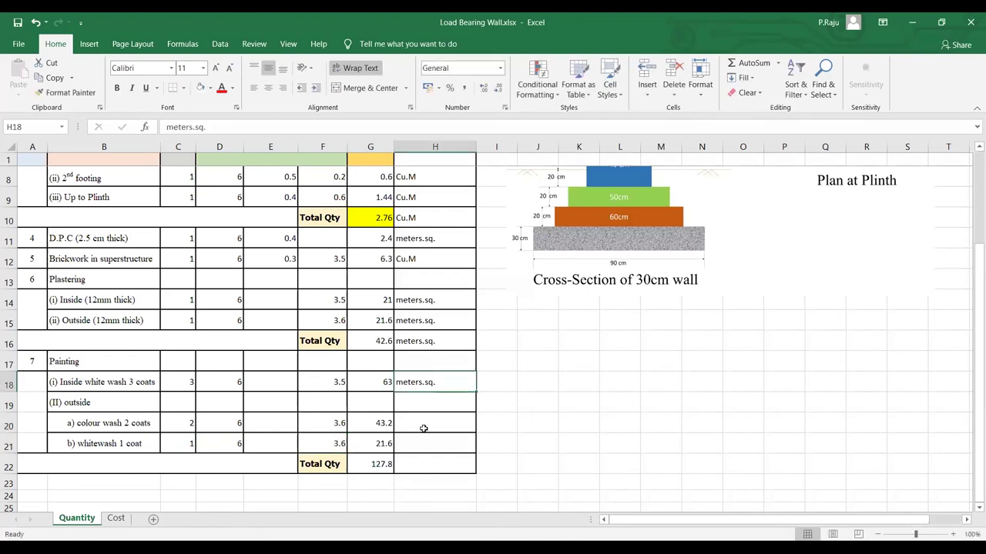
{"action": "key", "text": "ctrl+c"}
{"action": "left_click", "coordinate": [431, 428]}
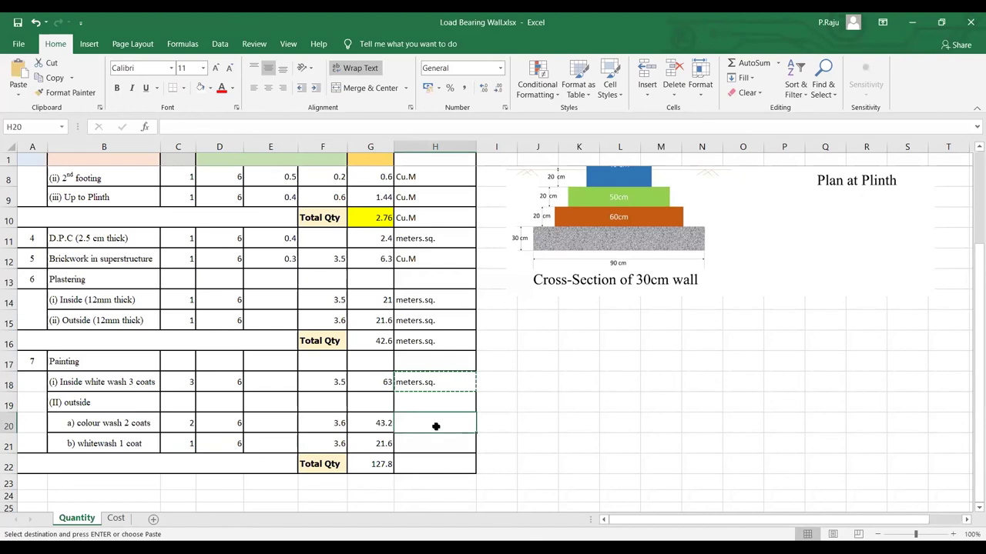
{"action": "key", "text": "ctrl+v"}
{"action": "left_click_drag", "start_coordinate": [474, 432], "coordinate": [469, 445]}
{"action": "left_click", "coordinate": [532, 404]}
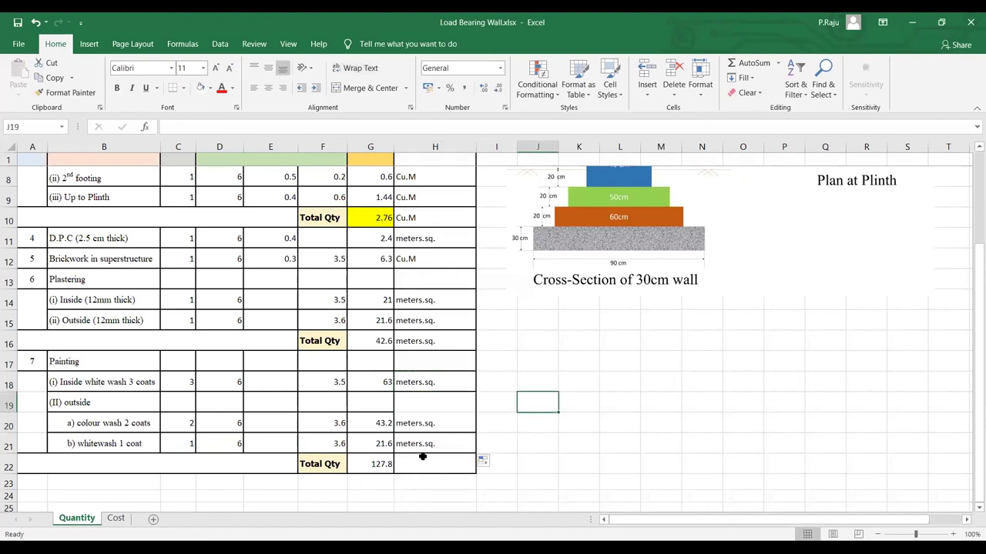
Fill the unit meters.sq. from H21 down to the painting total in H22 and review the outside painting items.
{"action": "left_click", "coordinate": [376, 466]}
{"action": "left_click", "coordinate": [418, 446]}
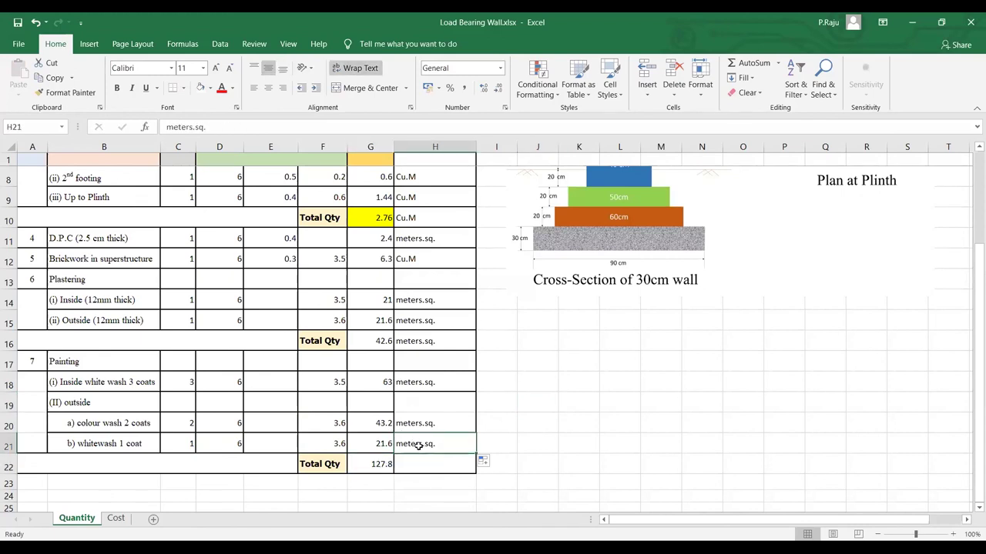
{"action": "left_click_drag", "start_coordinate": [478, 455], "coordinate": [472, 473]}
{"action": "left_click", "coordinate": [83, 449]}
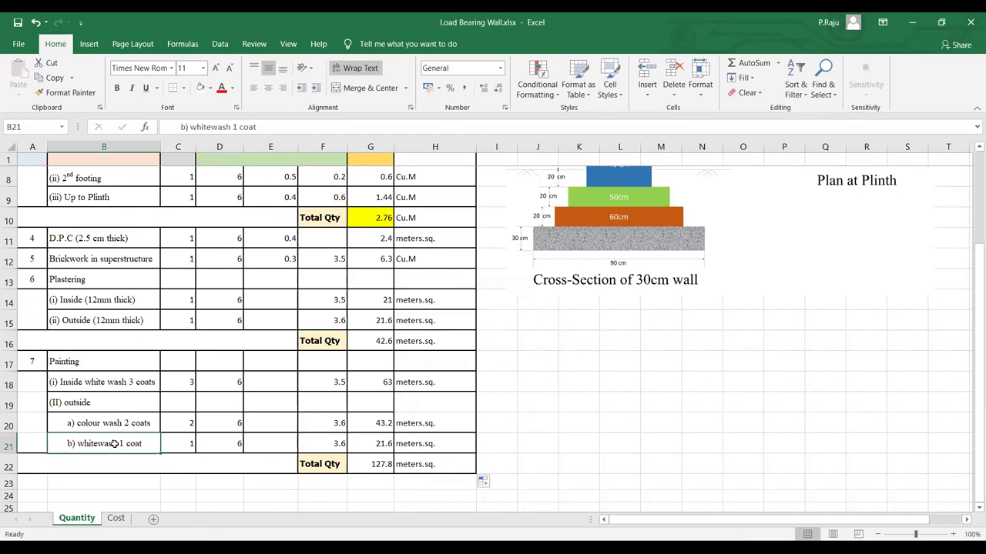
{"action": "left_click", "coordinate": [100, 422]}
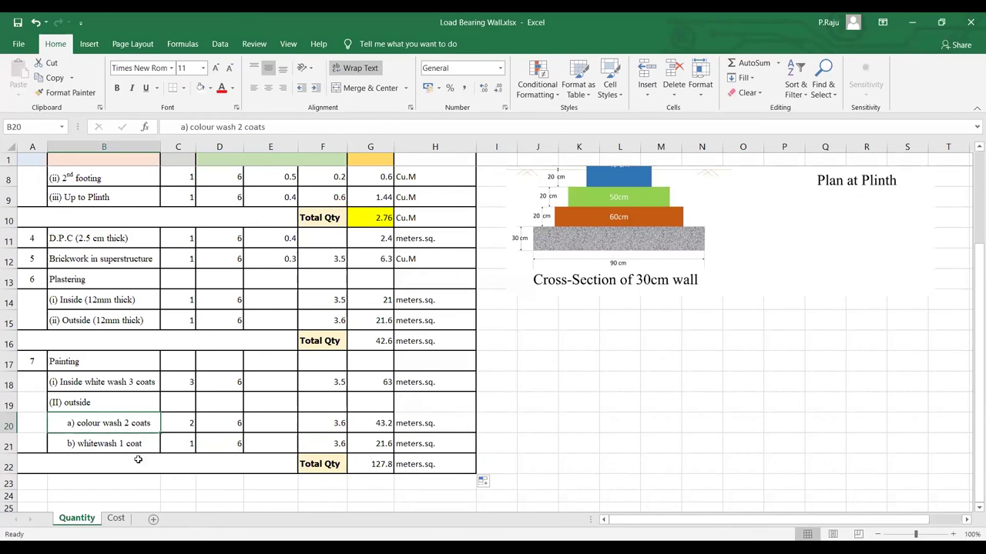
Review the full quantity table, from the outside whitewash item up to the earthwork rows, against the wall drawings.
{"action": "left_click", "coordinate": [115, 445]}
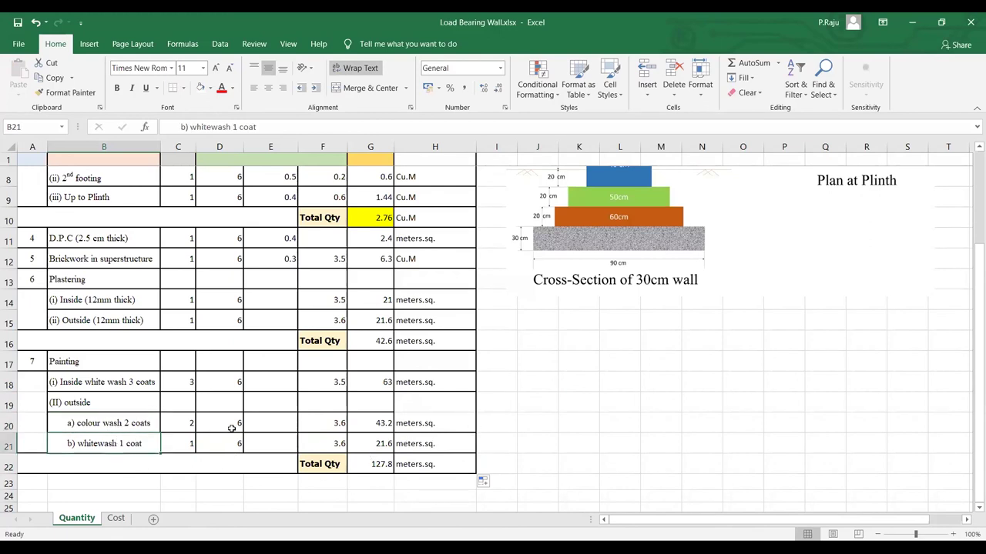
{"action": "scroll", "coordinate": [231, 428], "scroll_direction": "up", "scroll_amount": 2}
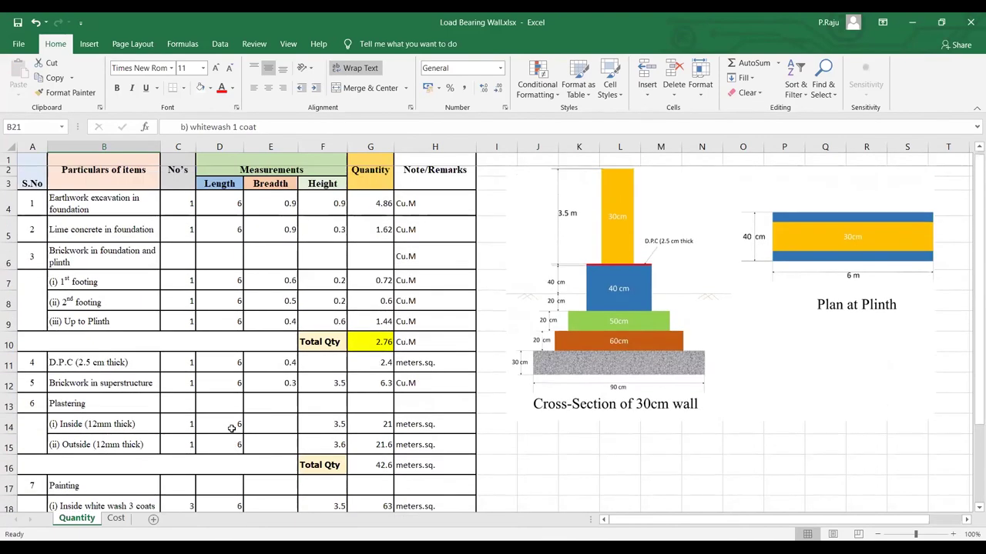
{"action": "scroll", "coordinate": [319, 337], "scroll_direction": "down", "scroll_amount": 2}
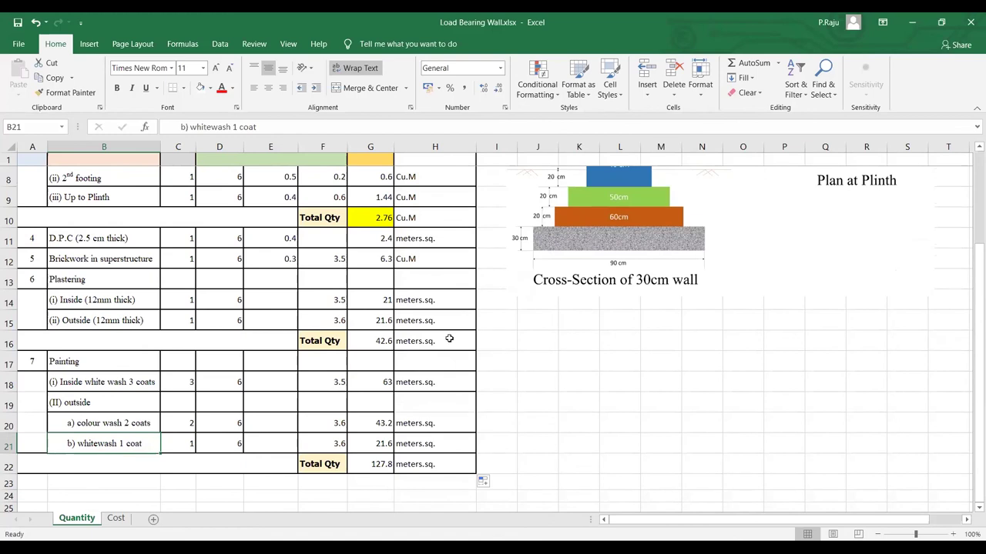
{"action": "scroll", "coordinate": [448, 339], "scroll_direction": "up", "scroll_amount": 1}
{"action": "scroll", "coordinate": [448, 339], "scroll_direction": "down", "scroll_amount": 1}
{"action": "scroll", "coordinate": [344, 387], "scroll_direction": "down", "scroll_amount": 2}
{"action": "scroll", "coordinate": [344, 388], "scroll_direction": "up", "scroll_amount": 4}
Examine the blank breadth cells of the plastering and painting items in column E, along with the inside plastering item.
{"action": "left_click", "coordinate": [277, 422]}
{"action": "left_click", "coordinate": [266, 451]}
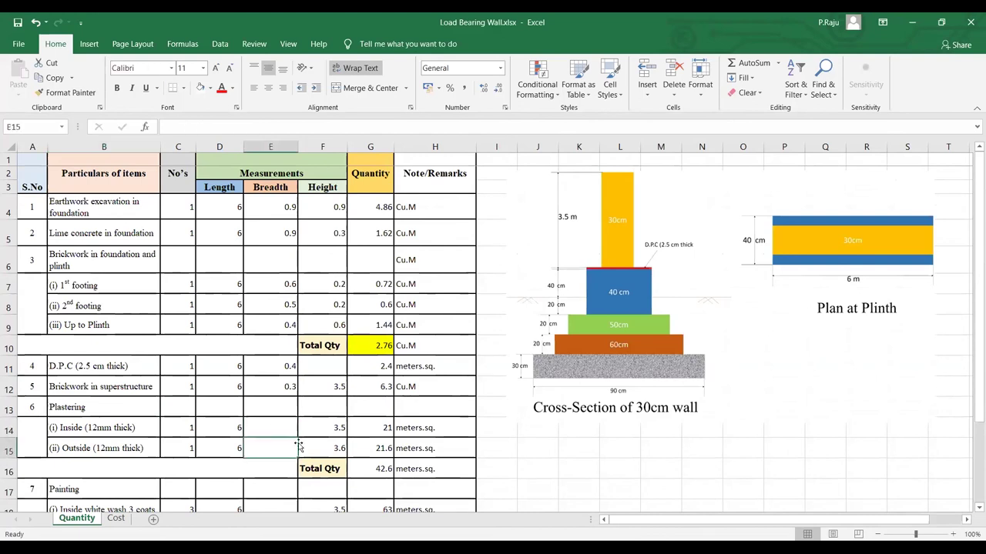
{"action": "scroll", "coordinate": [275, 439], "scroll_direction": "down", "scroll_amount": 2}
{"action": "left_click", "coordinate": [274, 303]}
{"action": "left_click", "coordinate": [273, 316]}
{"action": "left_click", "coordinate": [277, 306]}
{"action": "left_click", "coordinate": [275, 319]}
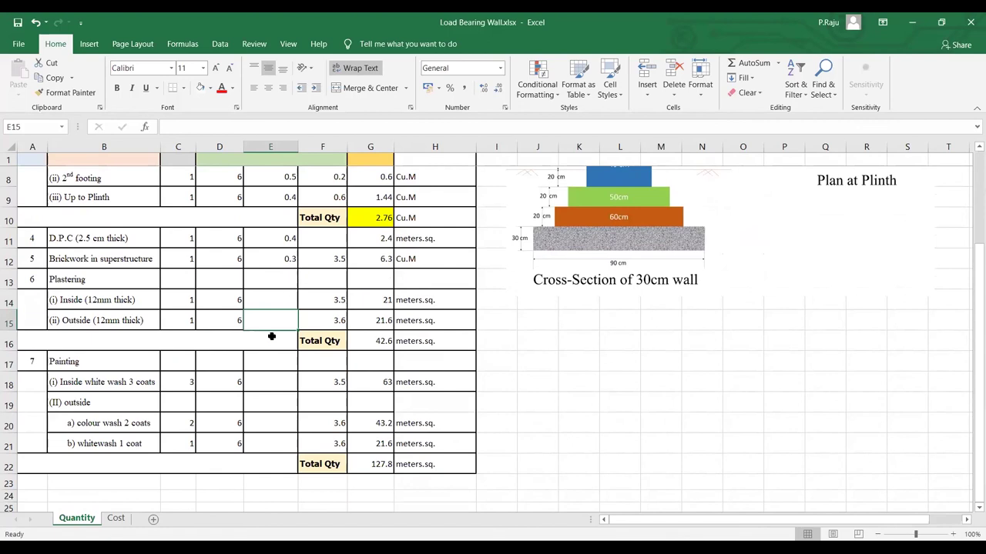
{"action": "left_click", "coordinate": [270, 389]}
{"action": "left_click", "coordinate": [264, 425]}
{"action": "left_click", "coordinate": [267, 442]}
{"action": "left_click", "coordinate": [269, 385]}
{"action": "left_click", "coordinate": [269, 428]}
{"action": "left_click", "coordinate": [270, 448]}
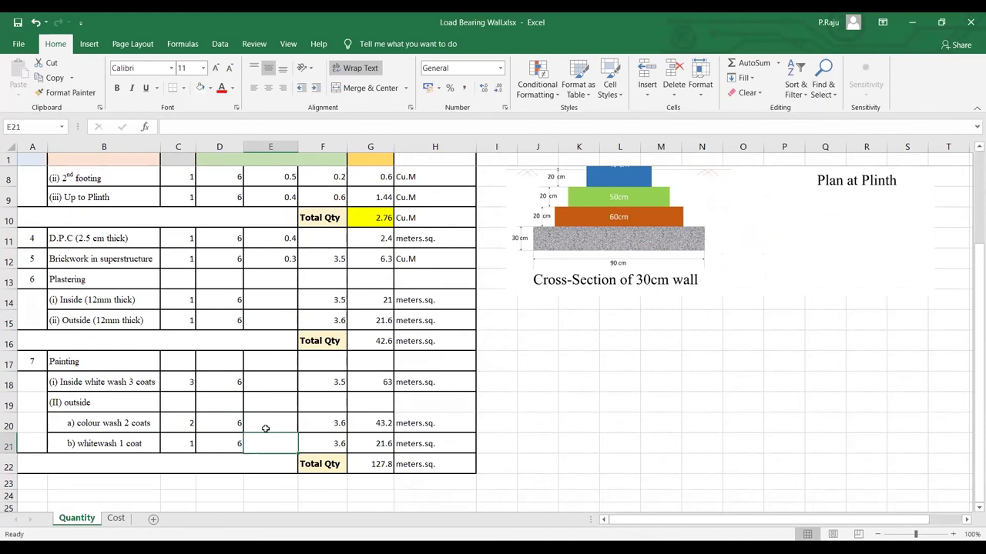
{"action": "left_click", "coordinate": [120, 305]}
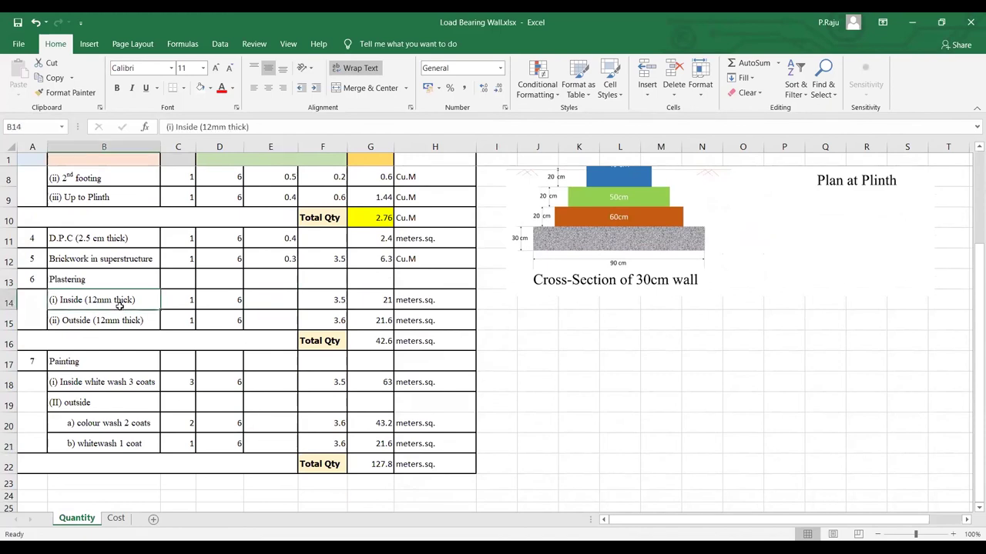
{"action": "scroll", "coordinate": [235, 428], "scroll_direction": "up", "scroll_amount": 2}
{"action": "scroll", "coordinate": [238, 423], "scroll_direction": "down", "scroll_amount": 4}
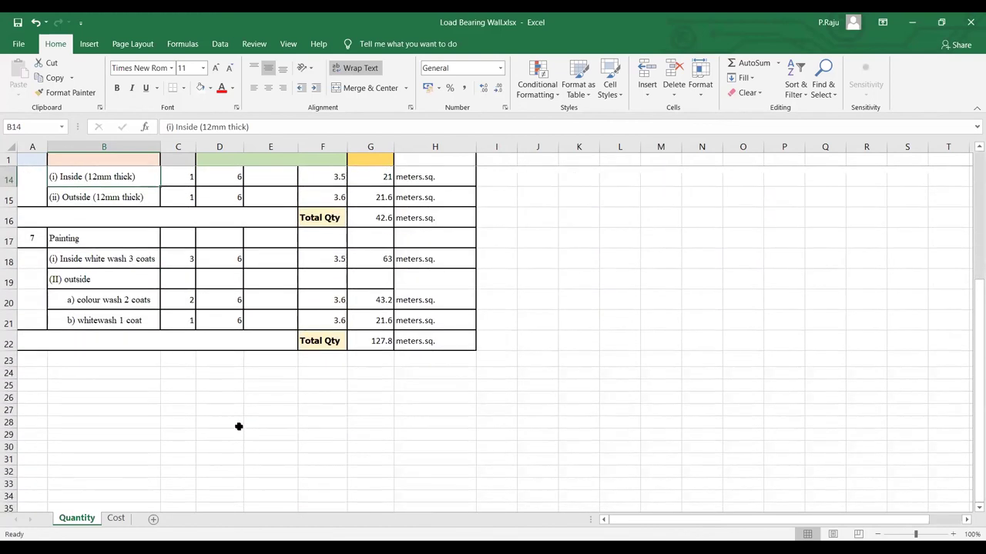
{"action": "scroll", "coordinate": [239, 426], "scroll_direction": "up", "scroll_amount": 4}
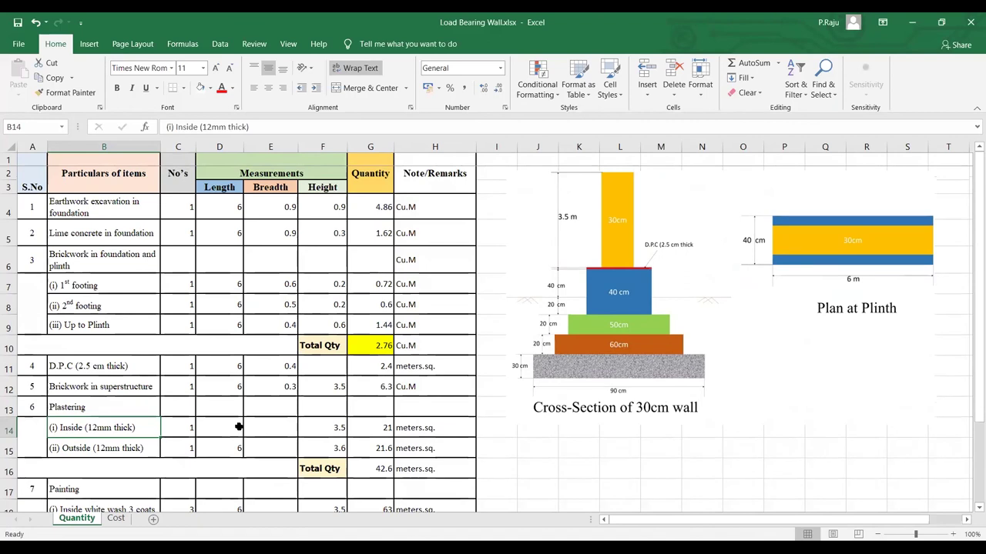
Compare the earthwork quantity in C4 of the Cost sheet with its source cell G4 on the Quantity sheet.
{"action": "left_click", "coordinate": [115, 518]}
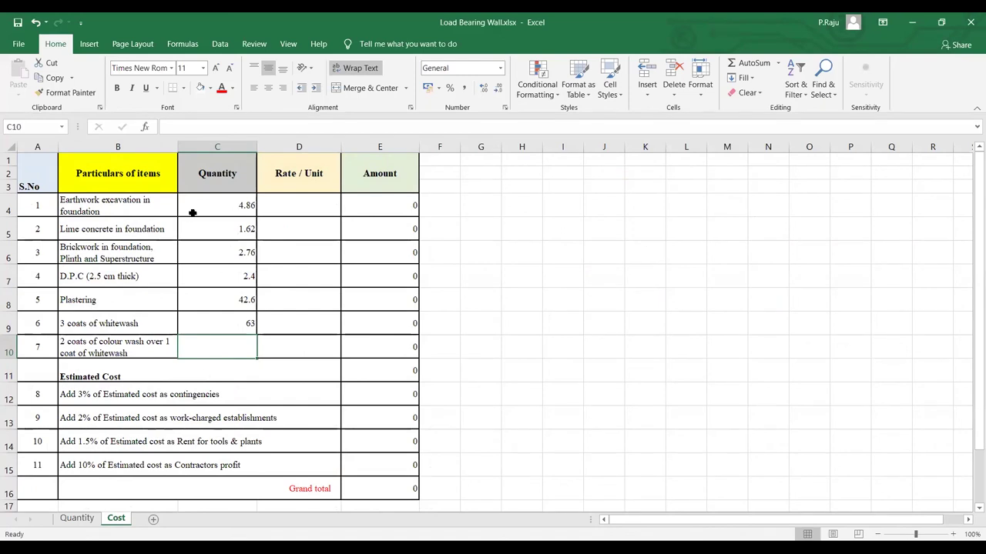
{"action": "left_click", "coordinate": [218, 204]}
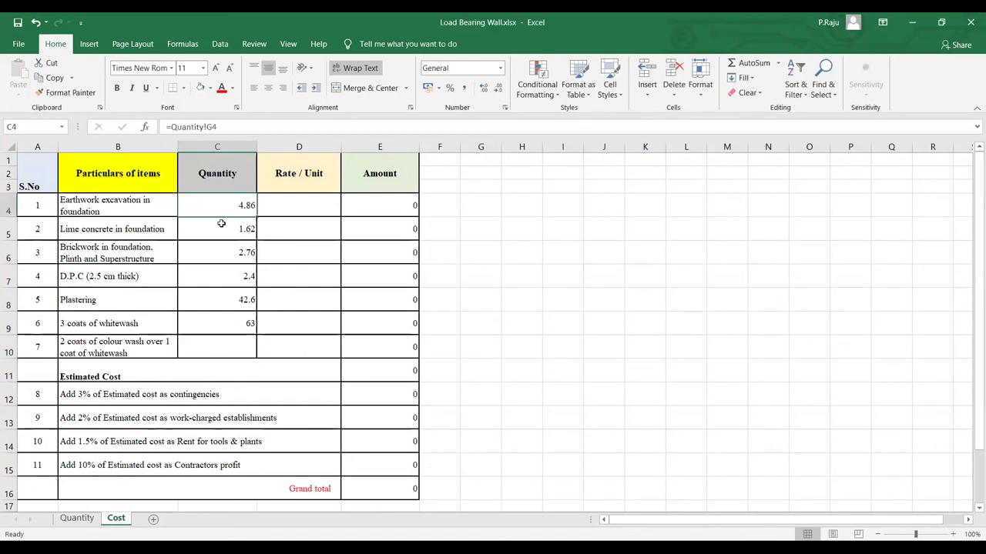
{"action": "left_click", "coordinate": [77, 519]}
{"action": "left_click", "coordinate": [380, 204]}
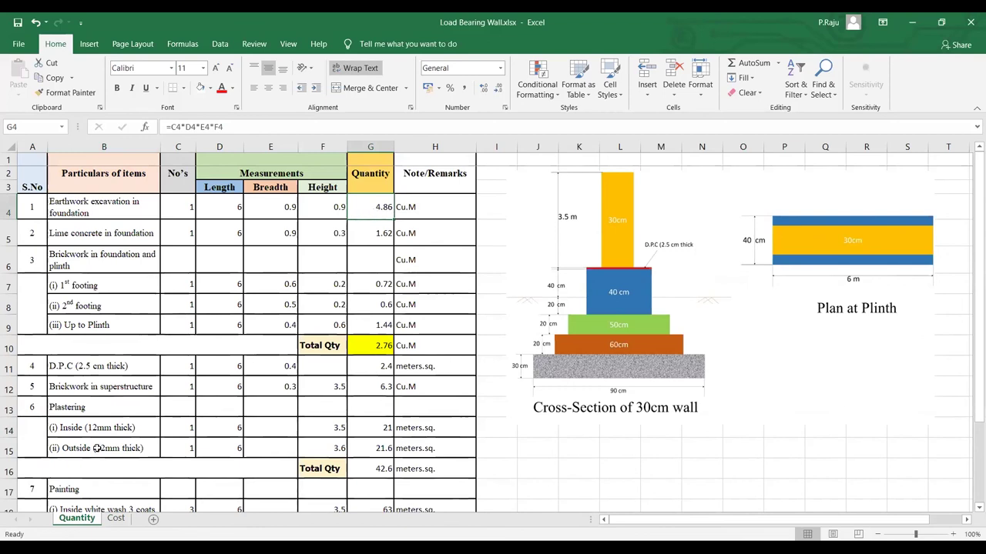
{"action": "left_click", "coordinate": [117, 520]}
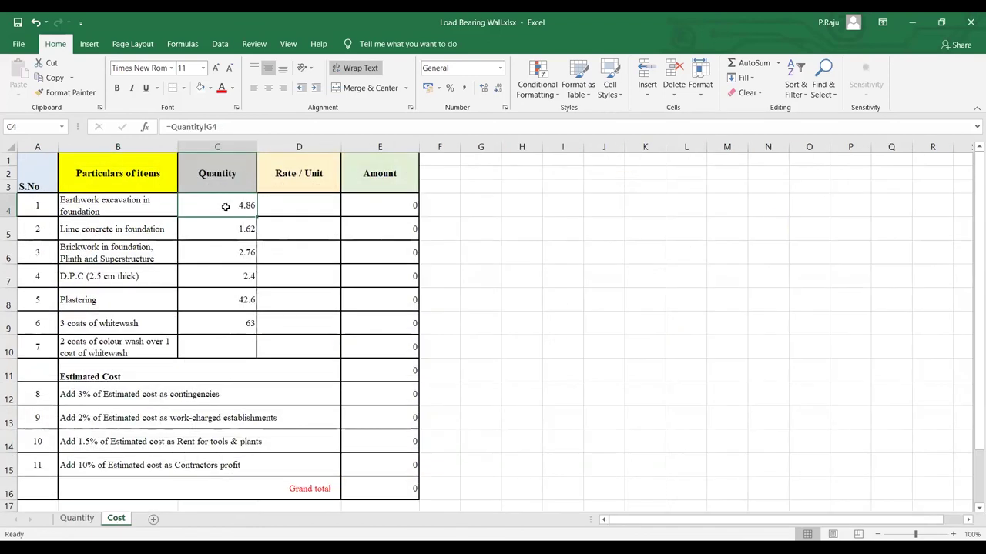
Enter the rates 1000 for earthwork excavation in D4 and 2500 for lime concrete in D5 on the Cost sheet.
{"action": "left_click", "coordinate": [310, 202]}
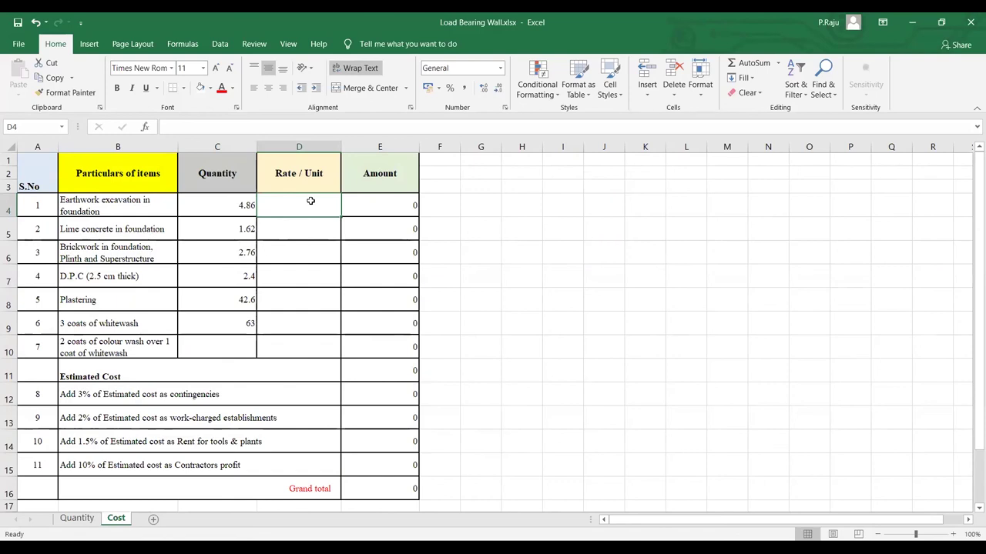
{"action": "type", "text": "1000"}
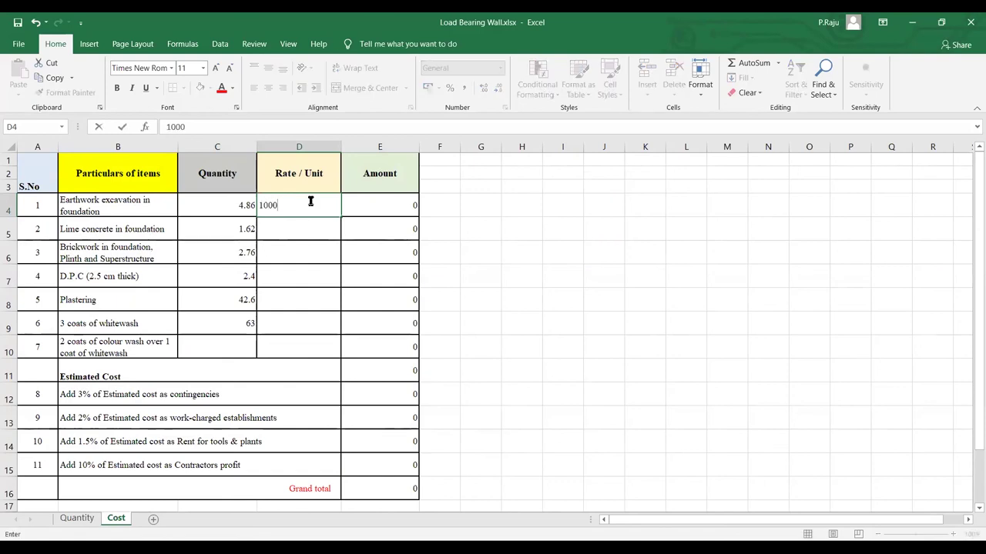
{"action": "key", "text": "Return"}
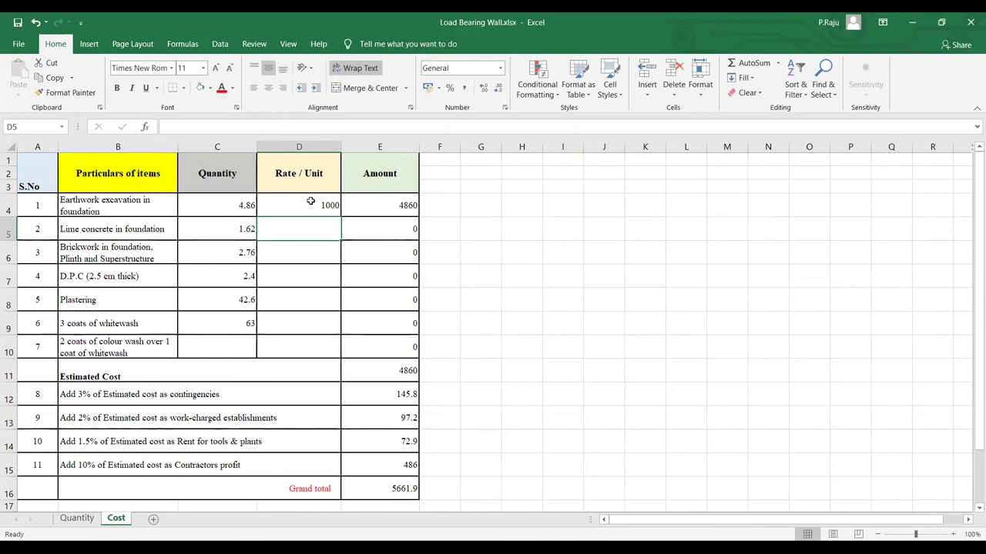
{"action": "type", "text": "2500"}
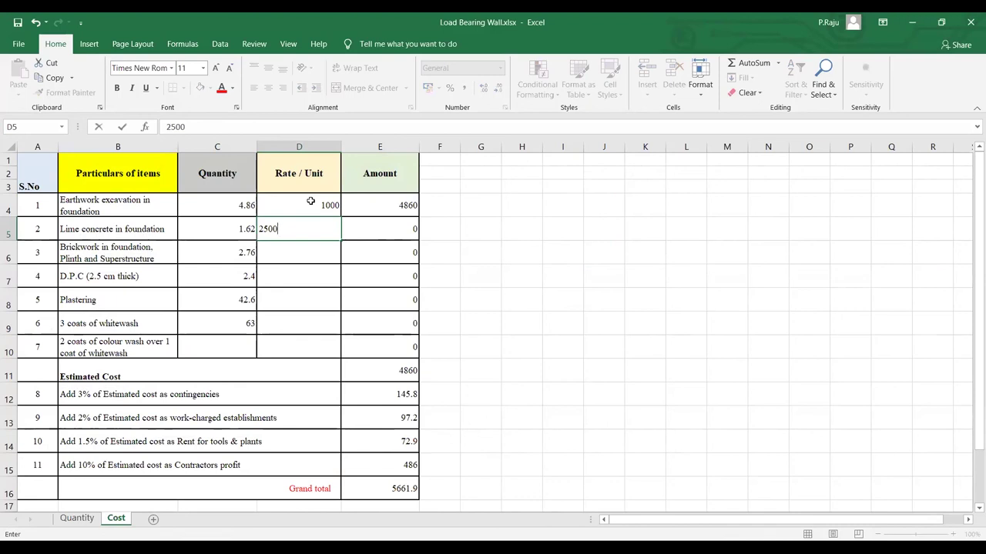
{"action": "key", "text": "Return"}
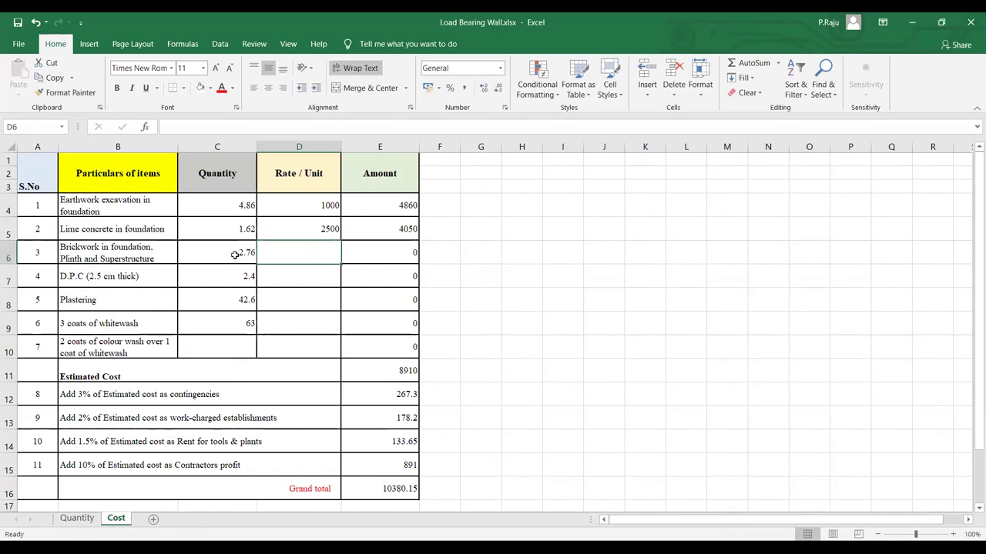
Extend the brickwork quantity in C6 of the Cost sheet to sum G10 and the superstructure brickwork in G12 from the Quantity sheet.
{"action": "left_click", "coordinate": [211, 250]}
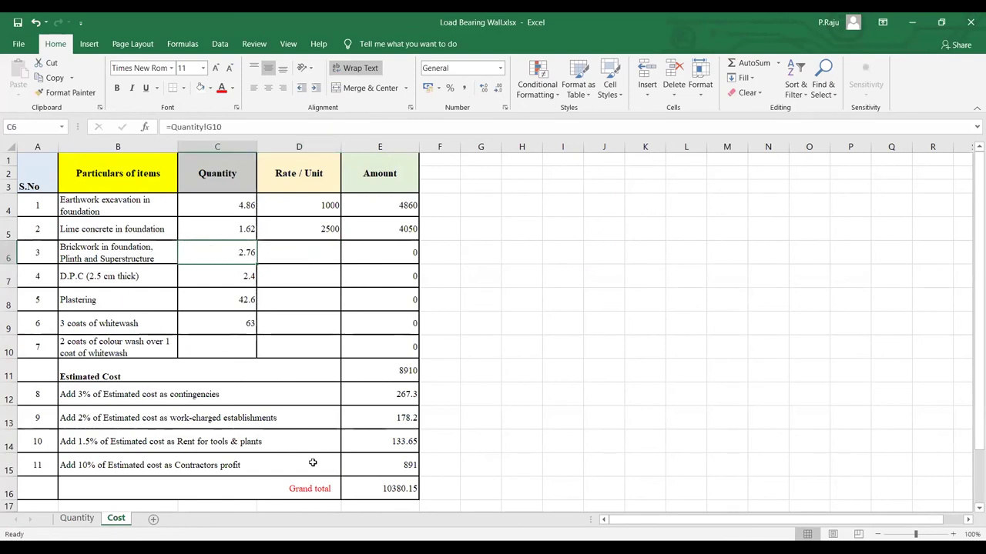
{"action": "left_click", "coordinate": [77, 519]}
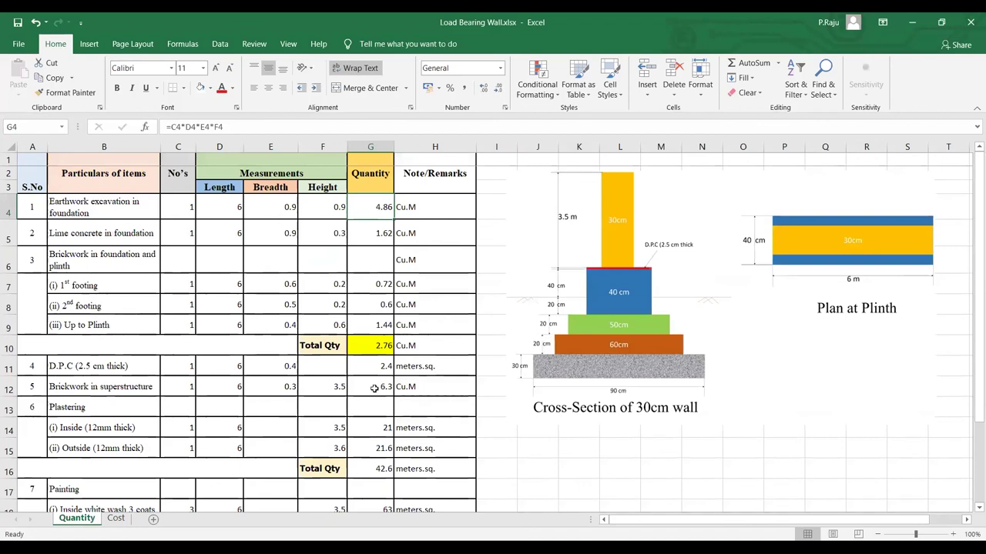
{"action": "left_click", "coordinate": [380, 346]}
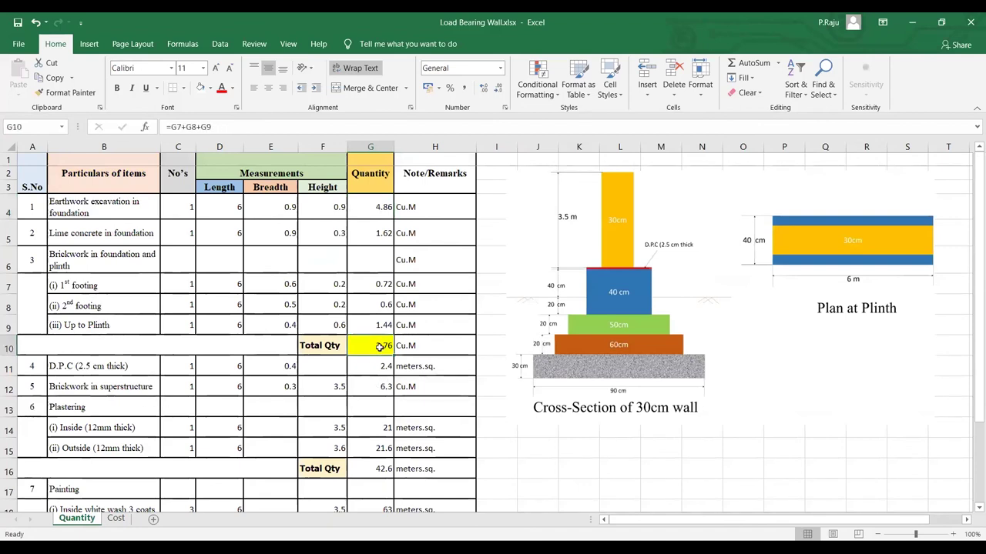
{"action": "left_click", "coordinate": [382, 388]}
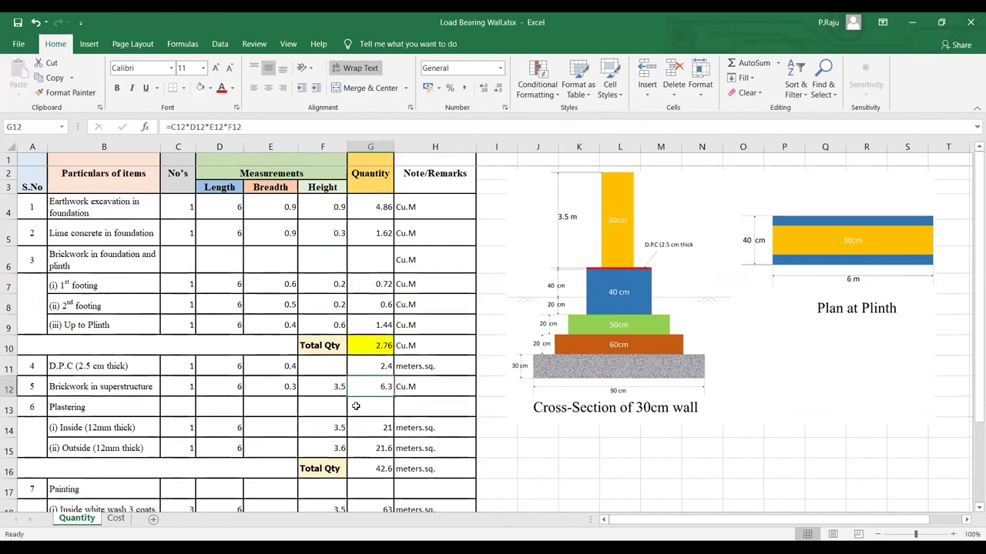
{"action": "left_click", "coordinate": [116, 518]}
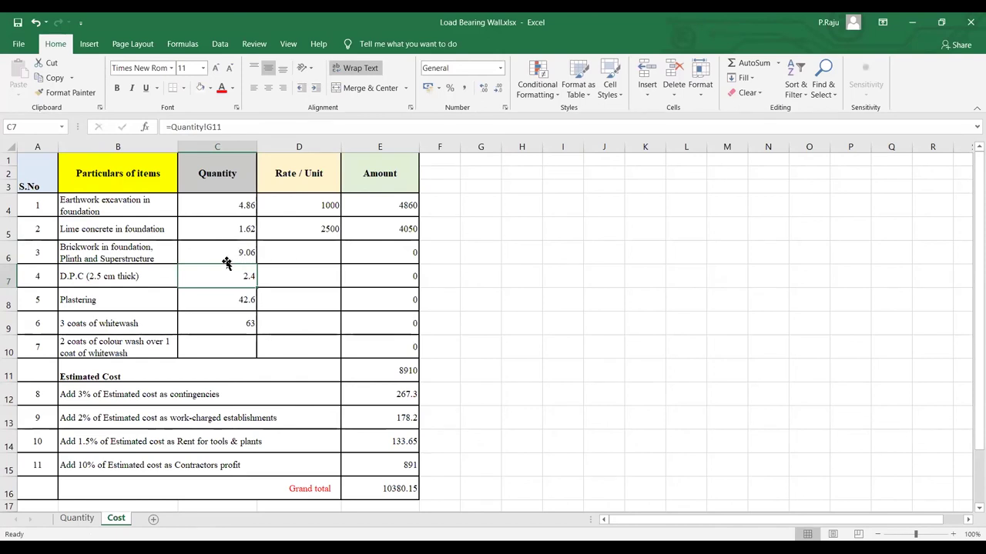
Enter the rate 550 for the brickwork item in D6 and check its amount formula in E6.
{"action": "left_click", "coordinate": [290, 252]}
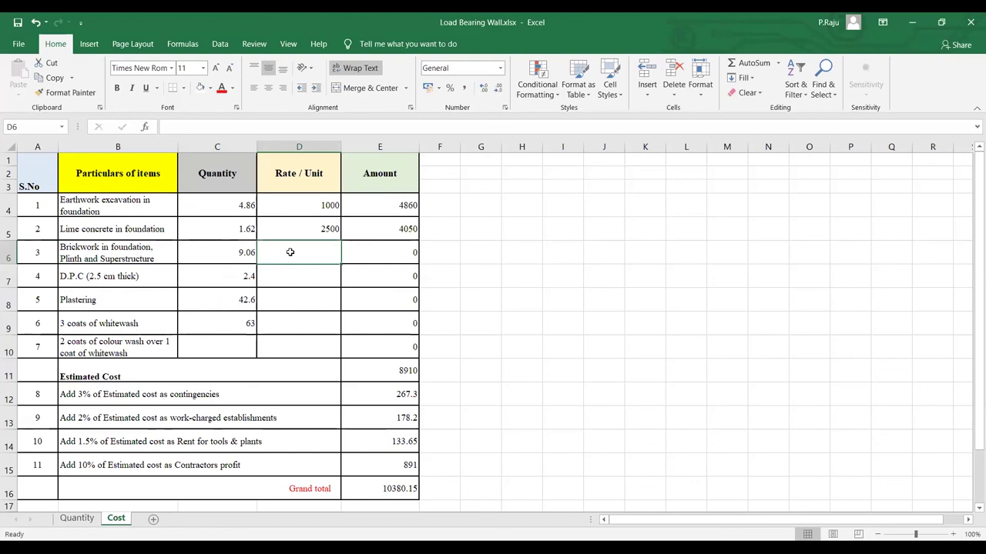
{"action": "type", "text": "550"}
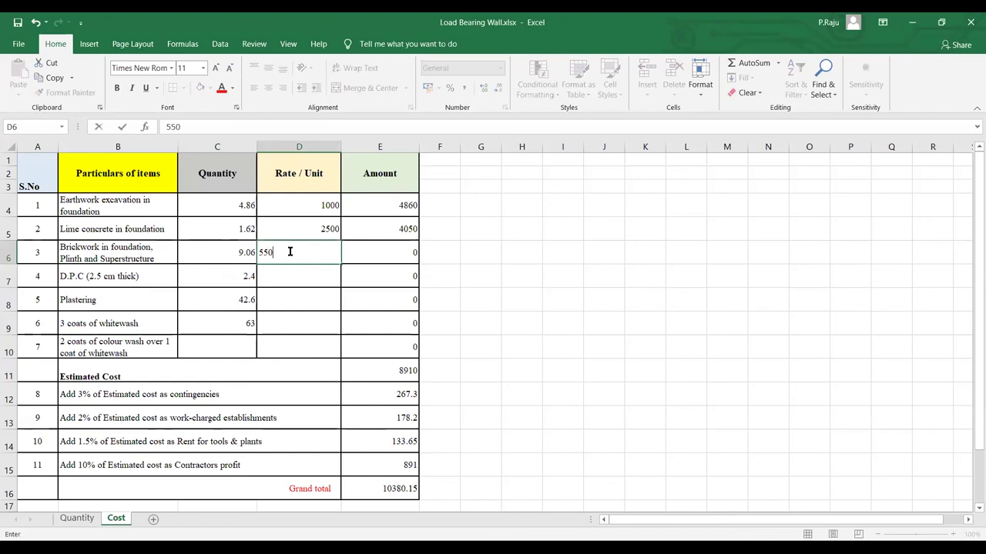
{"action": "key", "text": "Return"}
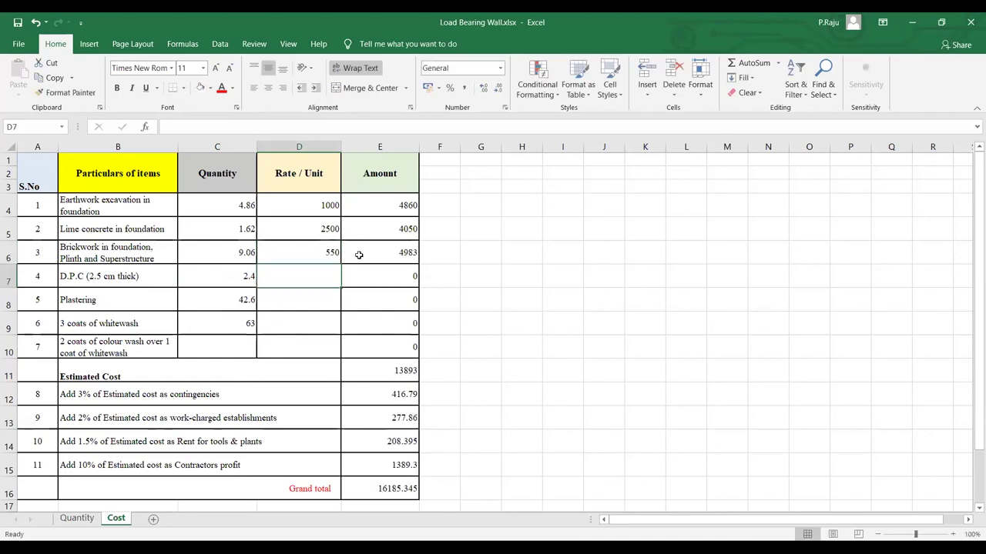
{"action": "left_click", "coordinate": [392, 255]}
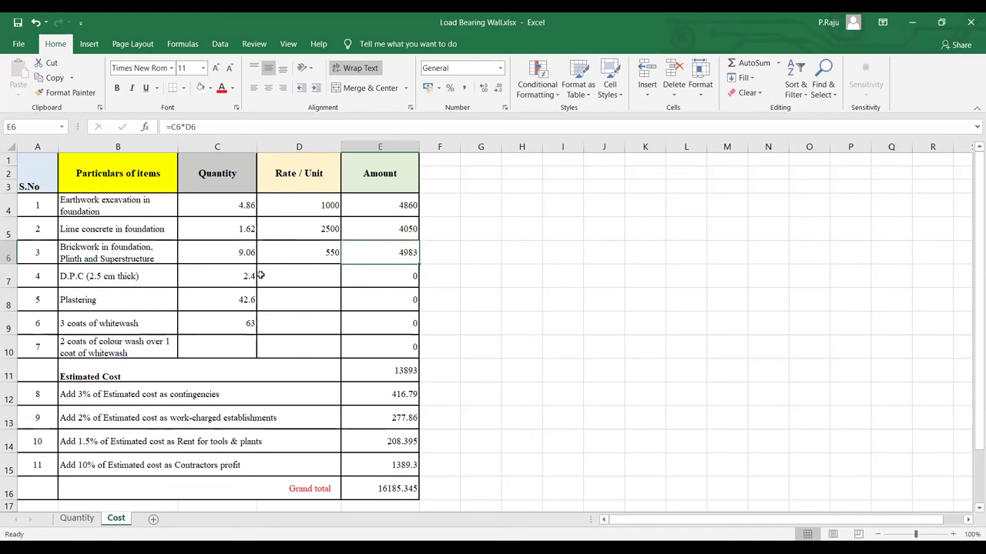
Enter the rate 150 for the D.P.C item in D7 and check its amount formula in E7.
{"action": "left_click", "coordinate": [301, 275]}
{"action": "type", "text": "1"}
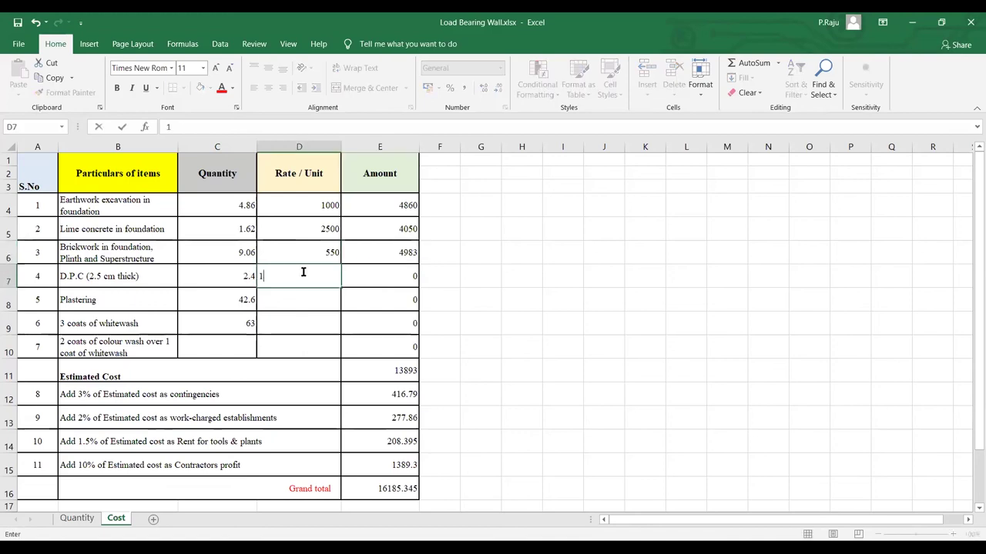
{"action": "type", "text": "2"}
{"action": "key", "text": "BackSpace"}
{"action": "type", "text": "50"}
{"action": "key", "text": "Return"}
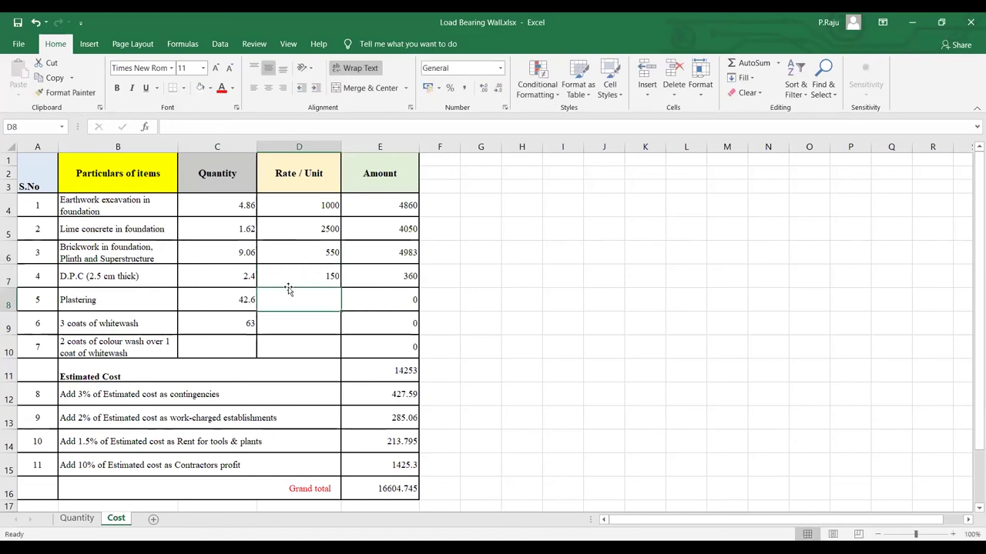
{"action": "left_click", "coordinate": [393, 278]}
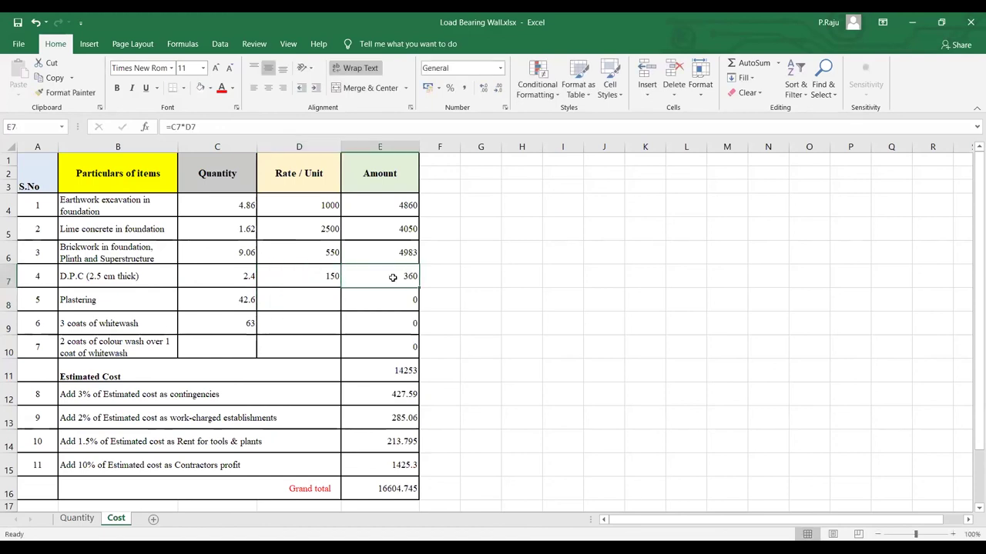
Check the linked plastering quantity in C8 and enter the plastering rate 290 in D8.
{"action": "left_click", "coordinate": [220, 297]}
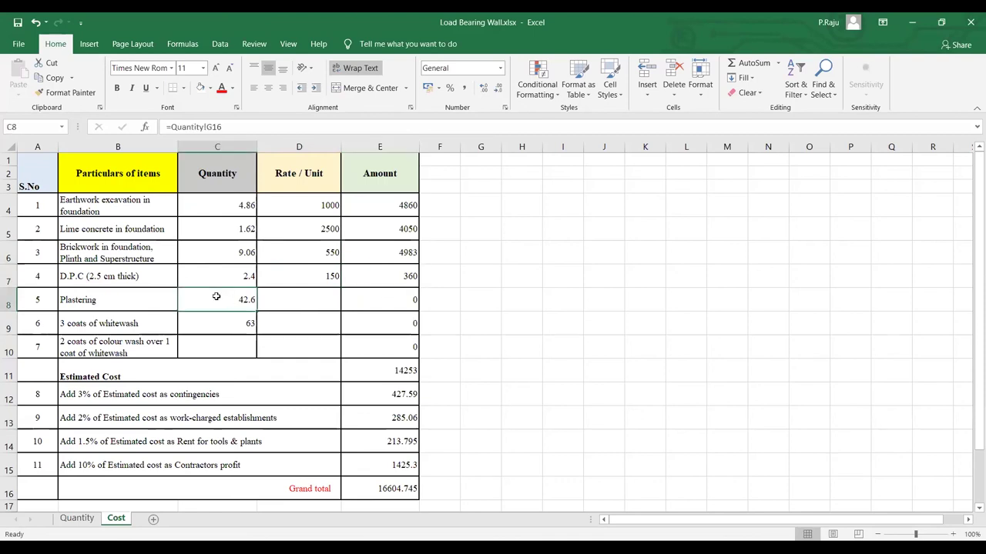
{"action": "left_click", "coordinate": [311, 297]}
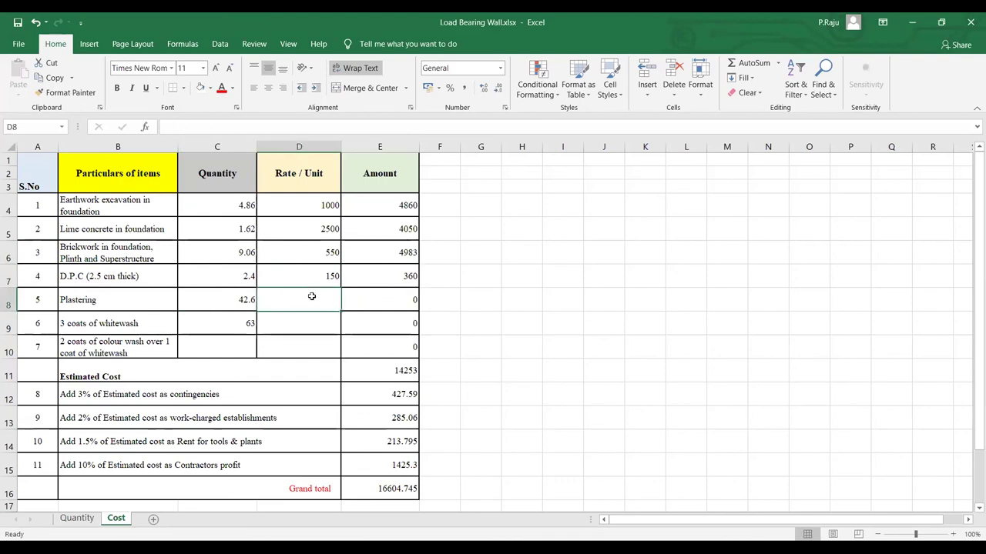
{"action": "type", "text": "290"}
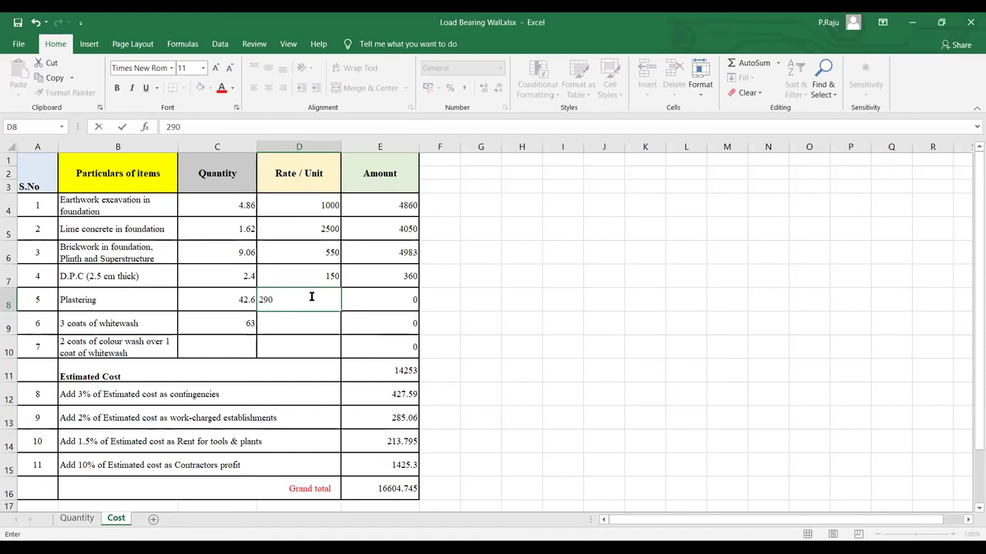
{"action": "key", "text": "Return"}
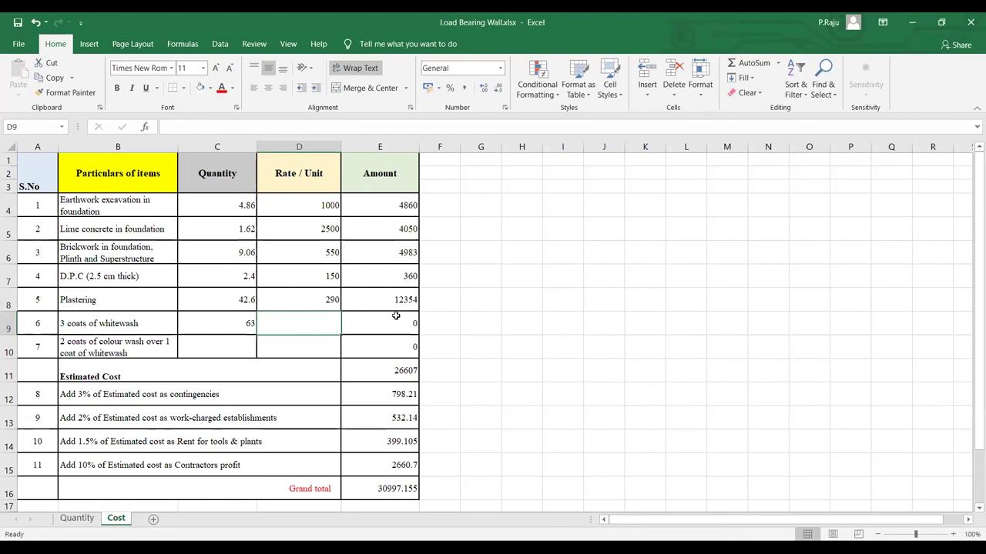
{"action": "key", "text": "Up"}
{"action": "key", "text": "Left"}
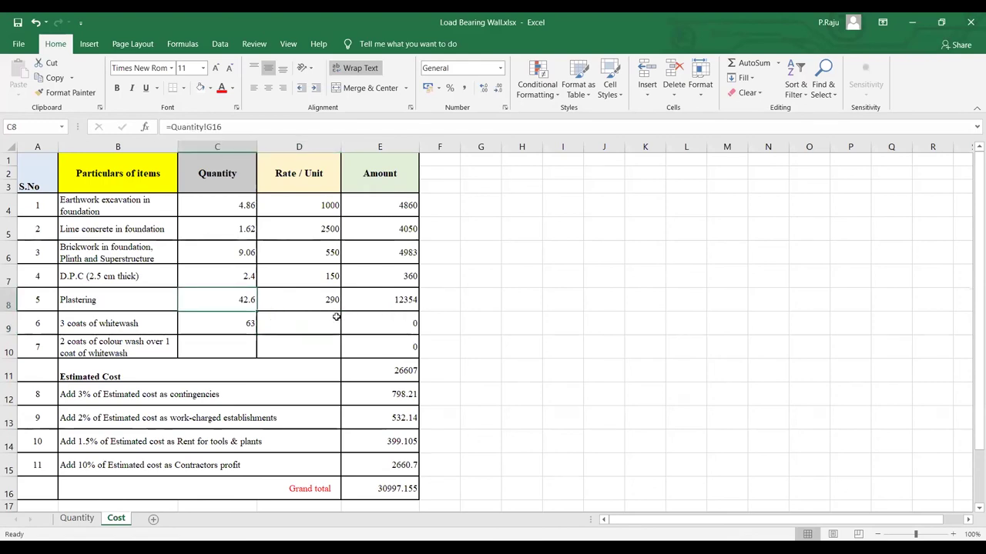
Check the plastering amount formula in E8 and enter the rate 90 for 3 coats of whitewash in D9.
{"action": "left_click", "coordinate": [400, 306]}
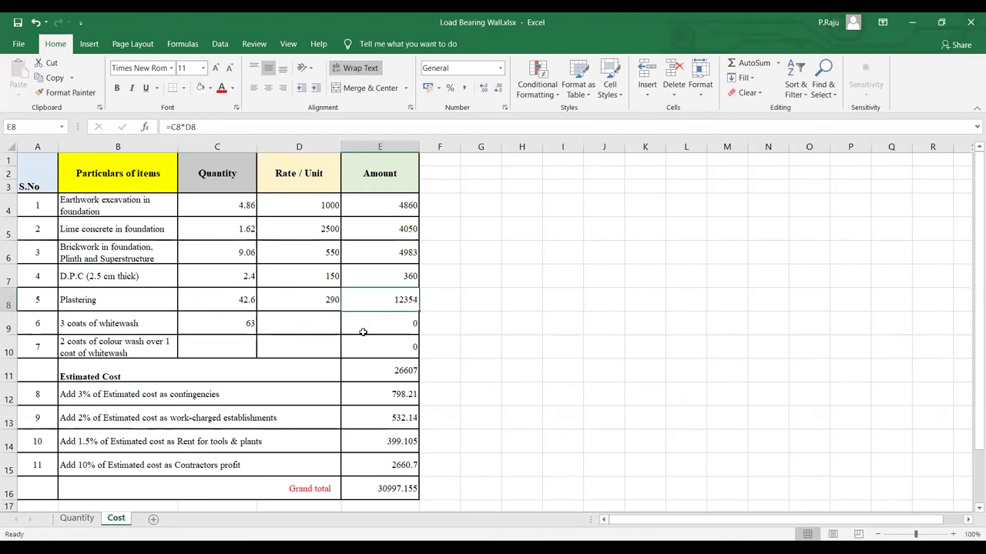
{"action": "left_click", "coordinate": [319, 326]}
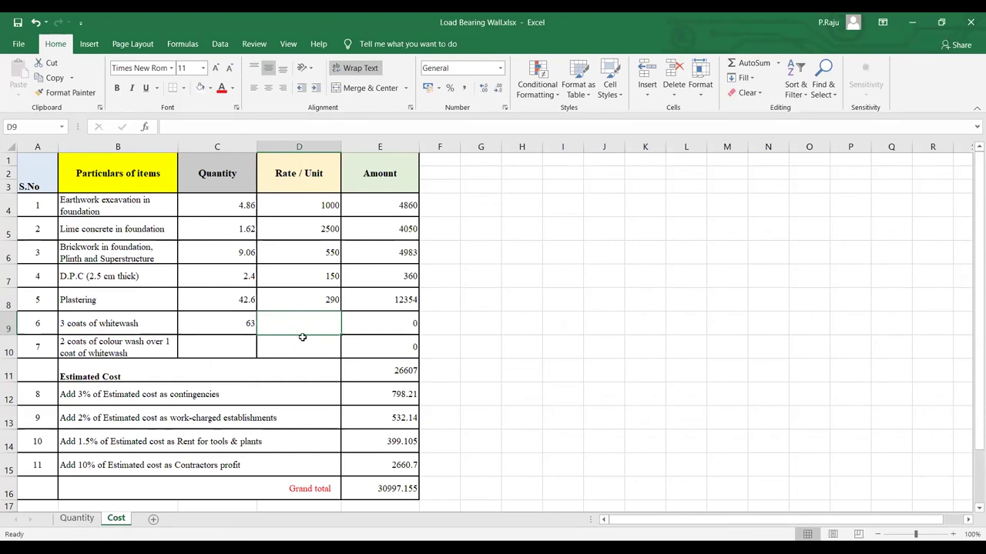
{"action": "type", "text": "6"}
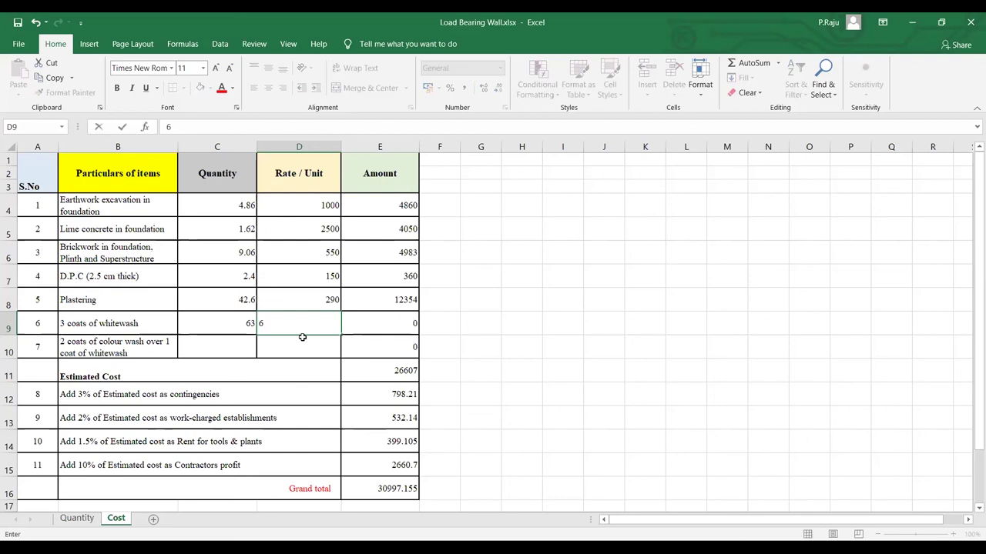
{"action": "type", "text": "090"}
{"action": "key", "text": "Return"}
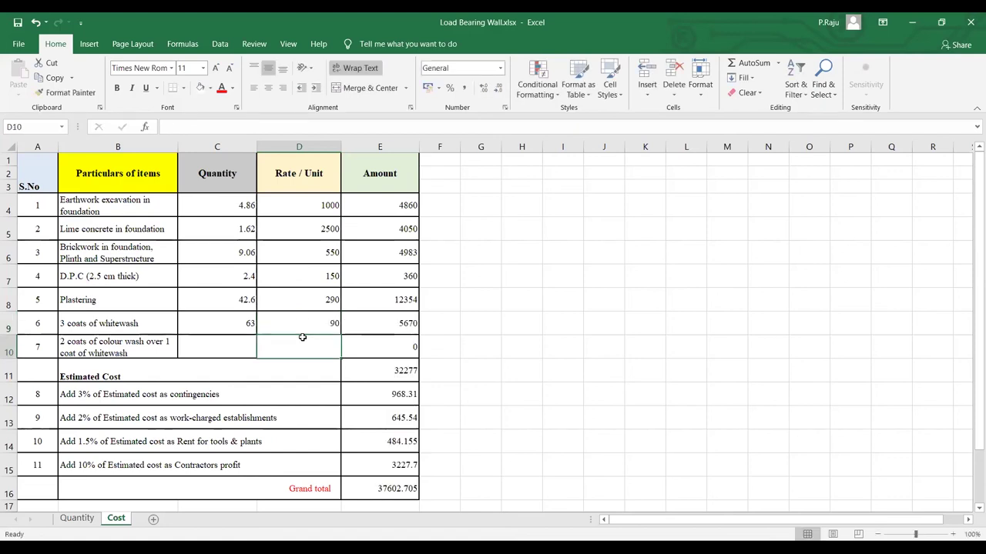
Look up the outside colour wash and whitewash quantities on the Quantity sheet and enter their sum, 64.8, in C10 of the Cost sheet.
{"action": "left_click", "coordinate": [214, 343]}
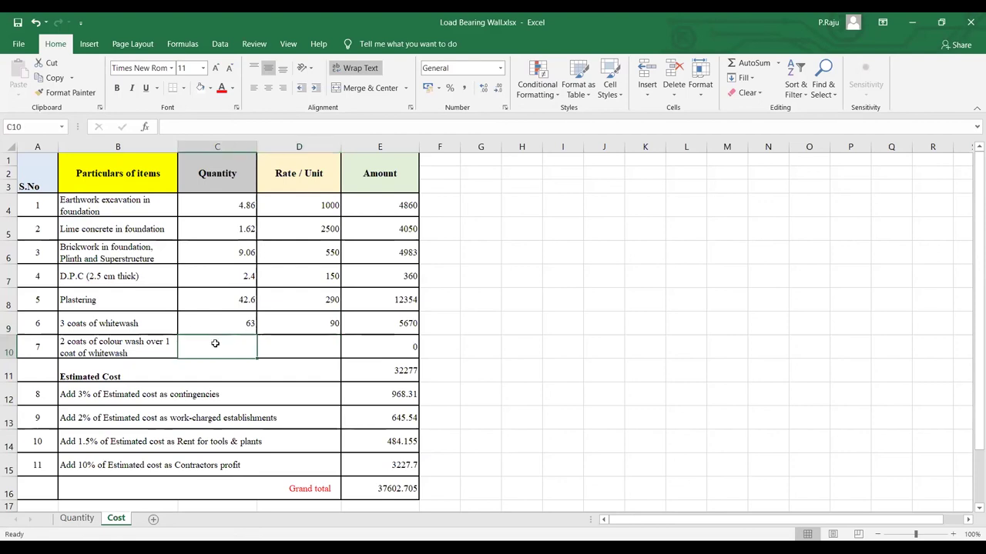
{"action": "left_click", "coordinate": [78, 520]}
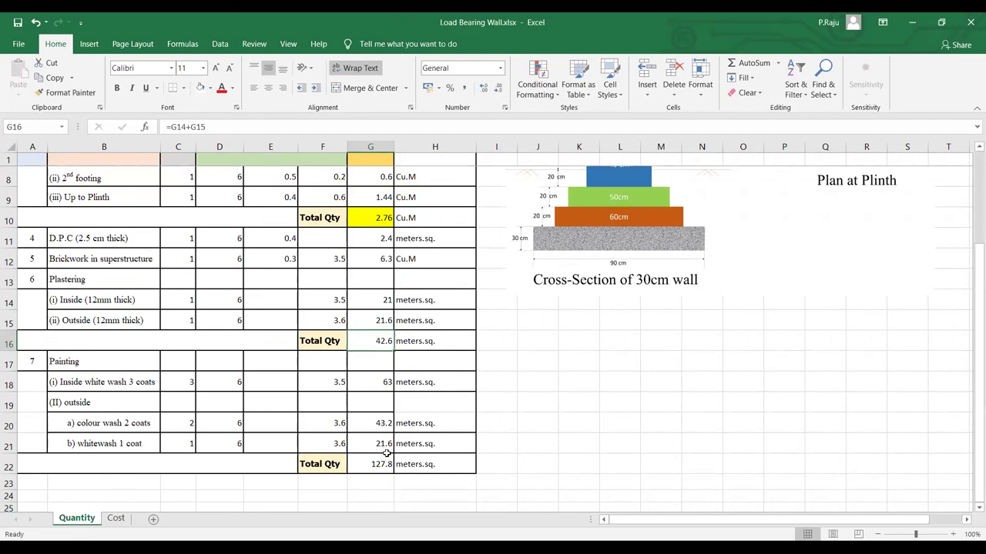
{"action": "left_click", "coordinate": [115, 518]}
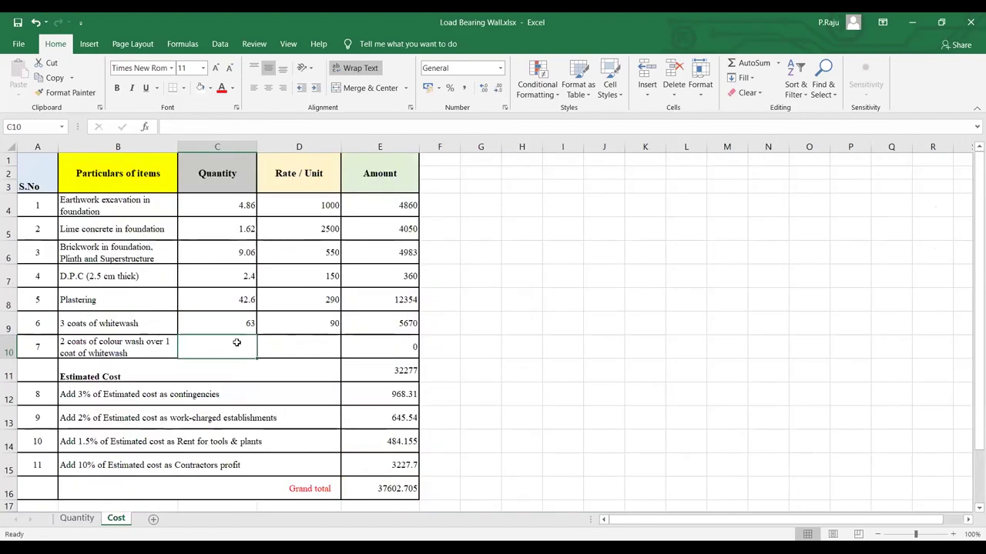
{"action": "type", "text": "64.8"}
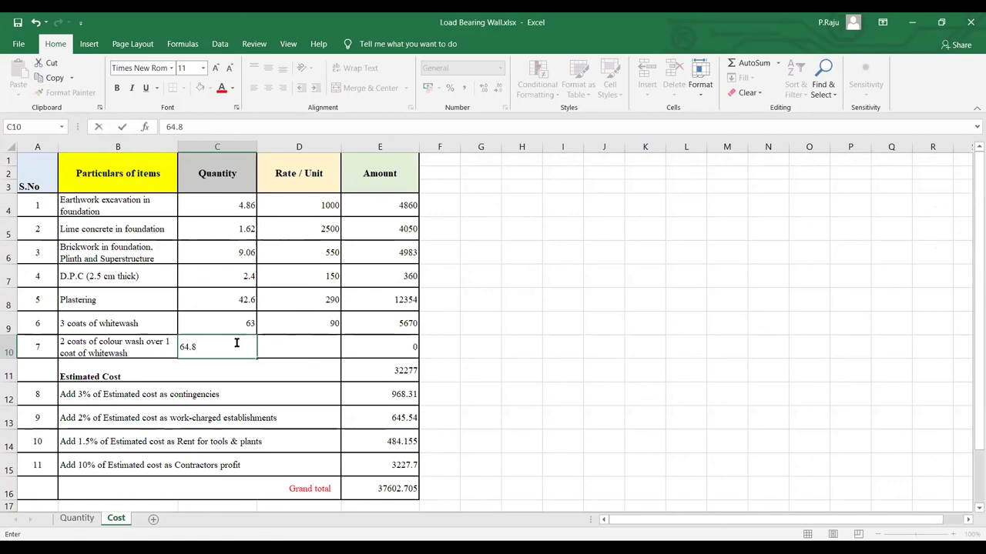
Enter the rate 120 for the colour wash item in D10 and check its amount formula in E10.
{"action": "left_click", "coordinate": [310, 344]}
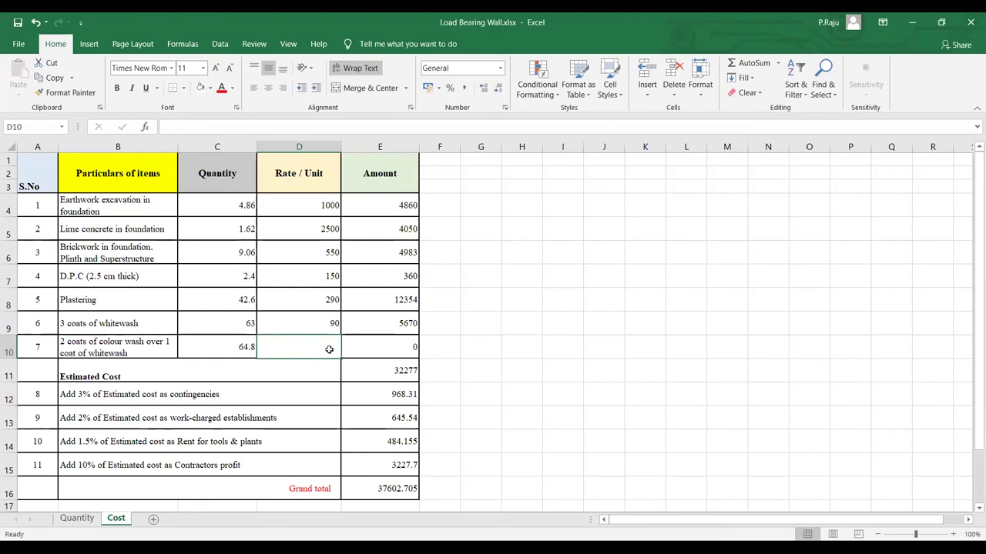
{"action": "type", "text": "120"}
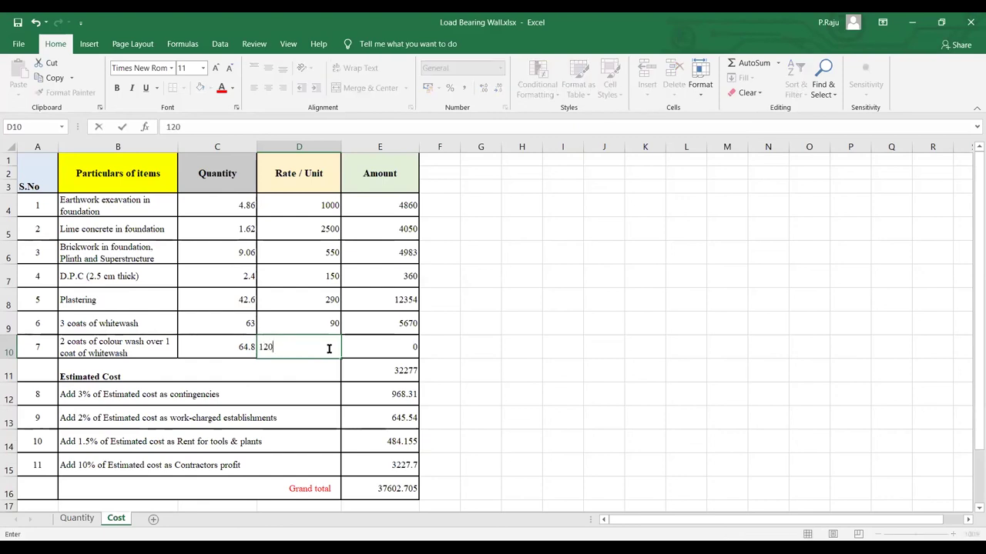
{"action": "left_click", "coordinate": [319, 370]}
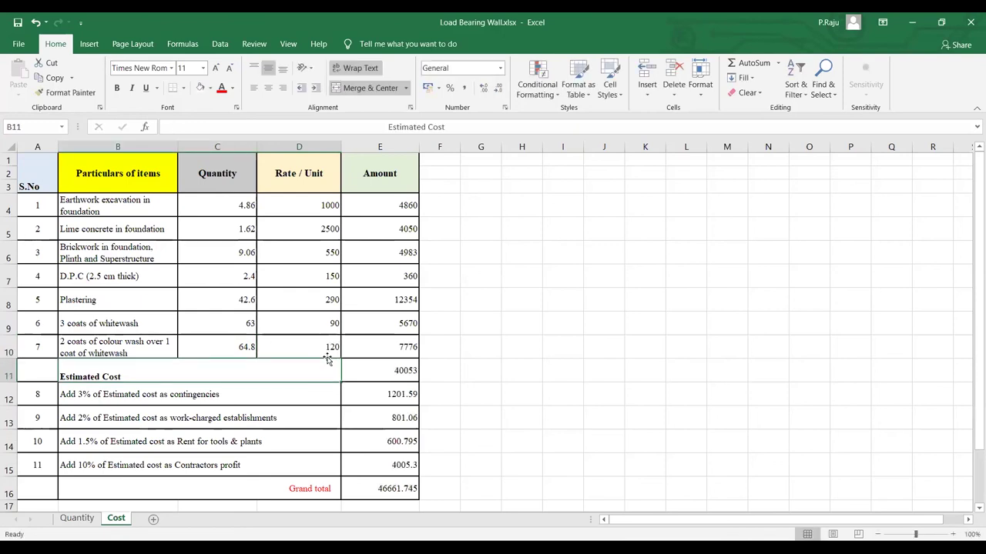
{"action": "left_click", "coordinate": [394, 353]}
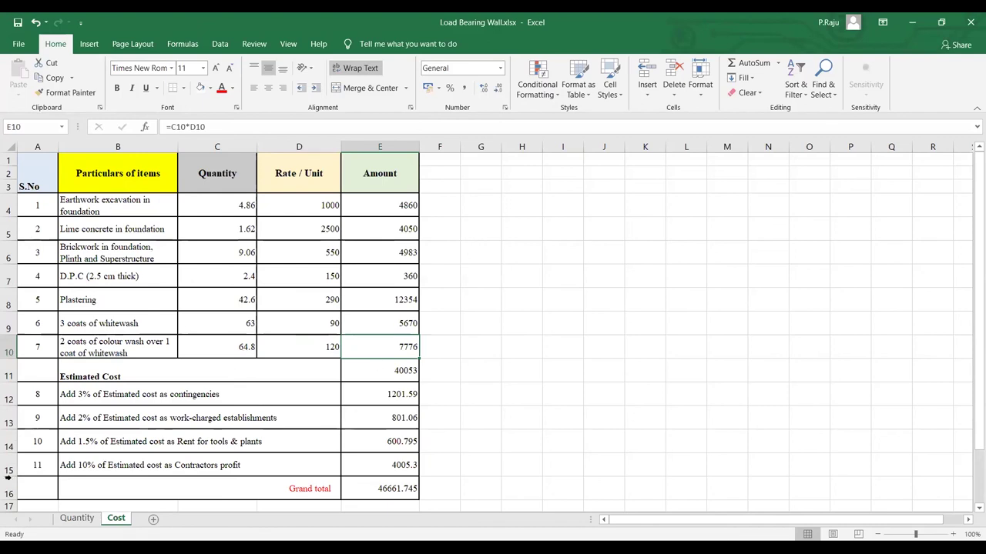
Check the estimated cost sum formula in E11 and right-align the Estimated Cost label in row 11.
{"action": "left_click", "coordinate": [127, 400]}
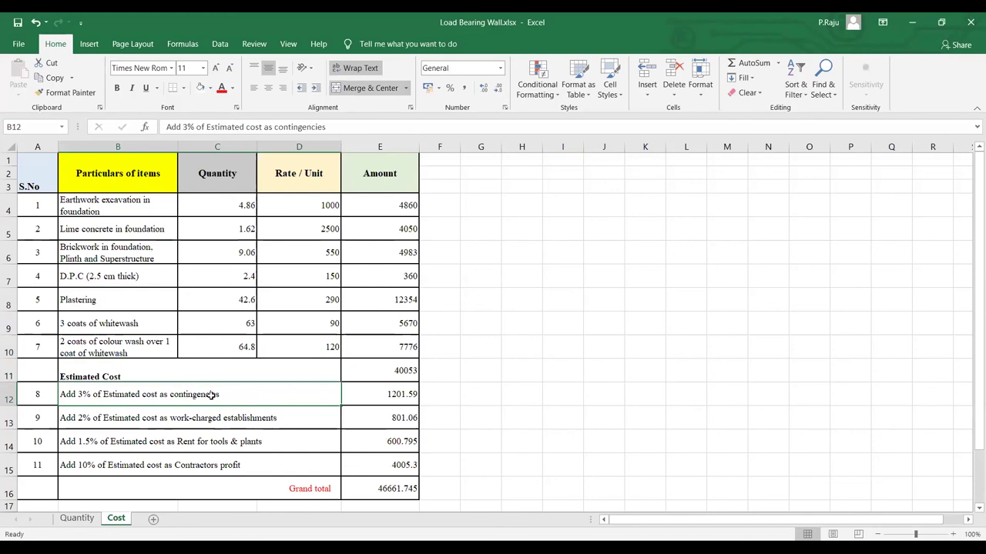
{"action": "left_click", "coordinate": [404, 371]}
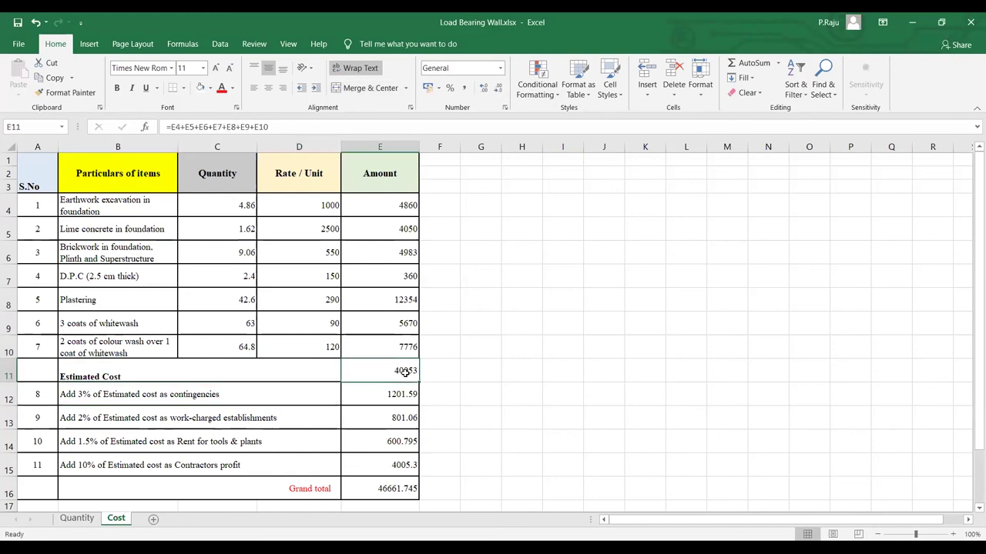
{"action": "left_click", "coordinate": [154, 377]}
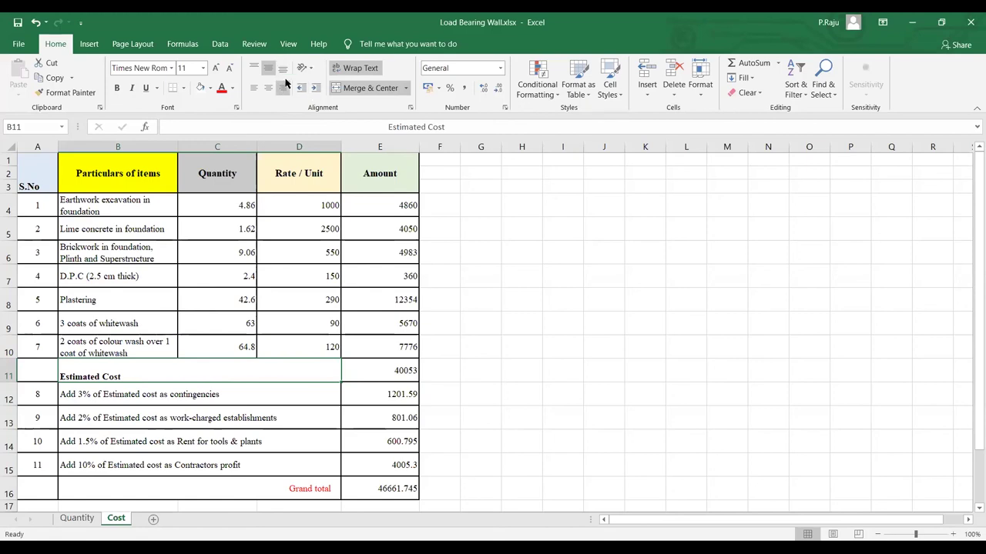
{"action": "left_click", "coordinate": [282, 88]}
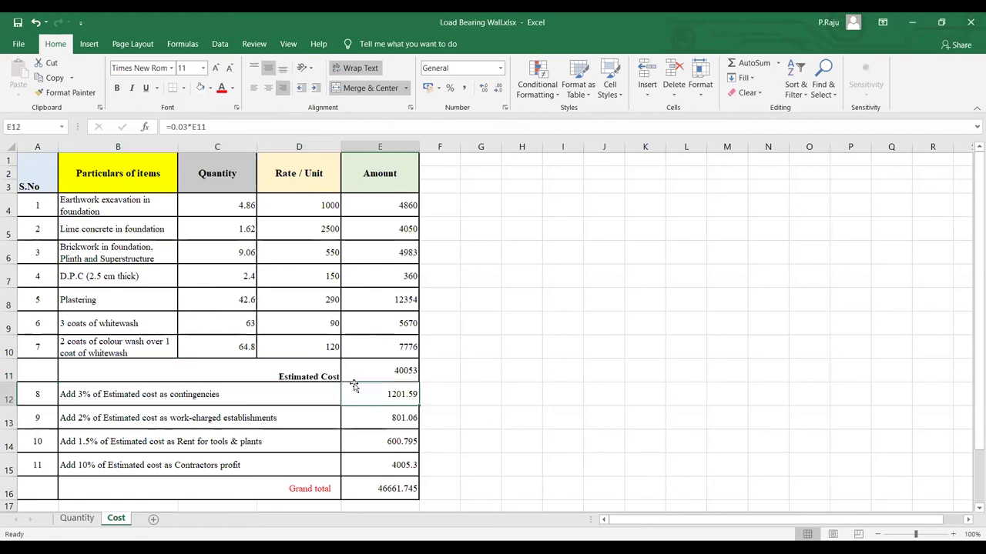
Examine how the contingencies, work-charged establishments, tools and plants rent, and contractor's profit amounts in E12 to E15 derive from the estimated cost in E11.
{"action": "left_click", "coordinate": [405, 376]}
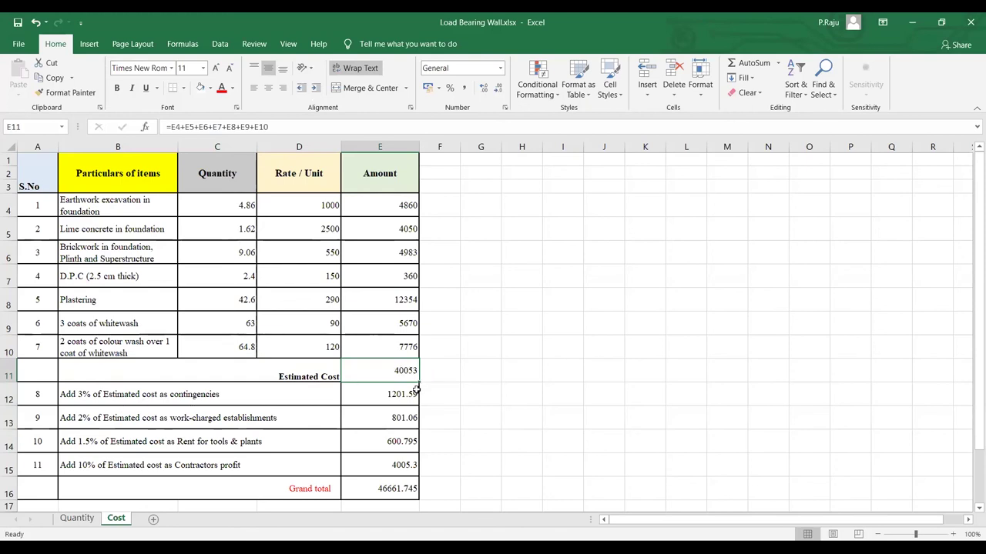
{"action": "left_click", "coordinate": [379, 400]}
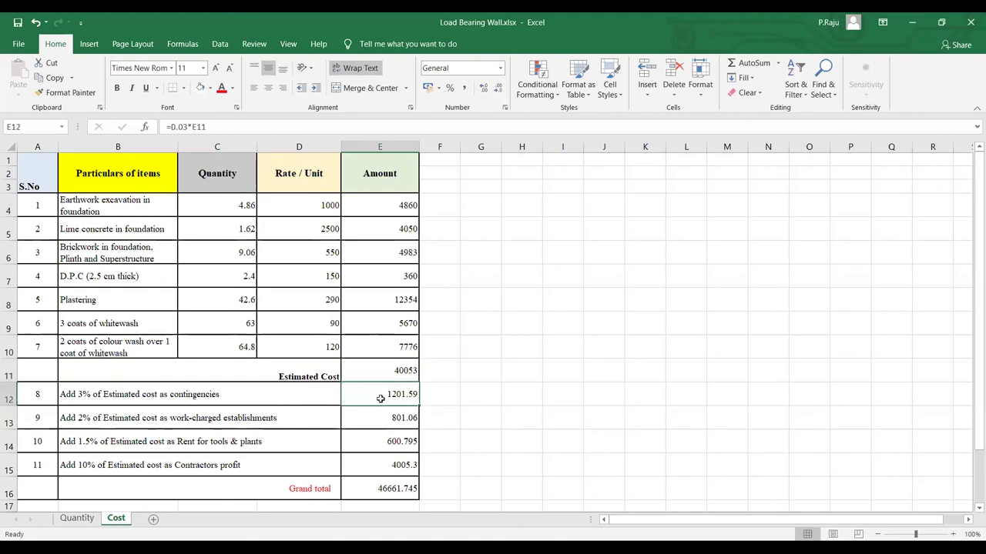
{"action": "left_click", "coordinate": [201, 420]}
{"action": "left_click", "coordinate": [396, 372]}
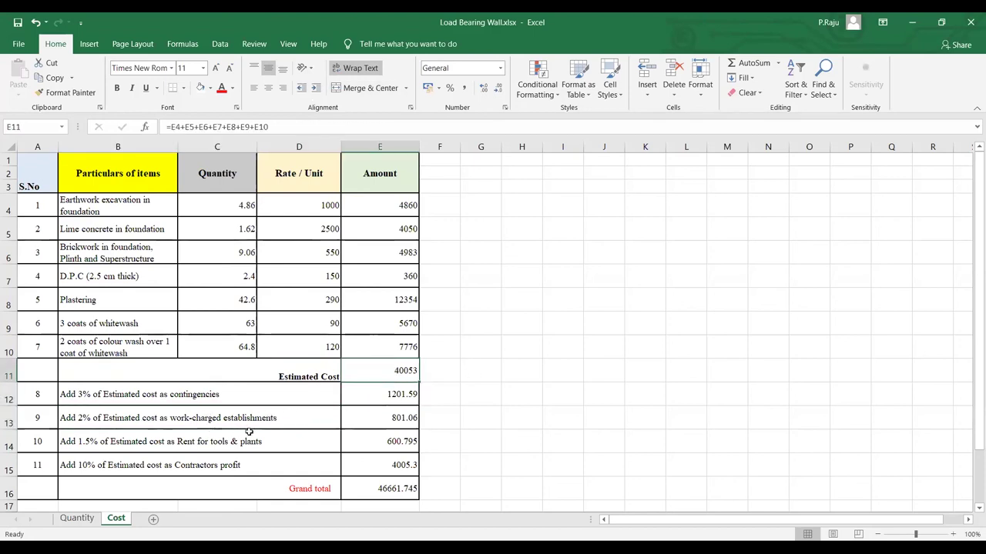
{"action": "left_click", "coordinate": [397, 419]}
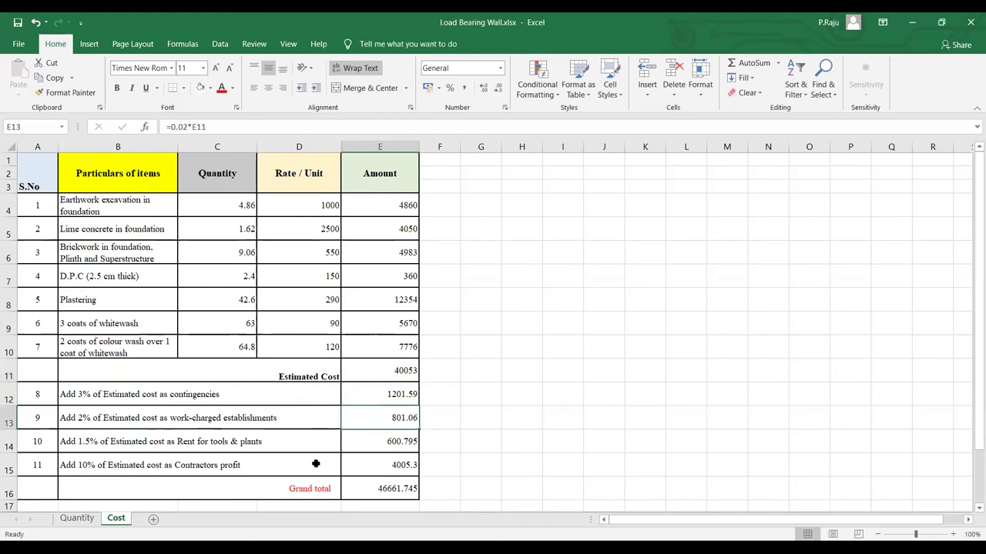
{"action": "left_click", "coordinate": [96, 444]}
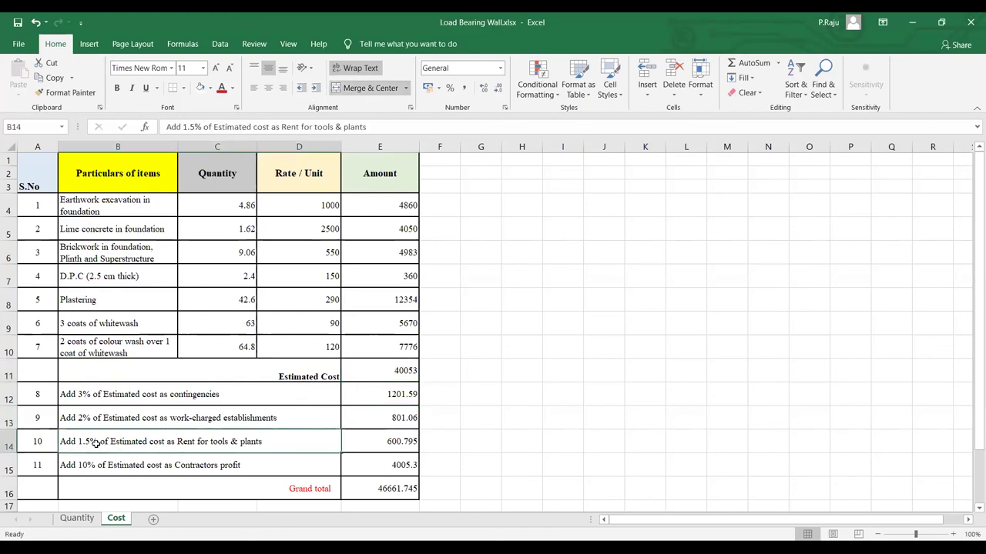
{"action": "left_click", "coordinate": [404, 370]}
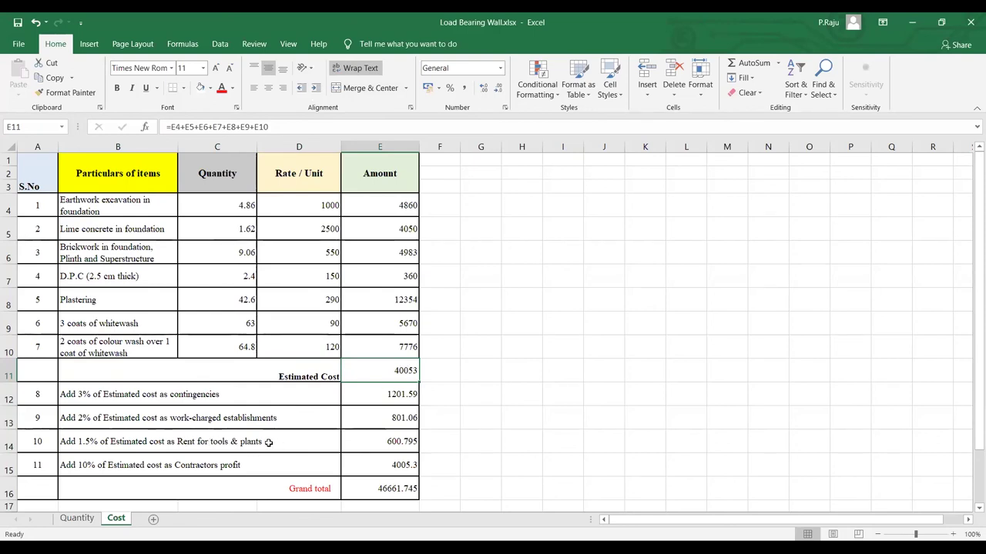
{"action": "left_click", "coordinate": [394, 444]}
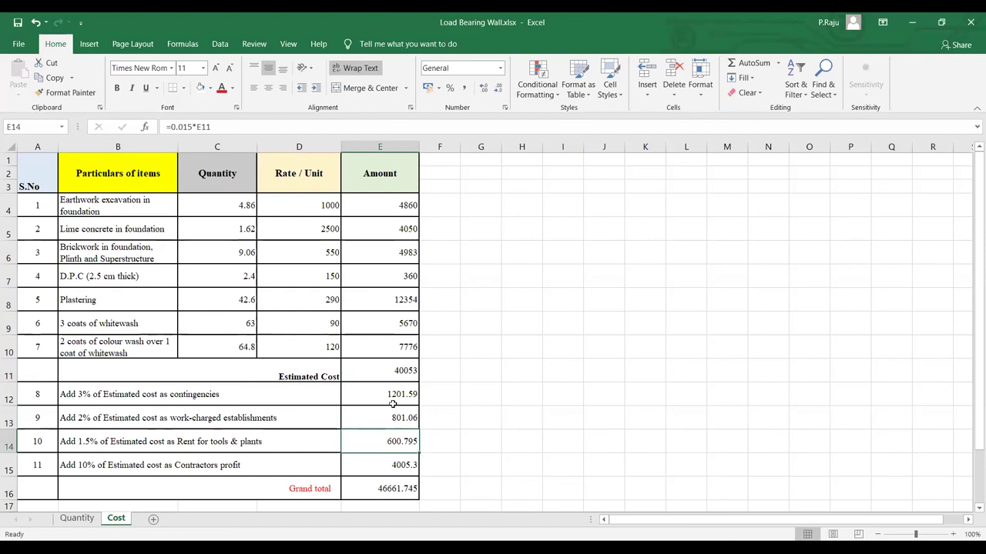
{"action": "left_click", "coordinate": [208, 467]}
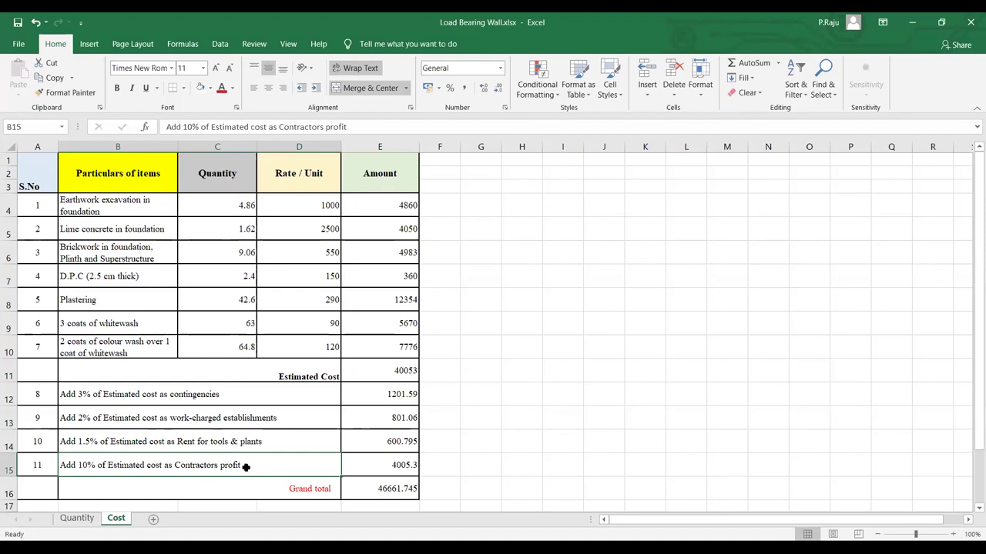
{"action": "left_click", "coordinate": [396, 365]}
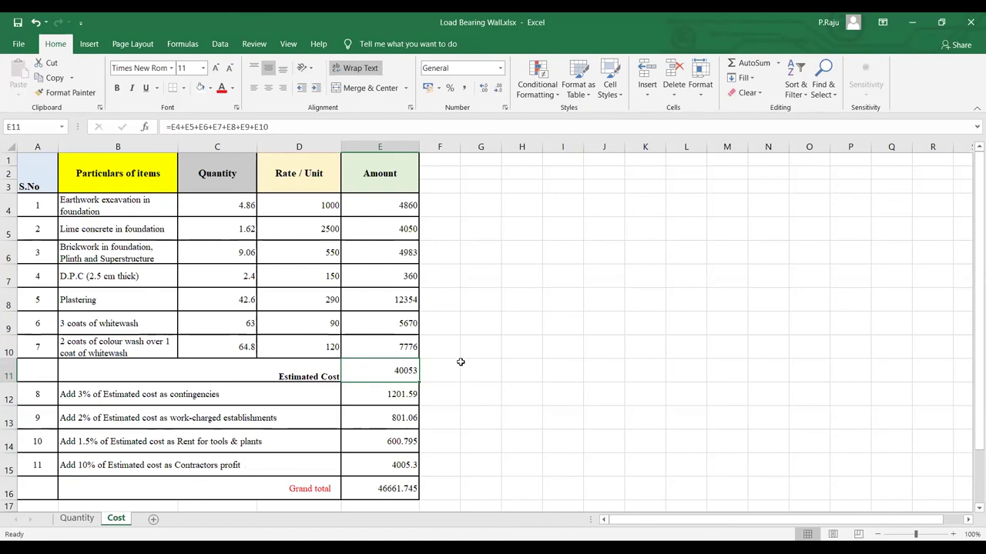
{"action": "left_click", "coordinate": [230, 466]}
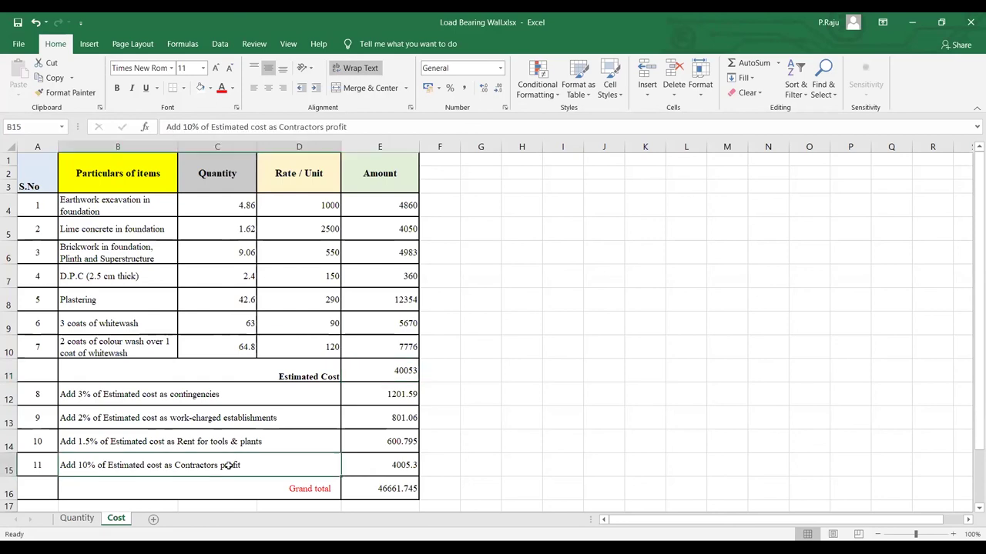
{"action": "left_click", "coordinate": [397, 462]}
Check the grand total formula in E16 and review the completed Cost sheet.
{"action": "scroll", "coordinate": [415, 466], "scroll_direction": "down", "scroll_amount": 2}
{"action": "left_click", "coordinate": [387, 381]}
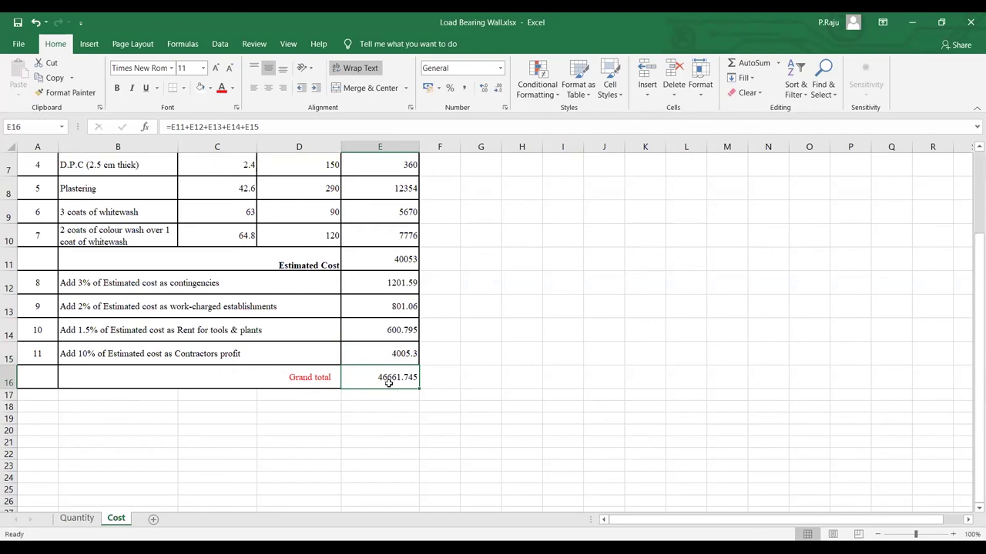
{"action": "scroll", "coordinate": [399, 399], "scroll_direction": "up", "scroll_amount": 2}
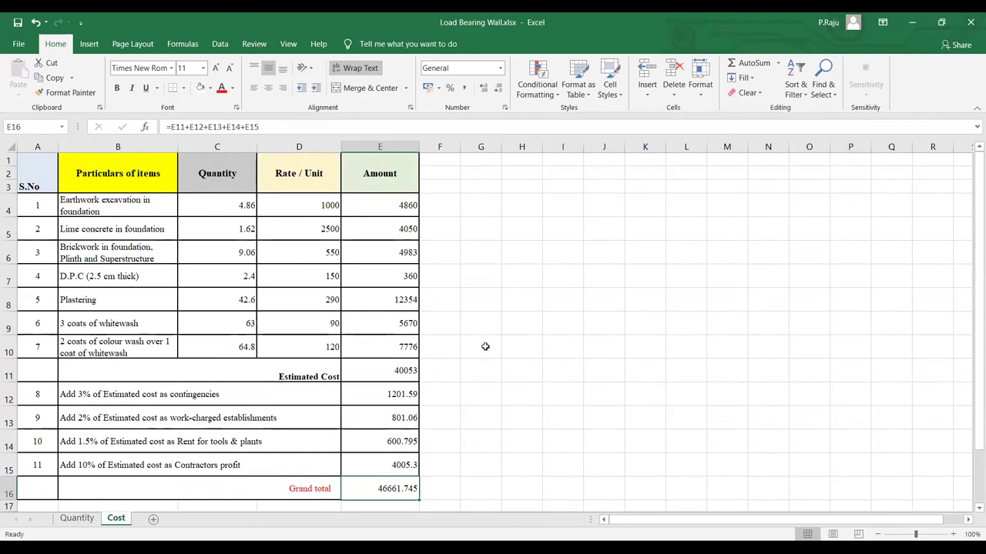
{"action": "scroll", "coordinate": [485, 346], "scroll_direction": "down", "scroll_amount": 2}
{"action": "scroll", "coordinate": [486, 346], "scroll_direction": "up", "scroll_amount": 2}
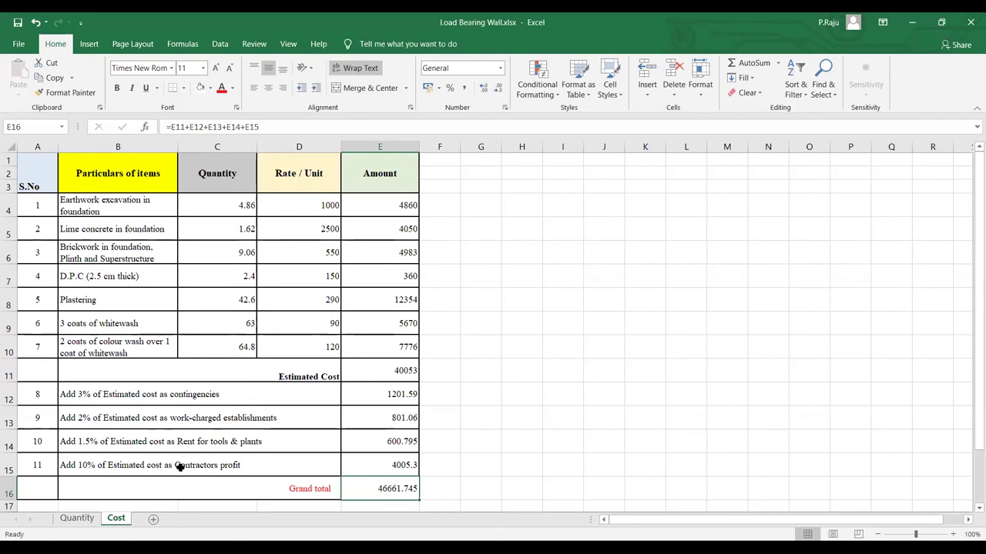
Review the whole Quantity sheet, from the earthwork excavation item to the painting total, alongside the wall drawings.
{"action": "left_click", "coordinate": [81, 521]}
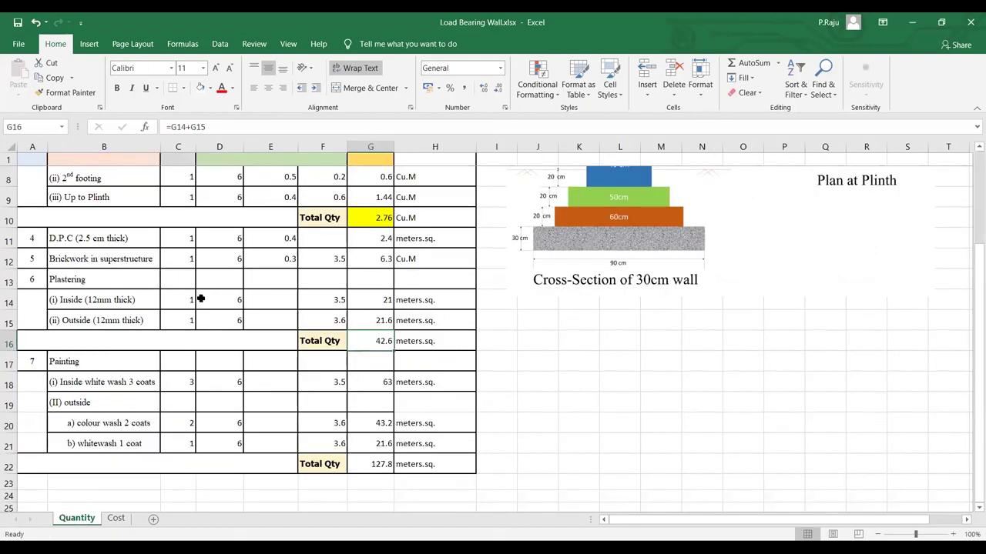
{"action": "scroll", "coordinate": [201, 299], "scroll_direction": "up", "scroll_amount": 3}
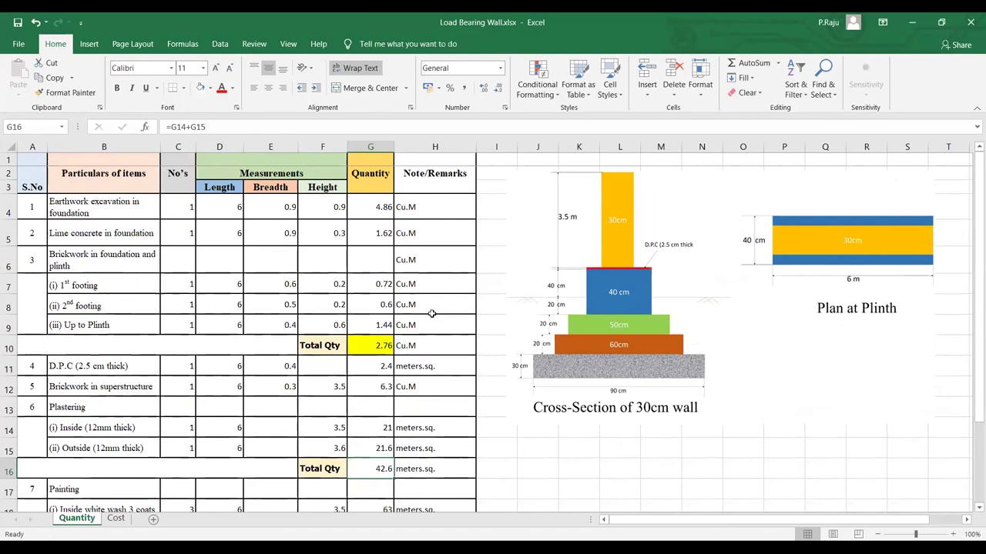
{"action": "scroll", "coordinate": [385, 285], "scroll_direction": "down", "scroll_amount": 4}
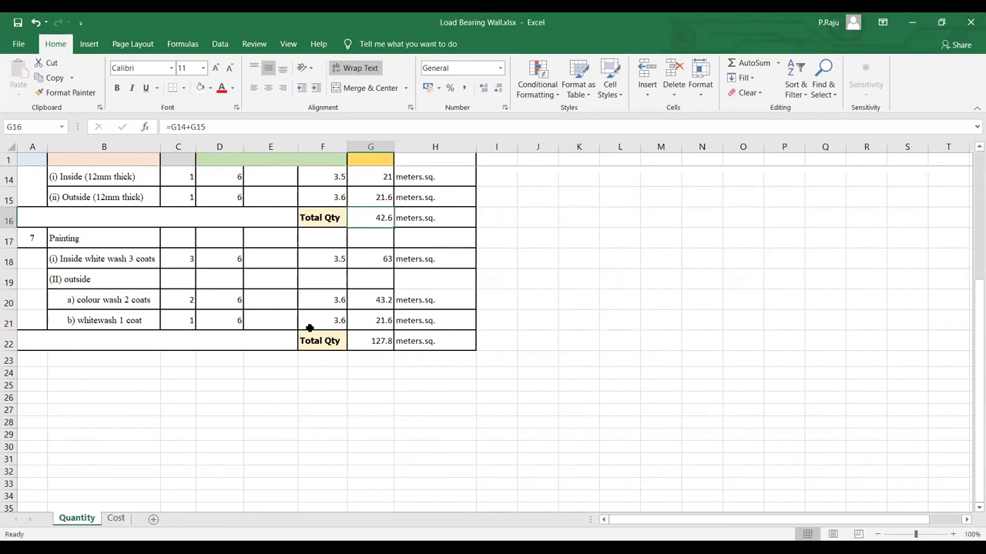
{"action": "scroll", "coordinate": [309, 328], "scroll_direction": "up", "scroll_amount": 4}
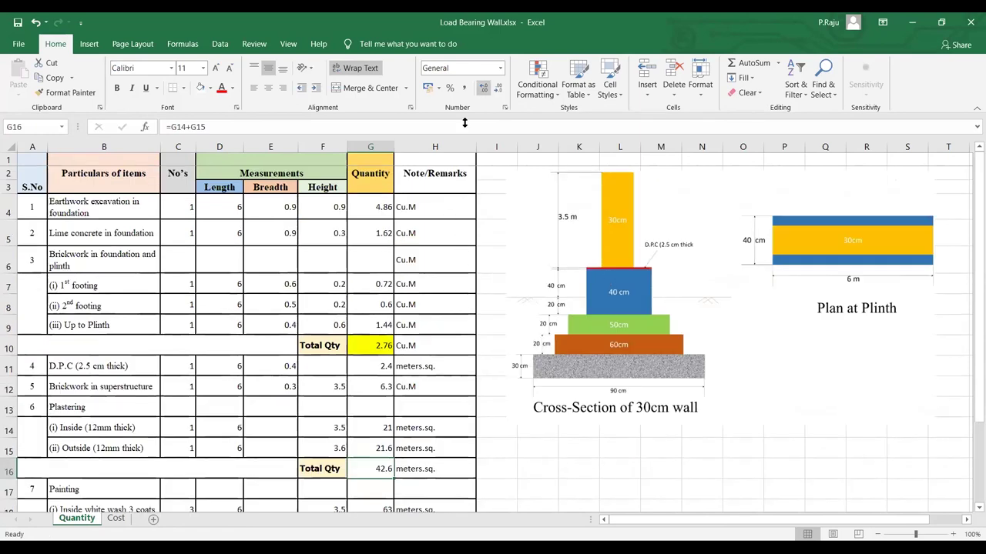
{"action": "scroll", "coordinate": [493, 339], "scroll_direction": "down", "scroll_amount": 4}
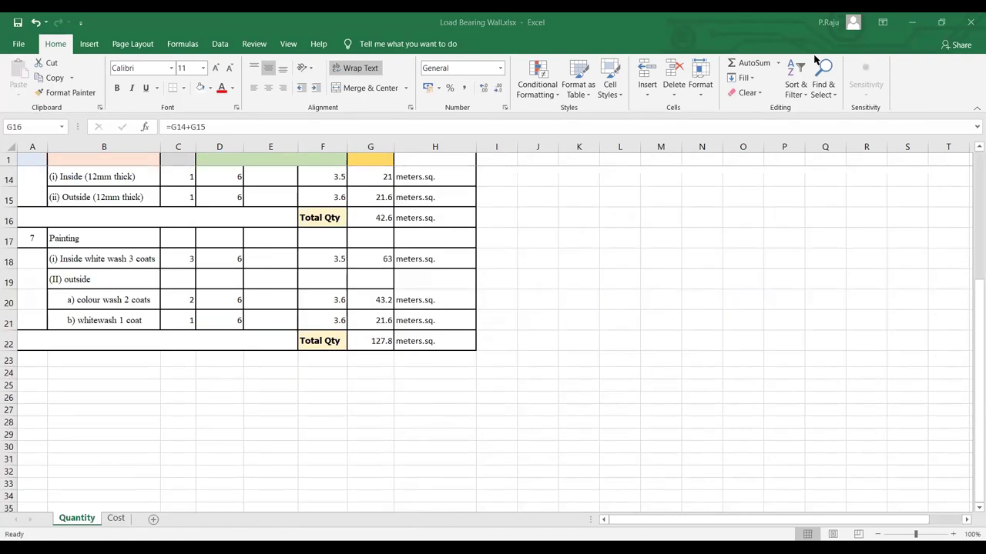
{"action": "scroll", "coordinate": [233, 416], "scroll_direction": "up", "scroll_amount": 4}
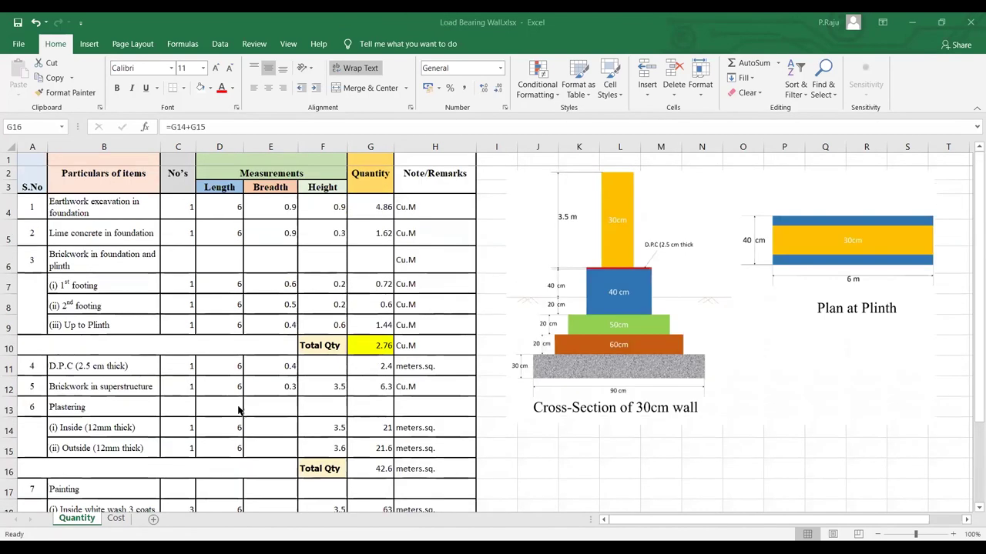
Open the Cost sheet and examine the unit rates in D4 to D10 for all seven work items.
{"action": "left_click", "coordinate": [117, 518]}
{"action": "left_click", "coordinate": [329, 208]}
{"action": "left_click", "coordinate": [331, 227]}
{"action": "left_click", "coordinate": [319, 255]}
{"action": "left_click", "coordinate": [320, 296]}
{"action": "left_click", "coordinate": [324, 342]}
{"action": "left_click", "coordinate": [314, 321]}
{"action": "left_click", "coordinate": [317, 296]}
{"action": "left_click_drag", "start_coordinate": [310, 204], "coordinate": [312, 346]}
{"action": "left_click_drag", "start_coordinate": [311, 207], "coordinate": [311, 348]}
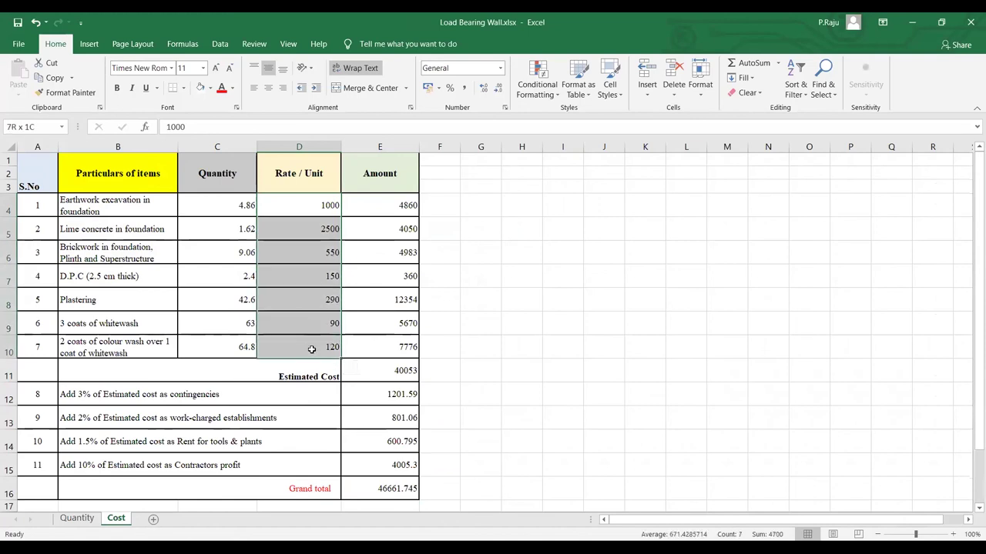
Check the amount formula in E4 against the rates, inspecting the earthwork excavation and lime concrete rates in D4 and D5.
{"action": "left_click", "coordinate": [402, 260]}
{"action": "left_click", "coordinate": [307, 205]}
{"action": "left_click_drag", "start_coordinate": [304, 226], "coordinate": [302, 347]}
{"action": "left_click", "coordinate": [369, 209]}
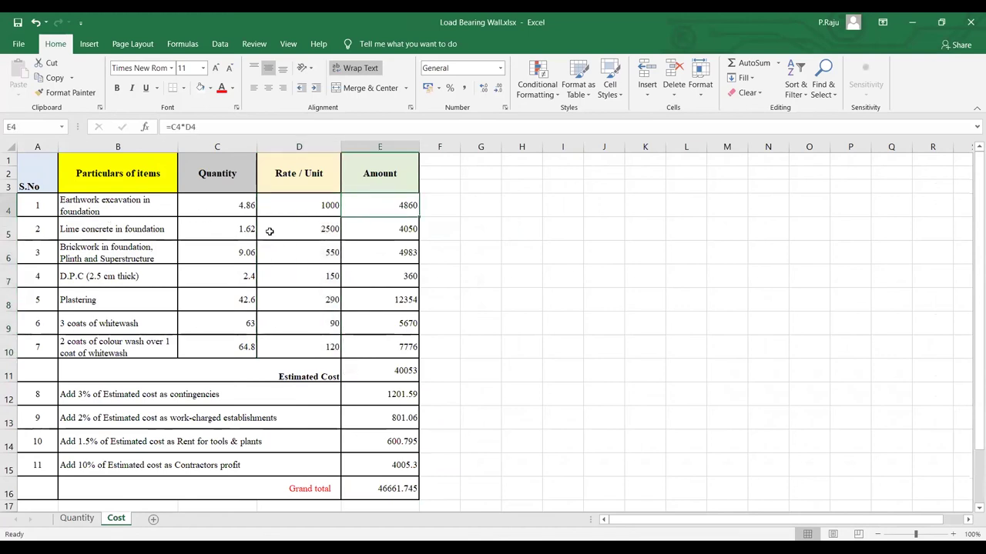
{"action": "left_click", "coordinate": [305, 204]}
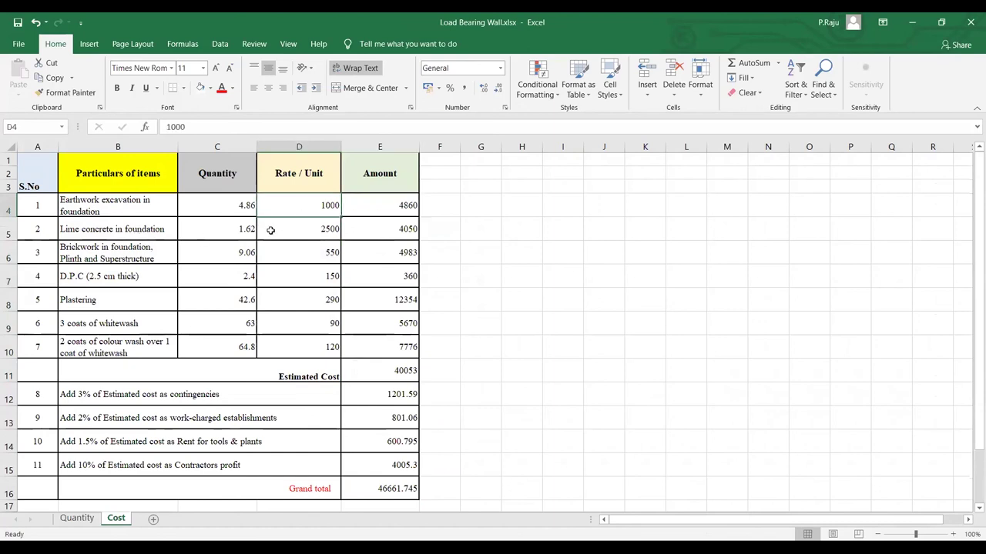
{"action": "left_click", "coordinate": [310, 229]}
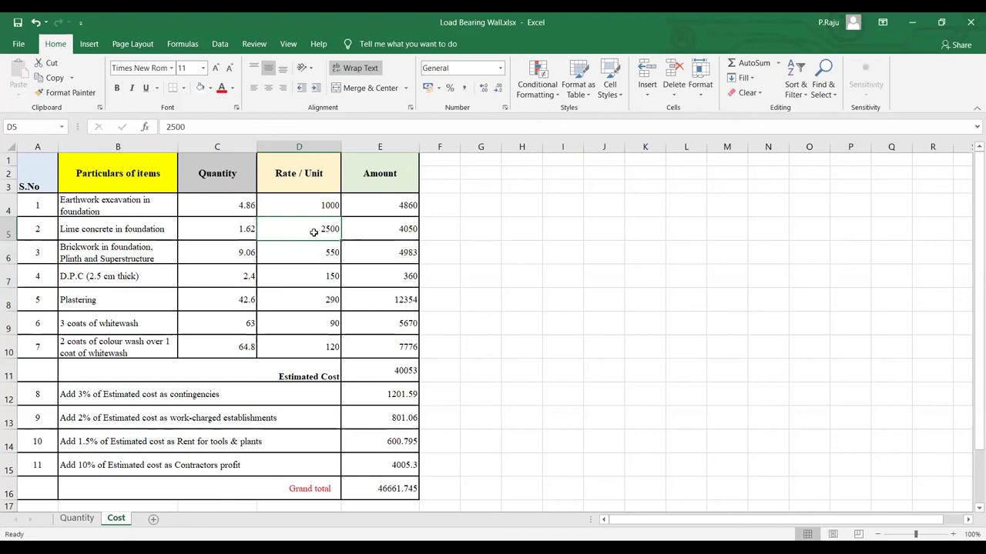
Check the grand total formula in E16 of the Cost sheet.
{"action": "scroll", "coordinate": [328, 308], "scroll_direction": "down", "scroll_amount": 2}
{"action": "left_click", "coordinate": [396, 377]}
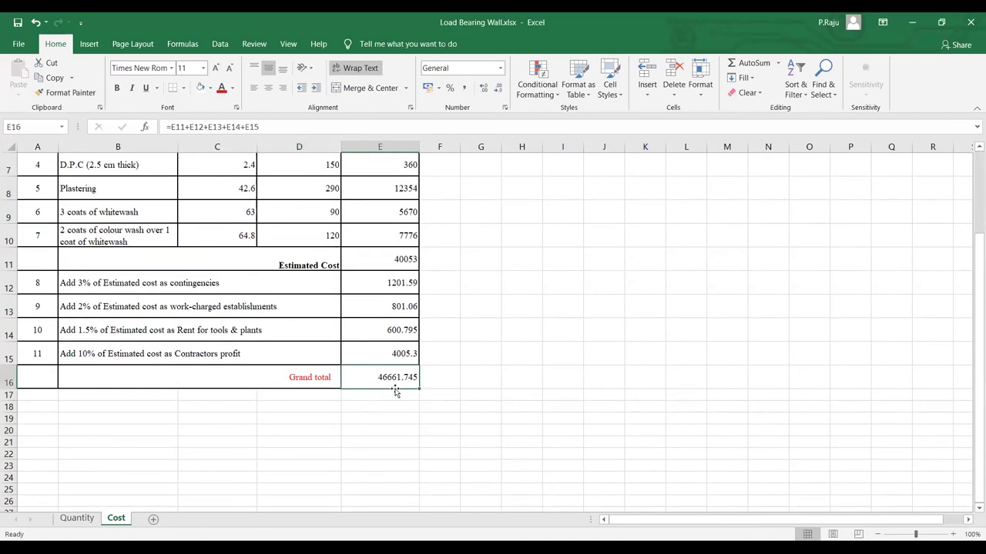
{"action": "scroll", "coordinate": [325, 313], "scroll_direction": "up", "scroll_amount": 2}
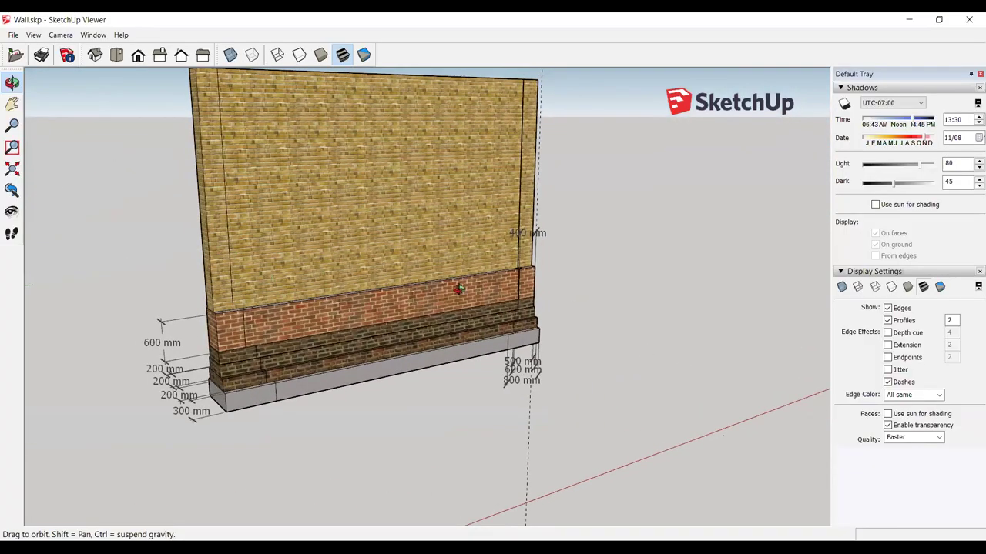
Switch to SketchUp Viewer and examine the load-bearing wall model from several sides, including its concrete base, footings, plinth and superstructure.
{"action": "left_click_drag", "start_coordinate": [459, 289], "coordinate": [540, 280]}
{"action": "left_click_drag", "start_coordinate": [695, 283], "coordinate": [438, 147]}
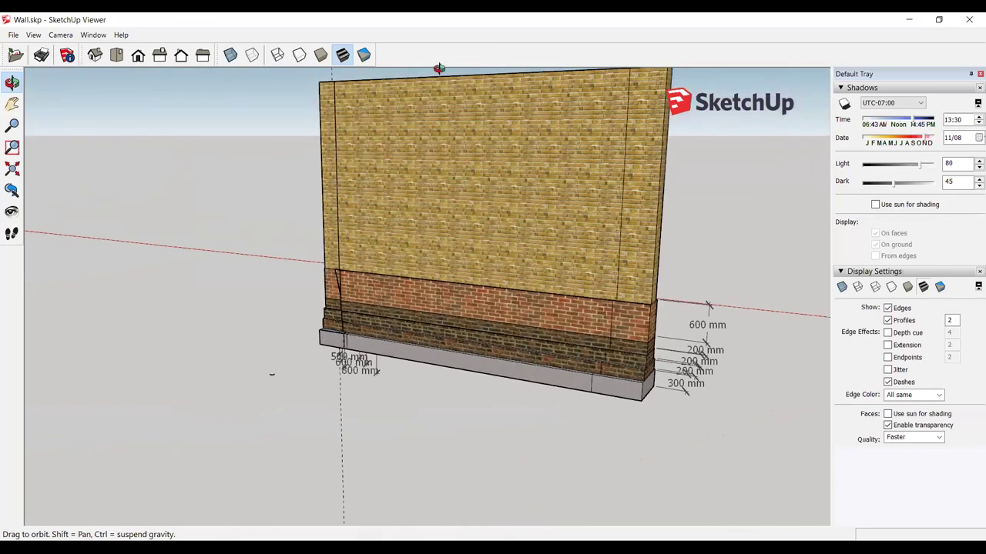
{"action": "scroll", "coordinate": [441, 70], "scroll_direction": "up", "scroll_amount": 2}
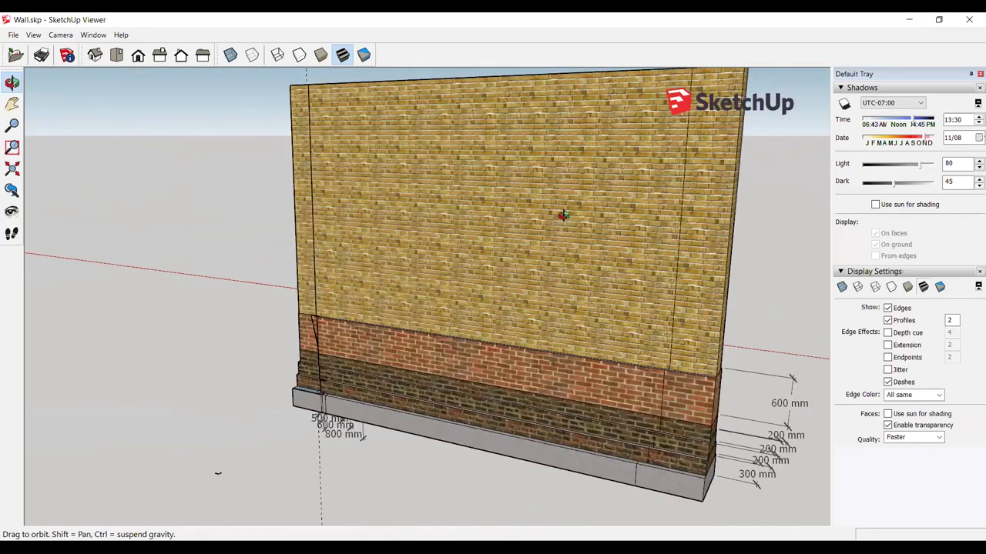
{"action": "left_click_drag", "start_coordinate": [552, 213], "coordinate": [578, 216]}
{"action": "left_click_drag", "start_coordinate": [290, 219], "coordinate": [443, 237]}
{"action": "left_click_drag", "start_coordinate": [377, 266], "coordinate": [519, 262]}
{"action": "left_click_drag", "start_coordinate": [586, 228], "coordinate": [605, 208]}
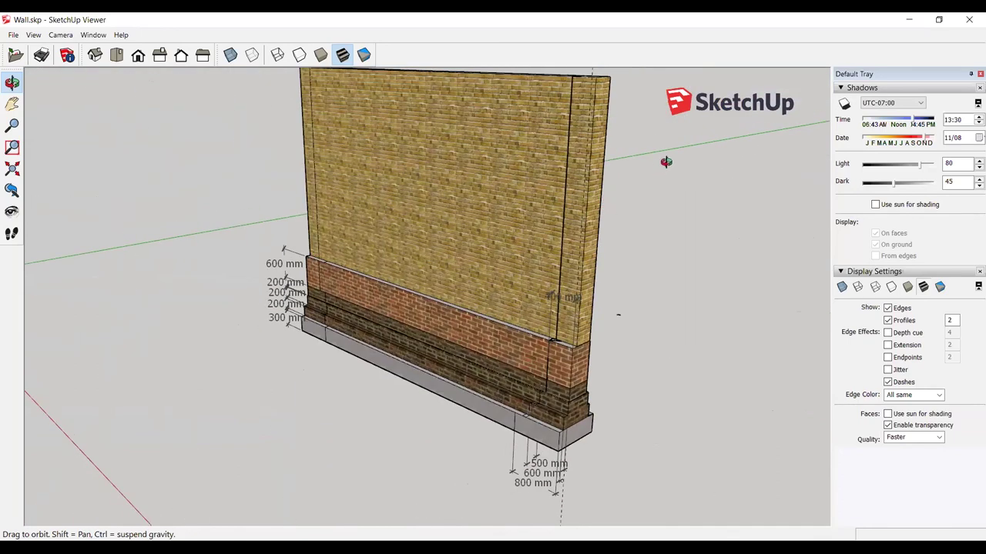
{"action": "left_click_drag", "start_coordinate": [674, 152], "coordinate": [649, 116]}
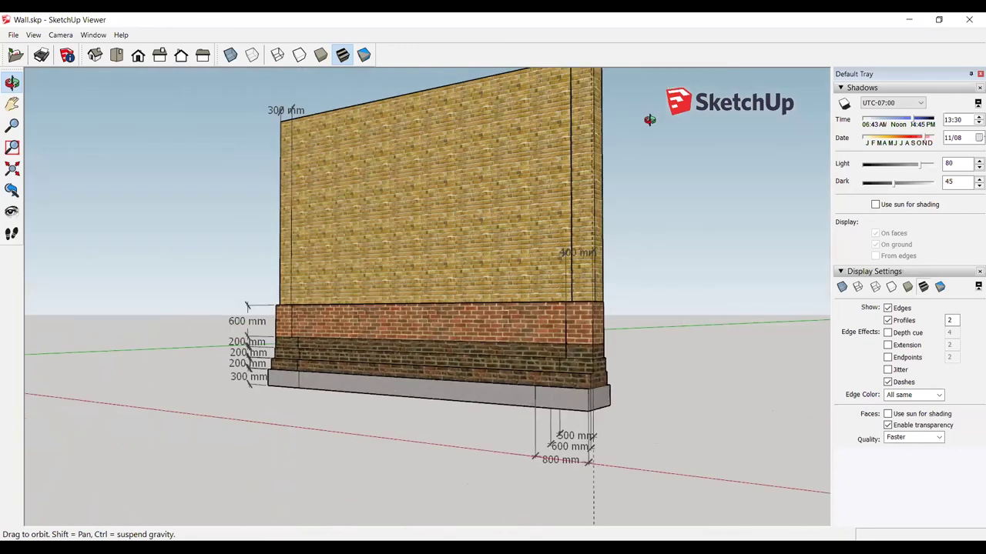
{"action": "scroll", "coordinate": [348, 180], "scroll_direction": "down", "scroll_amount": 2}
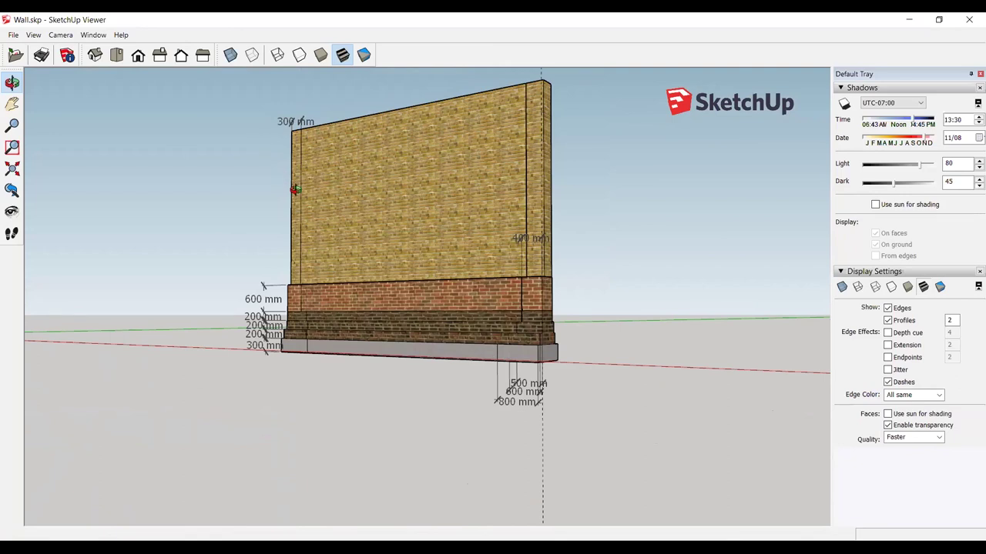
{"action": "scroll", "coordinate": [295, 190], "scroll_direction": "up", "scroll_amount": 2}
{"action": "scroll", "coordinate": [284, 210], "scroll_direction": "up", "scroll_amount": 2}
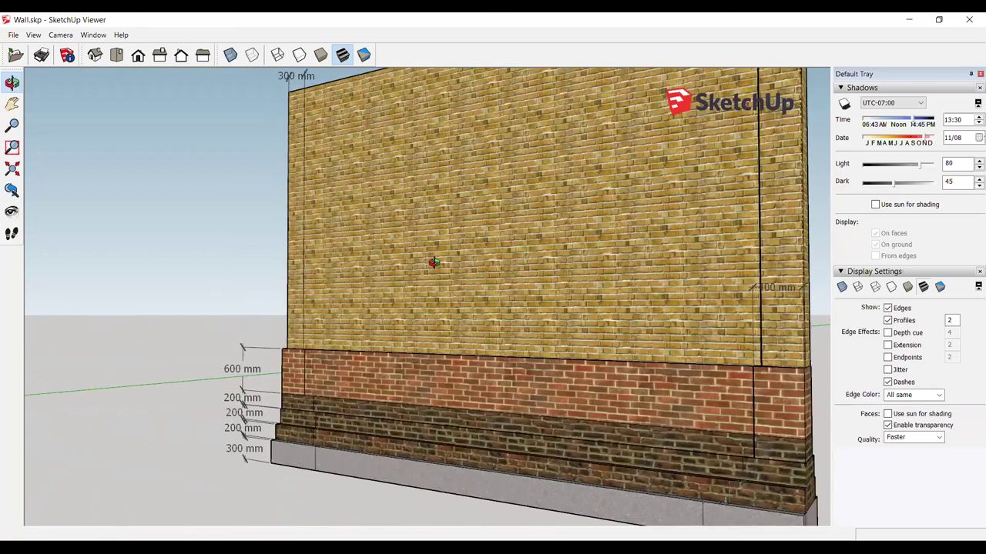
{"action": "left_click_drag", "start_coordinate": [524, 259], "coordinate": [572, 254]}
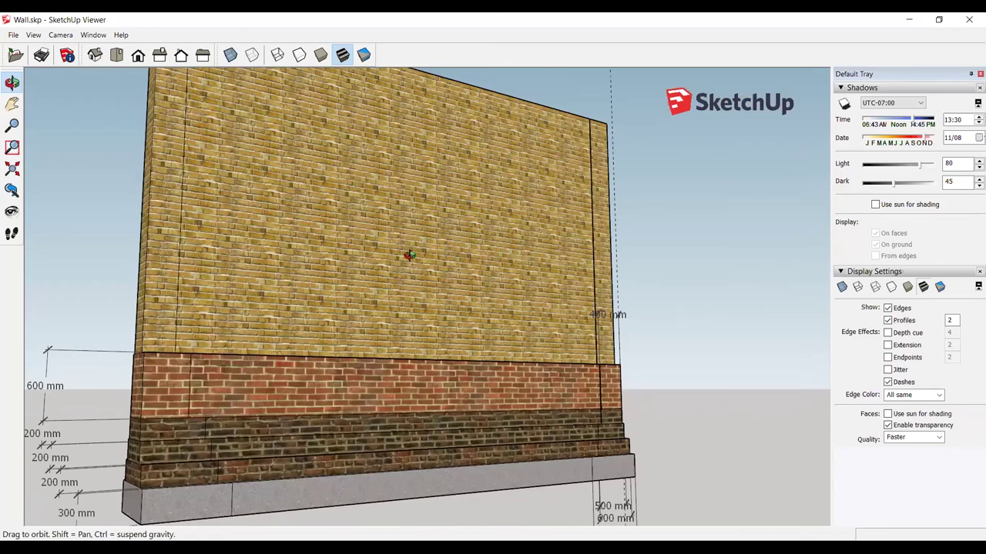
{"action": "left_click_drag", "start_coordinate": [416, 257], "coordinate": [306, 269]}
{"action": "left_click_drag", "start_coordinate": [396, 255], "coordinate": [414, 215]}
{"action": "scroll", "coordinate": [415, 209], "scroll_direction": "down", "scroll_amount": 2}
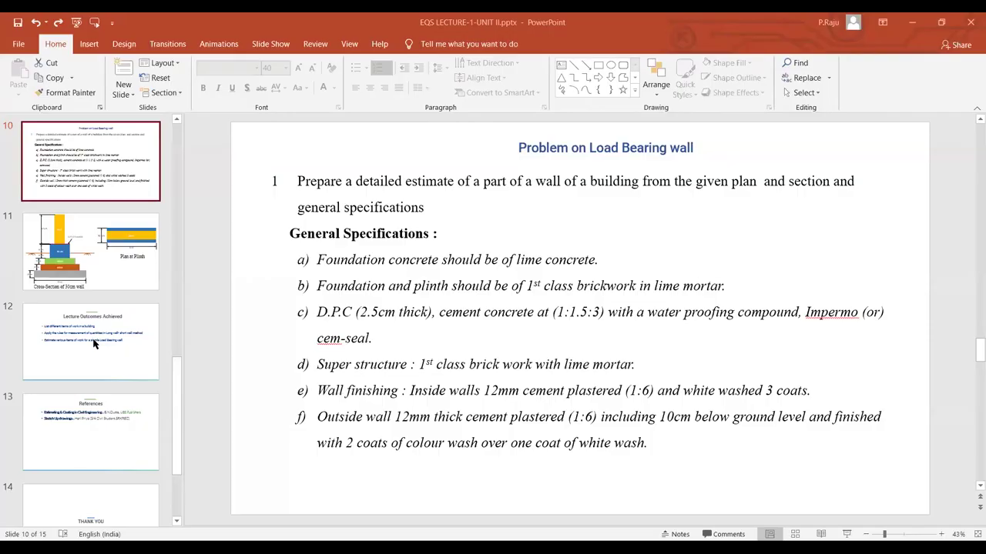
Switch to the PowerPoint lecture and start the slide show from the Lecture Outcomes Achieved slide.
{"action": "left_click", "coordinate": [99, 340]}
{"action": "left_click", "coordinate": [852, 533]}
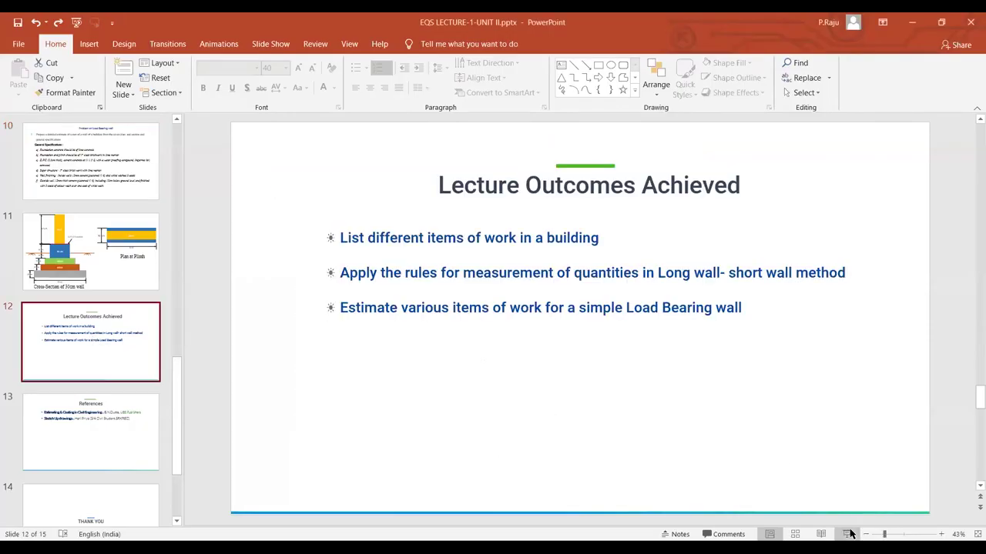